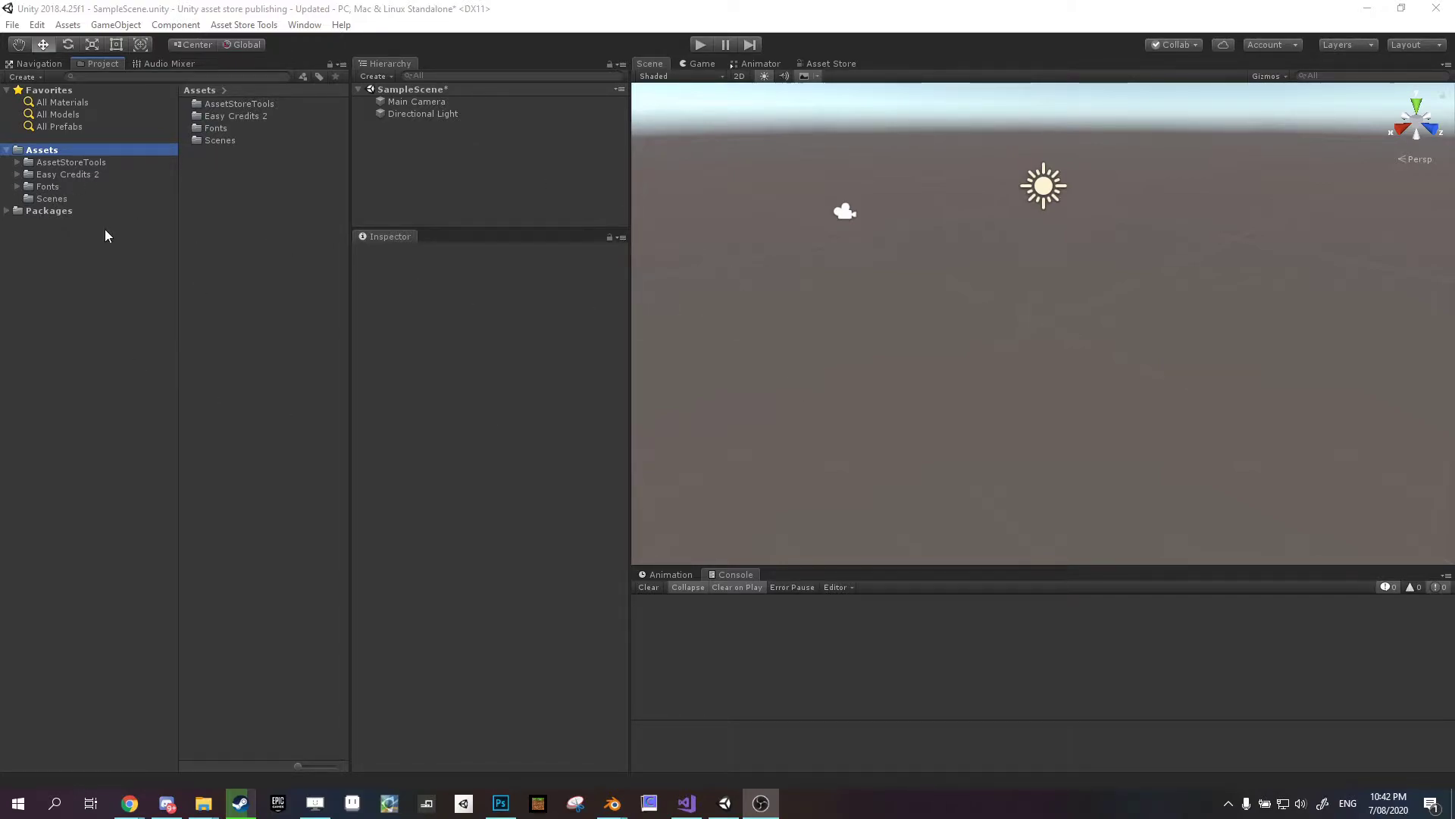
- Drag the Easy Credits Manager prefab from Assets > Easy Credits 2 into the SampleScene Hierarchy
click(83, 174)
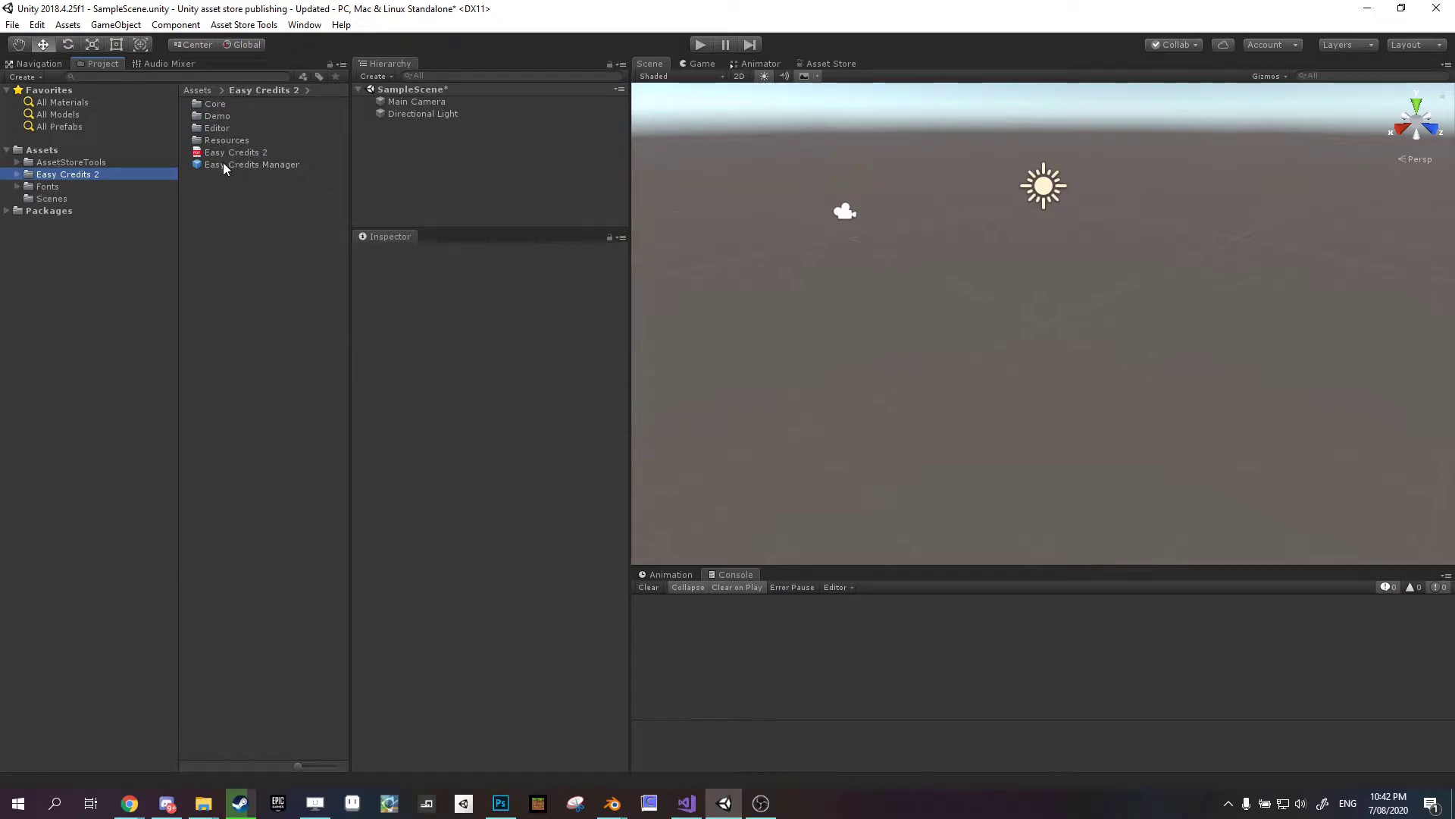
drag(227, 164, 490, 190)
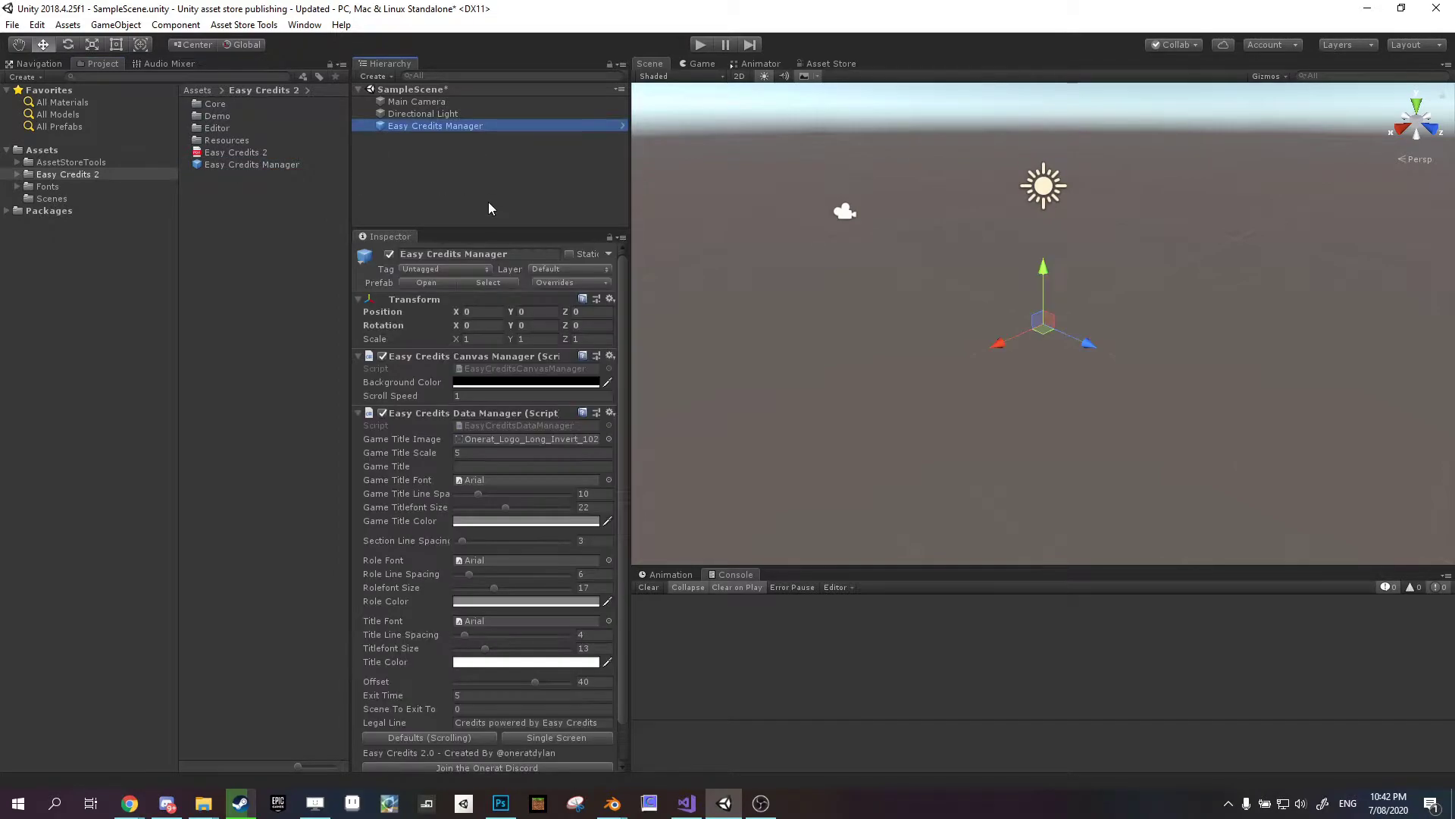
- Unpack the Easy Credits Manager prefab instance, then reselect the scene object to view its settings
right_click(438, 122)
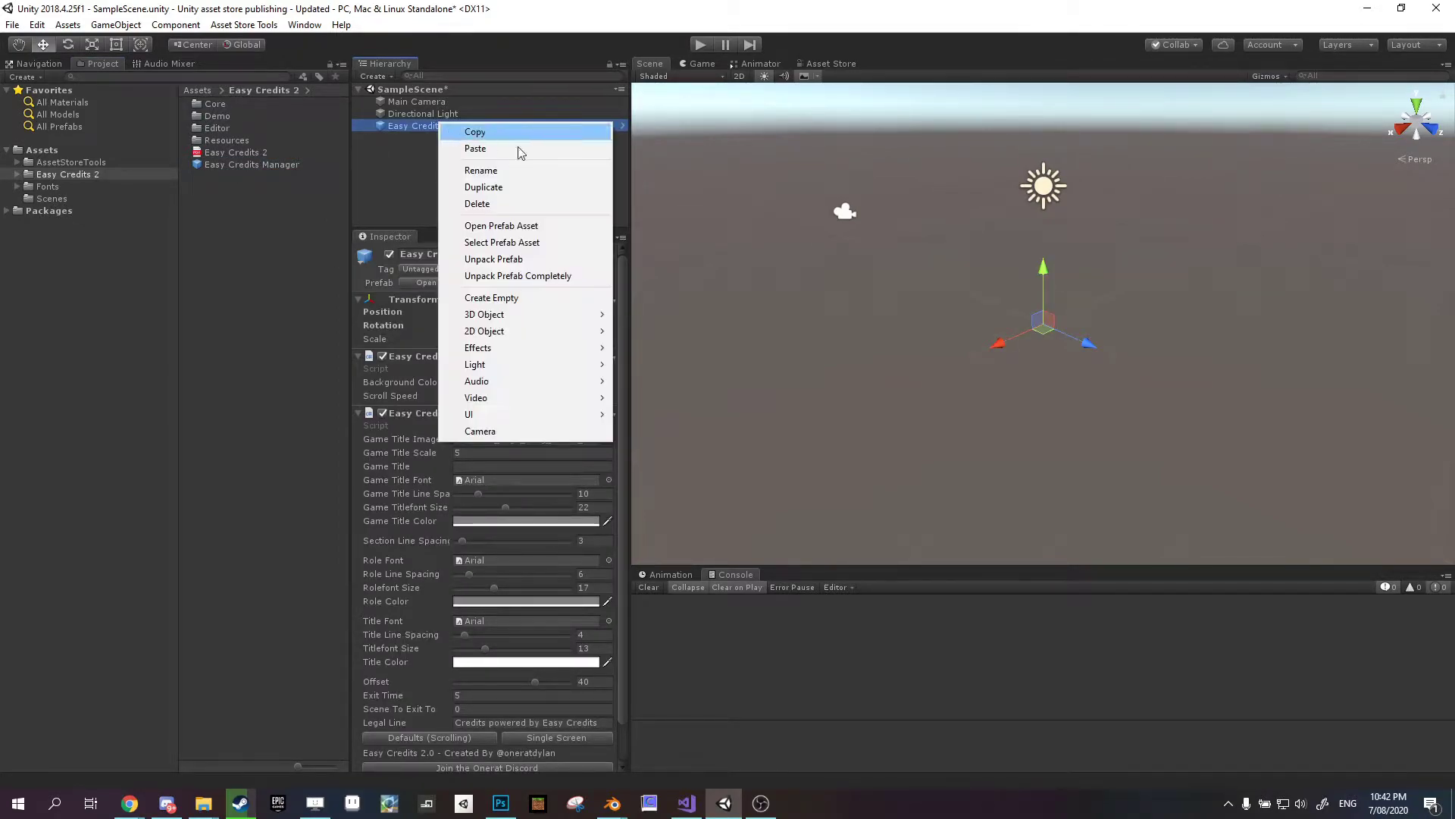
click(506, 260)
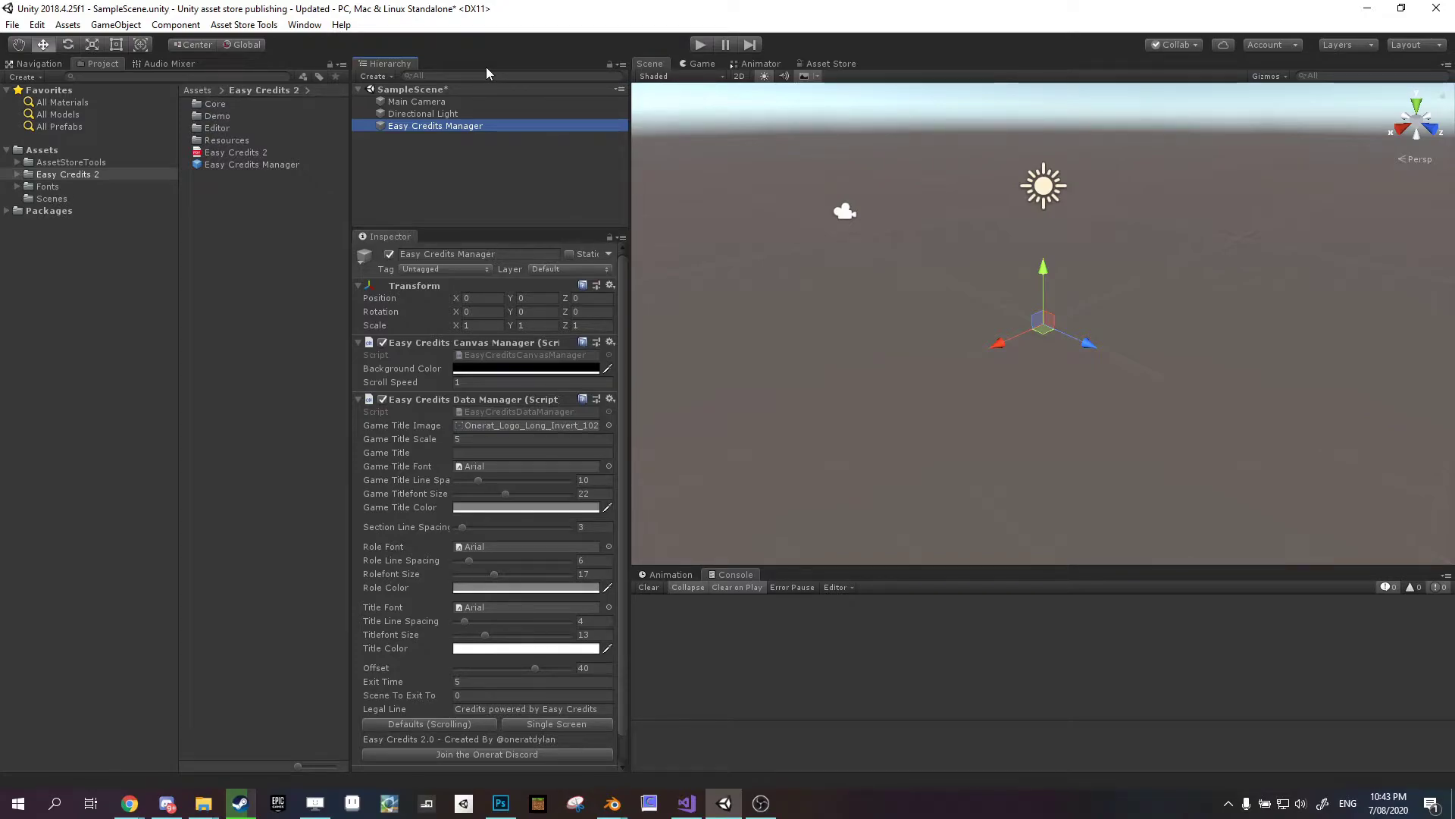
click(227, 153)
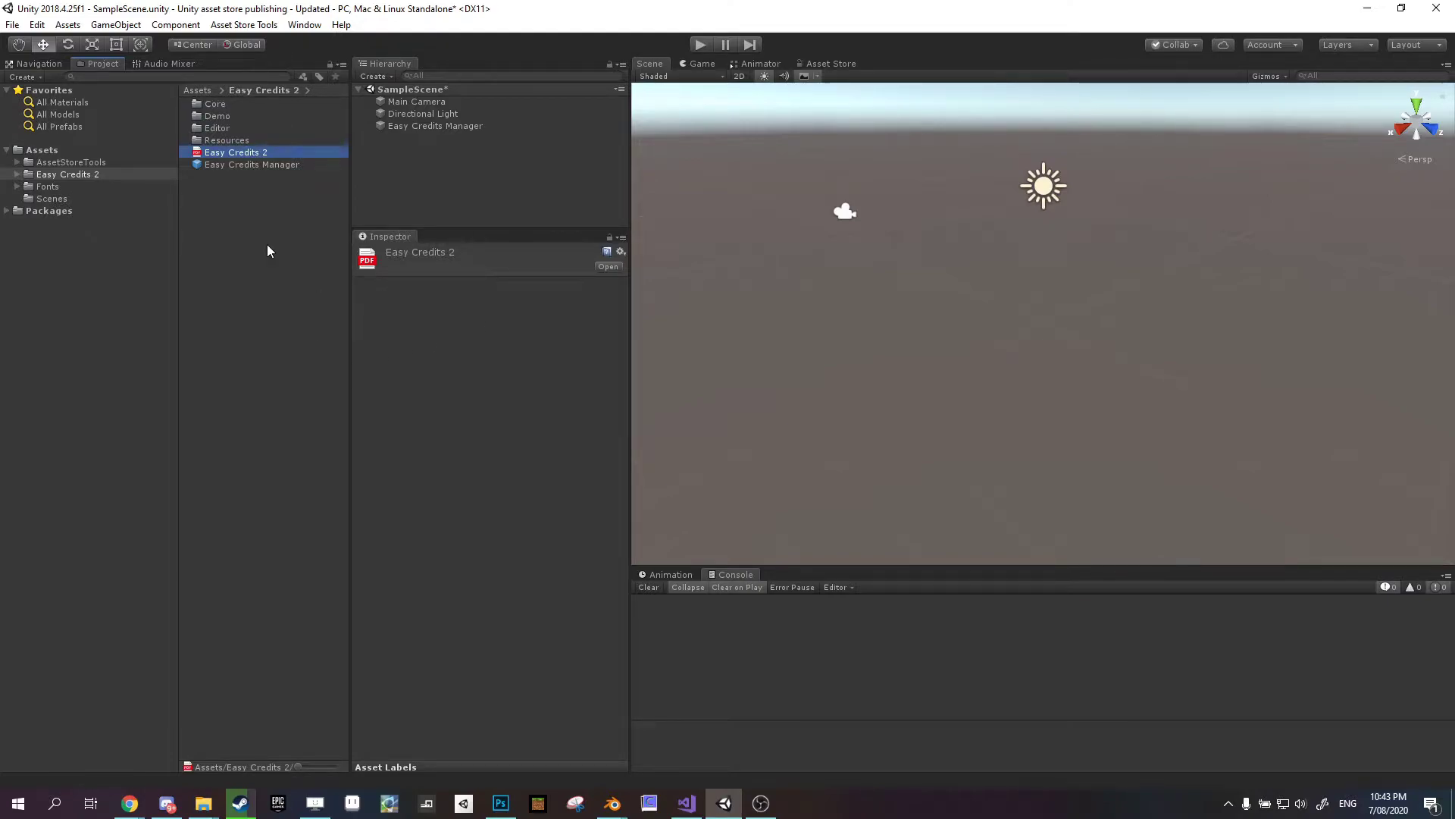
click(247, 165)
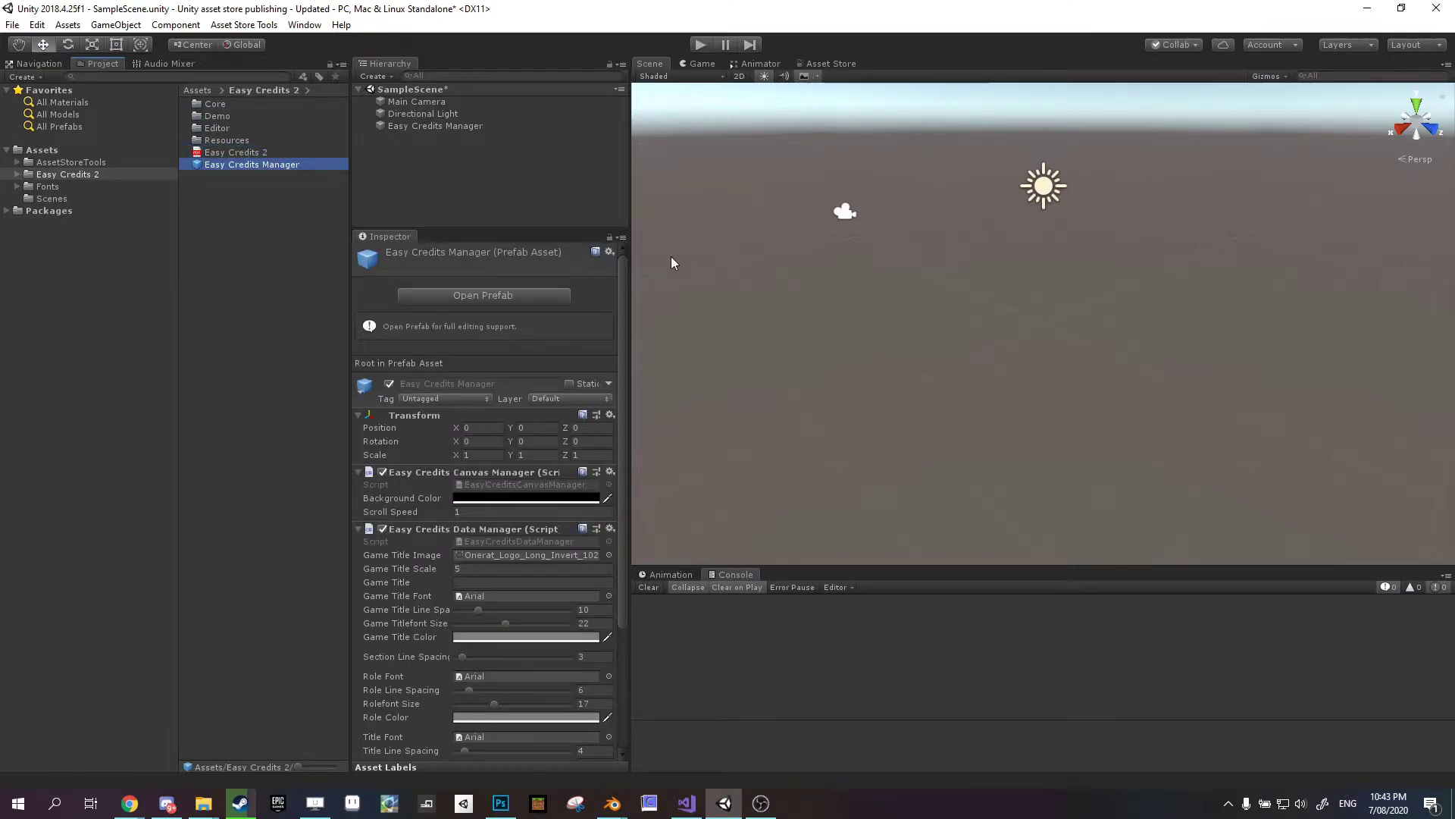
click(470, 126)
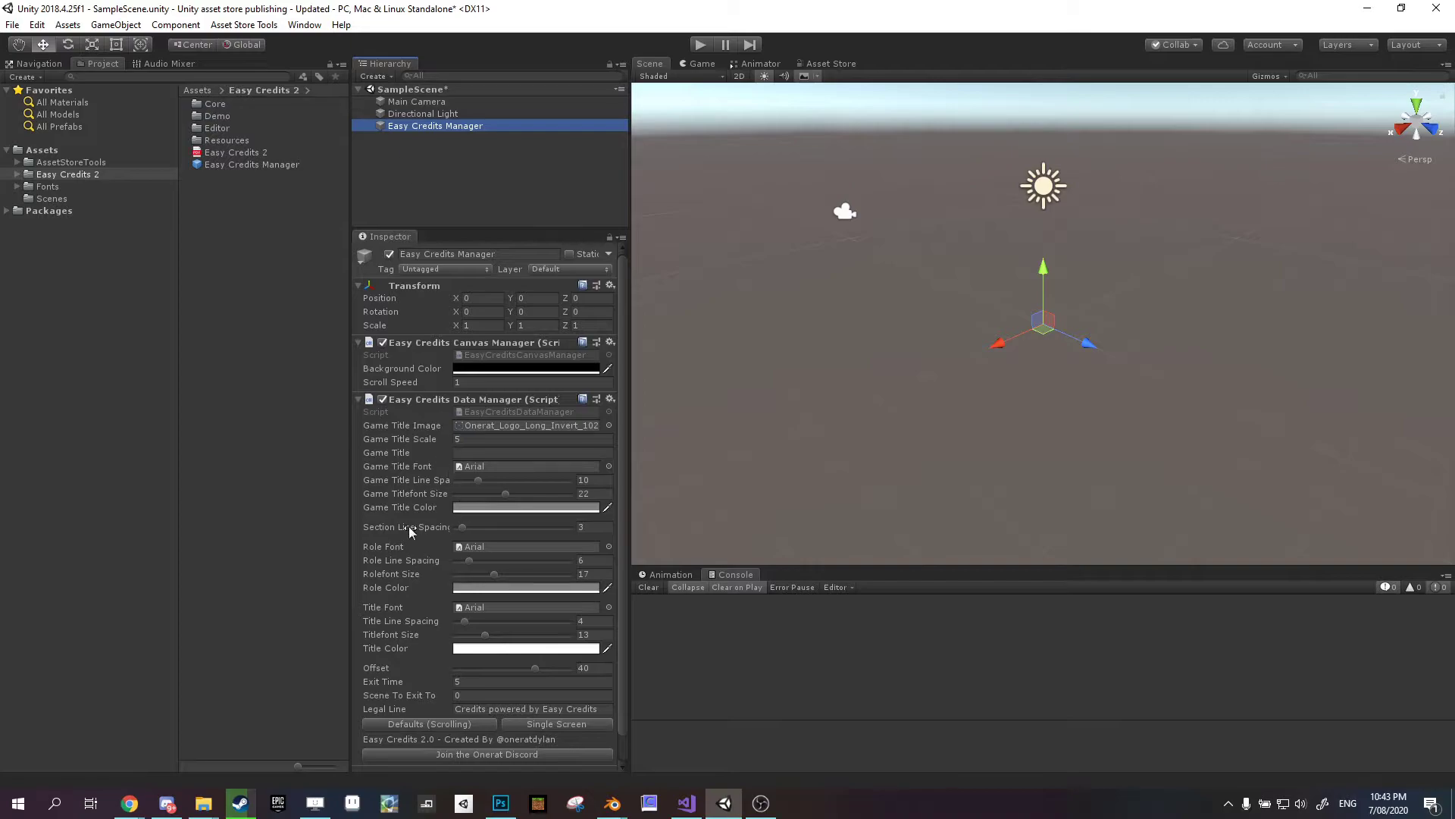
scroll(516, 532, down, 1)
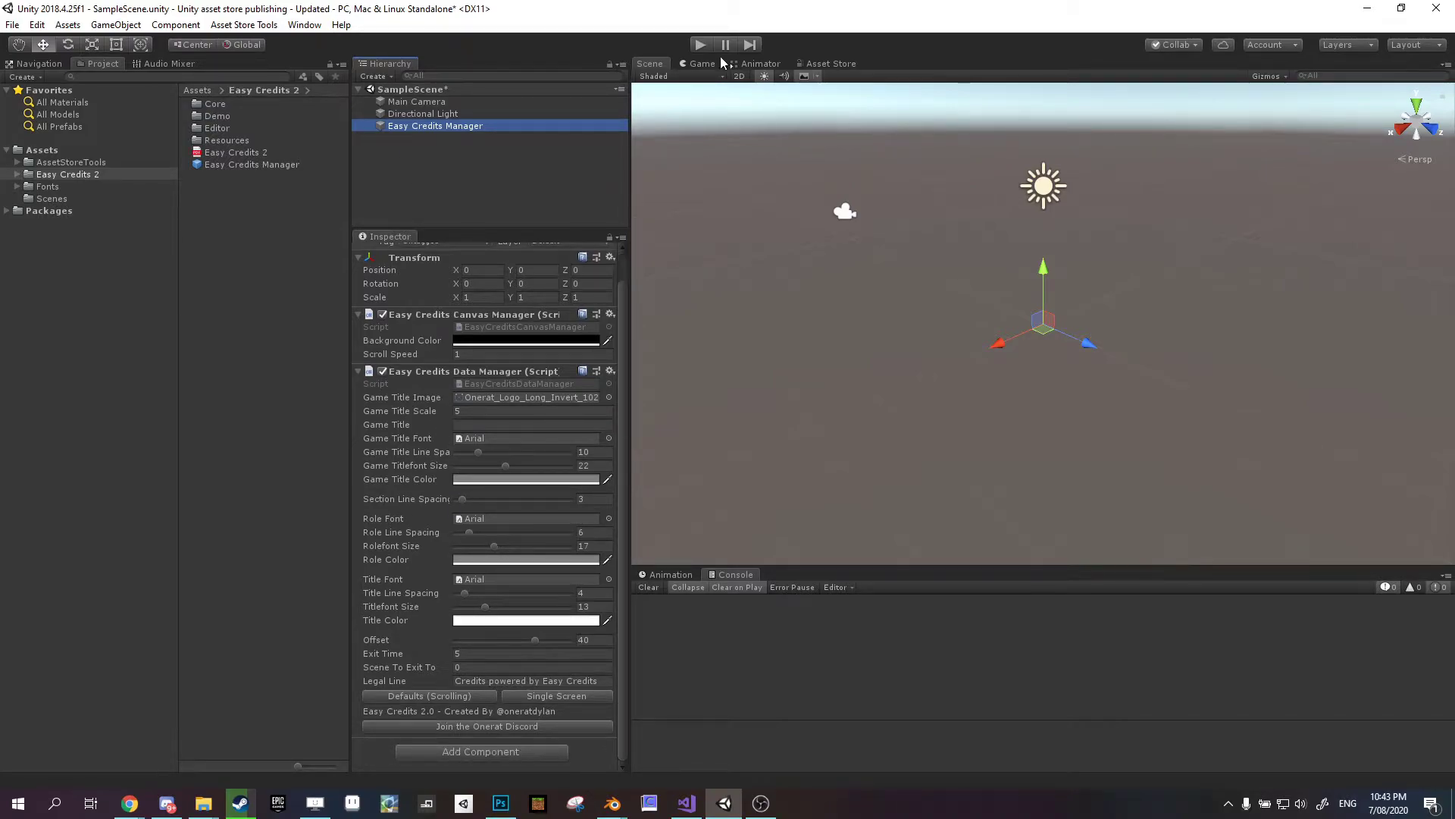
- Play SampleScene to preview the ONERATGAMES credits, restarting once to inspect the running Easy Credits Manager
click(701, 45)
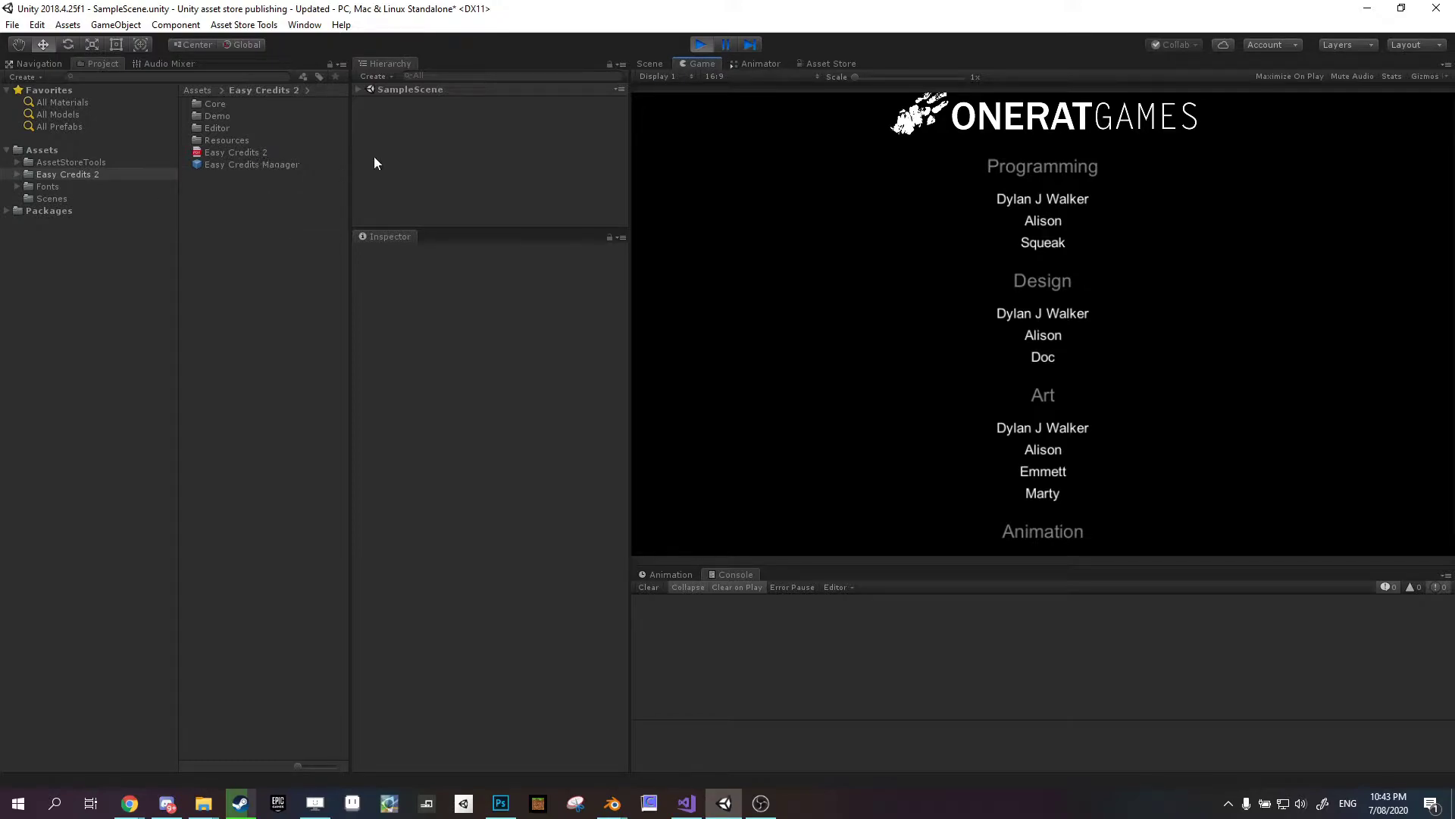
click(420, 123)
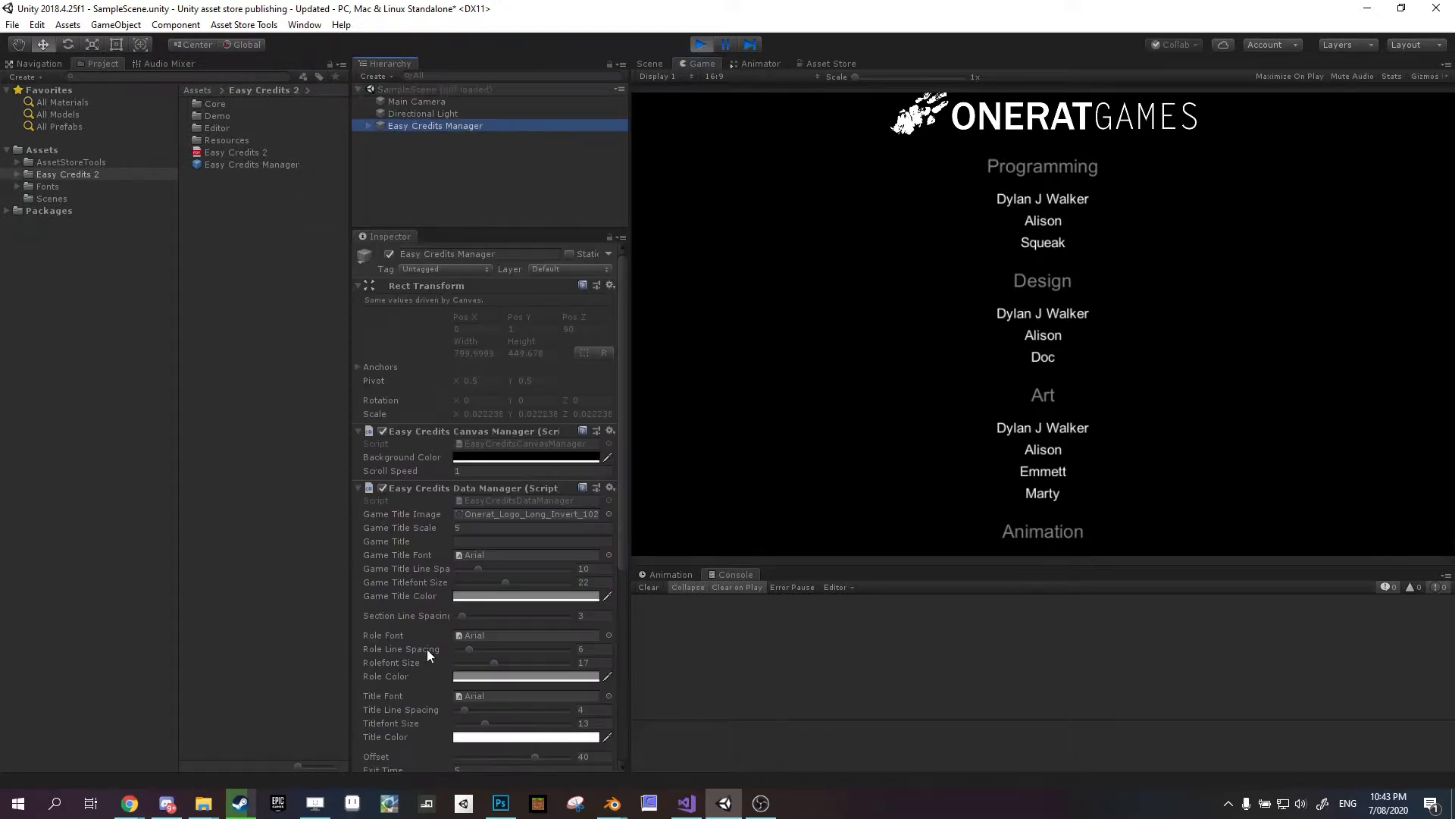
click(701, 44)
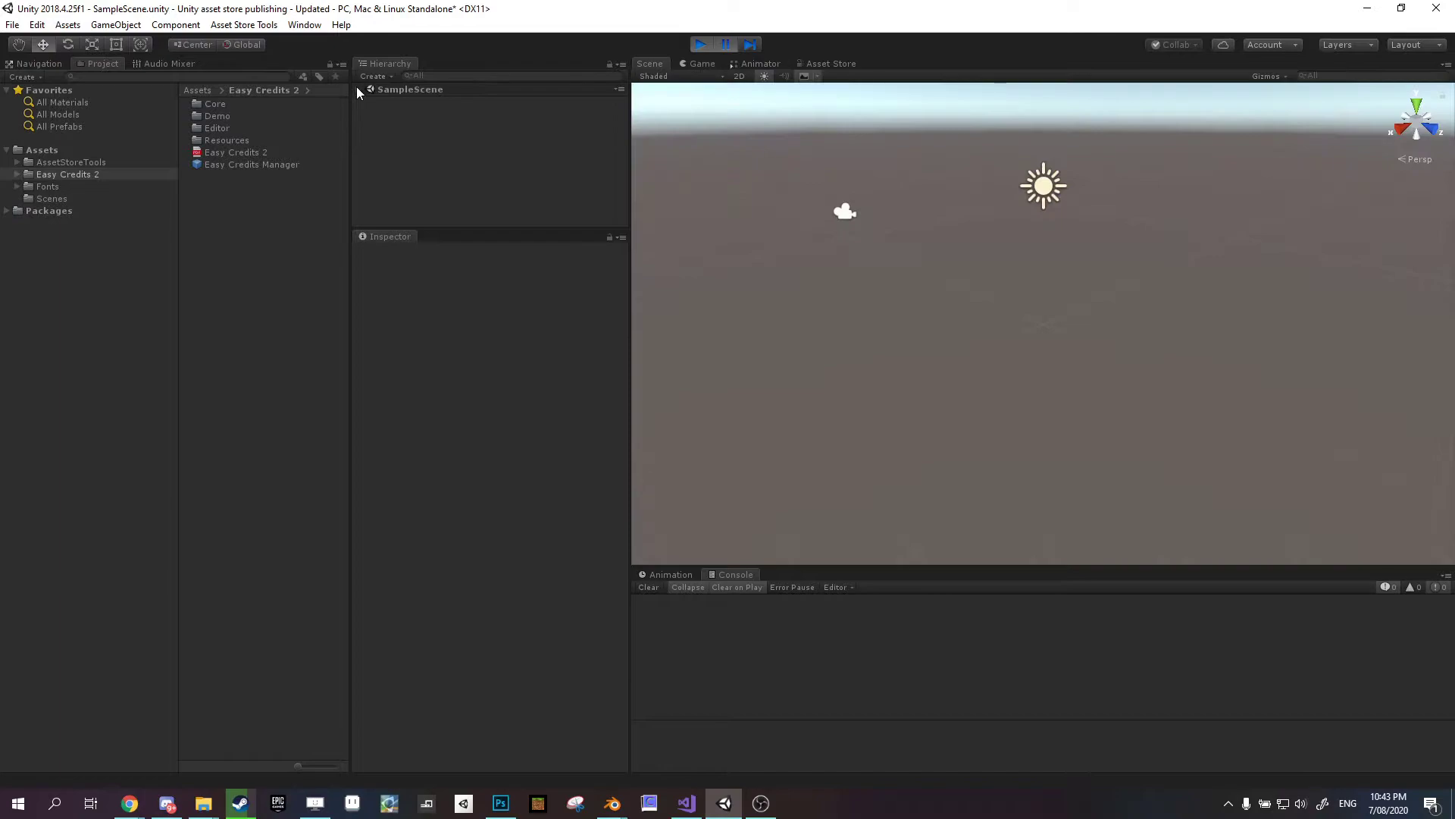
click(358, 88)
click(701, 44)
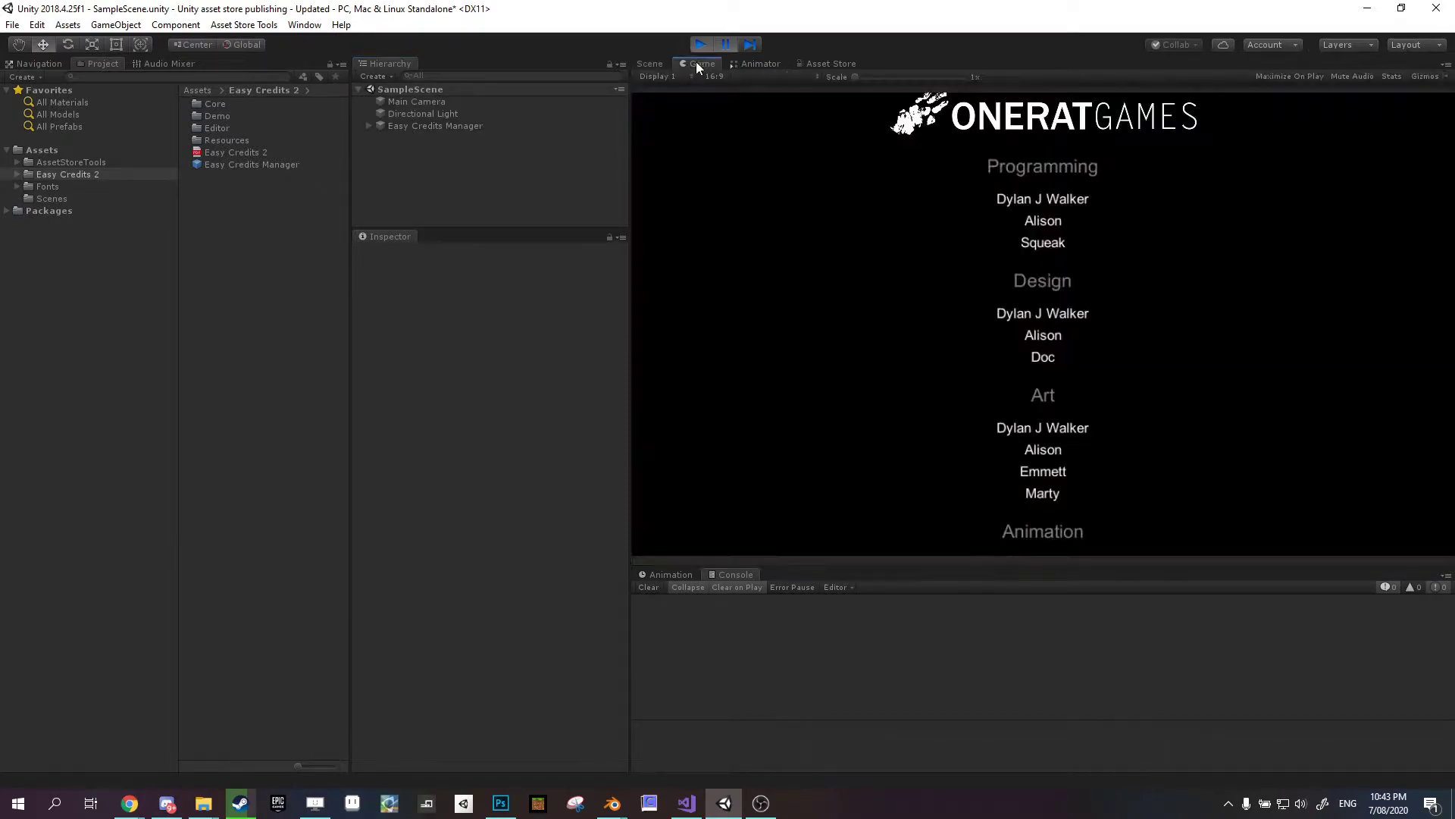
click(364, 127)
scroll(466, 505, down, 5)
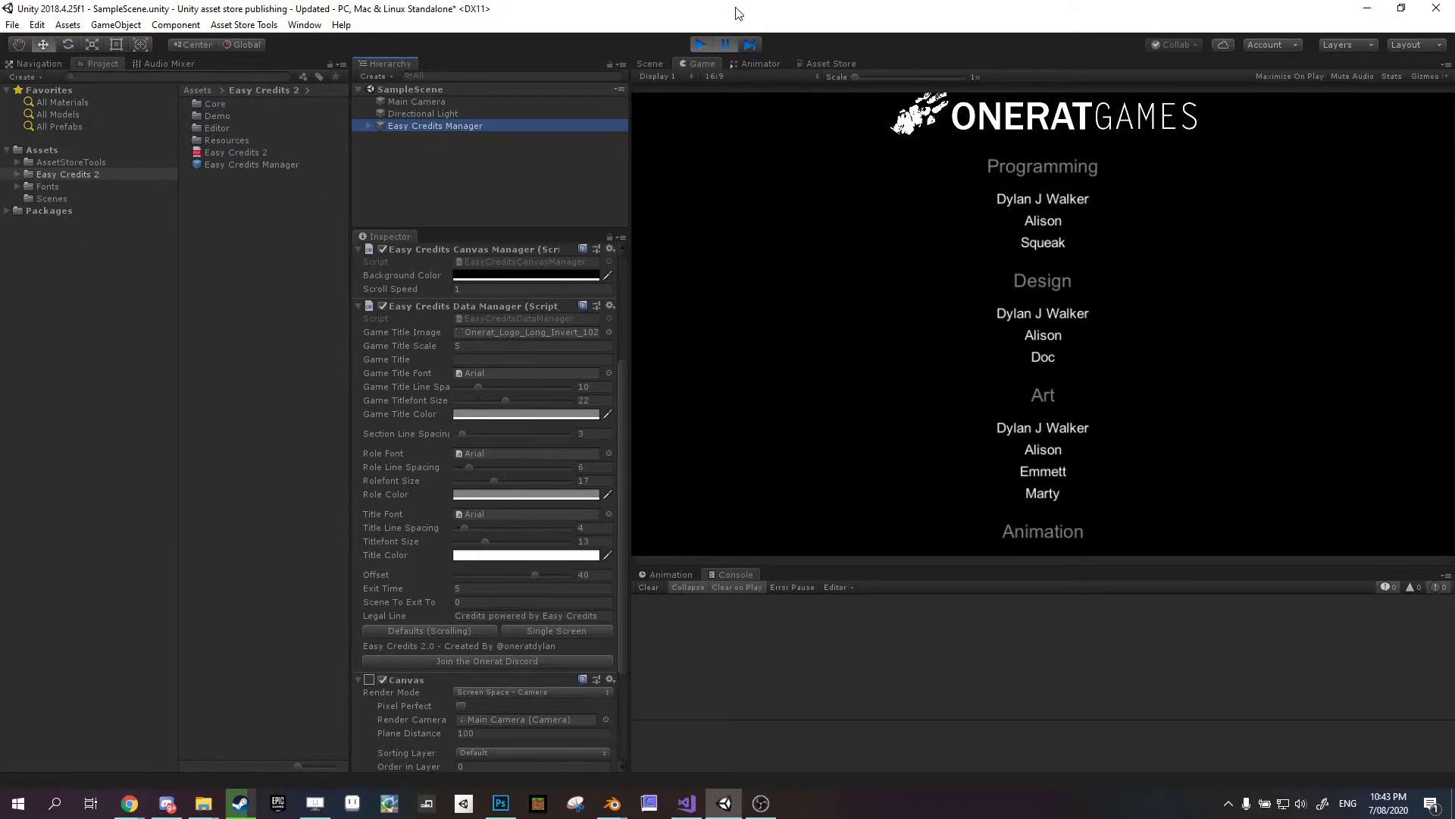
- Stop Play, apply Defaults (Scrolling) on the Easy Credits Manager, and replay the ONERATGAMES credits
click(701, 44)
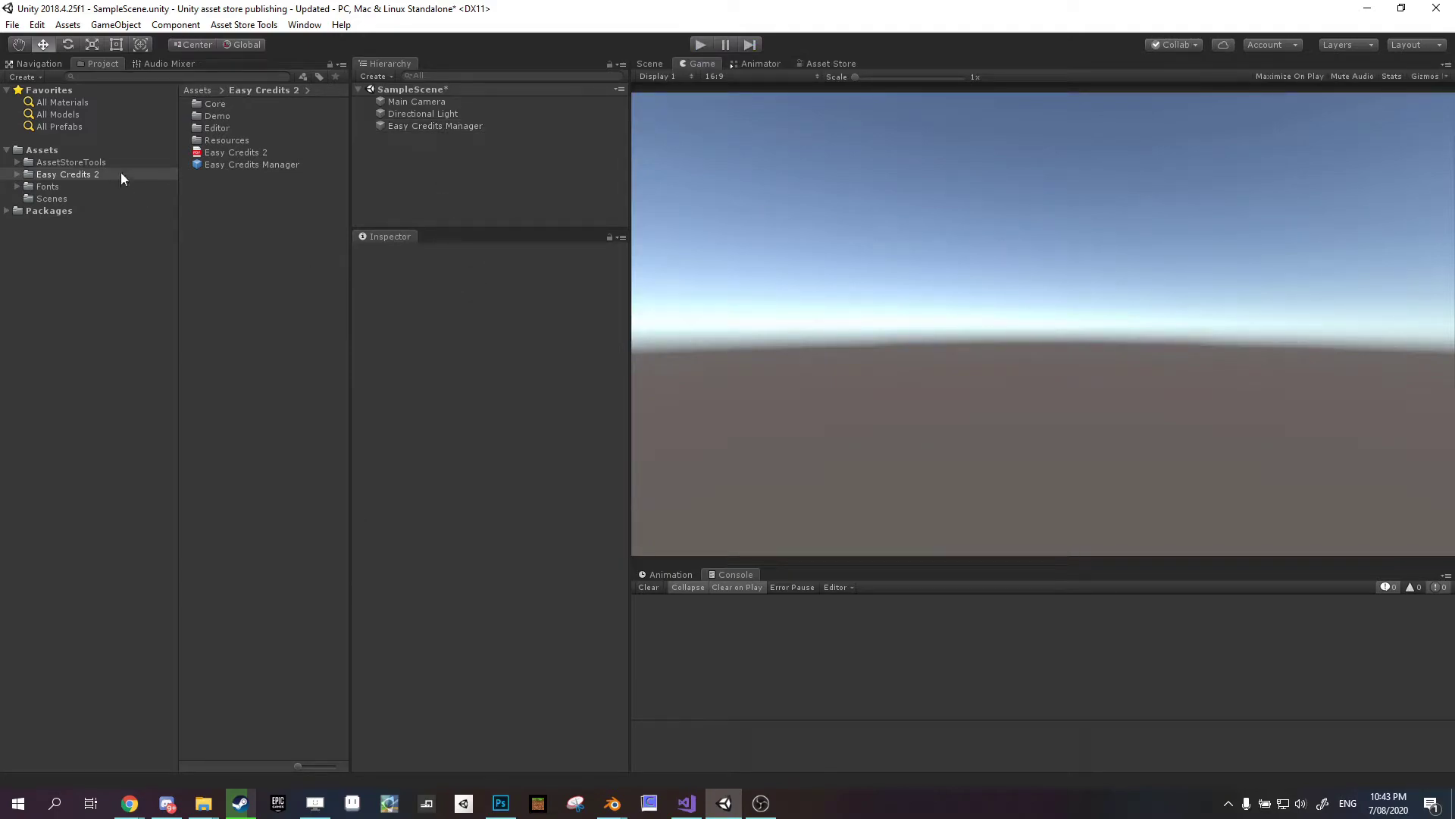
click(245, 165)
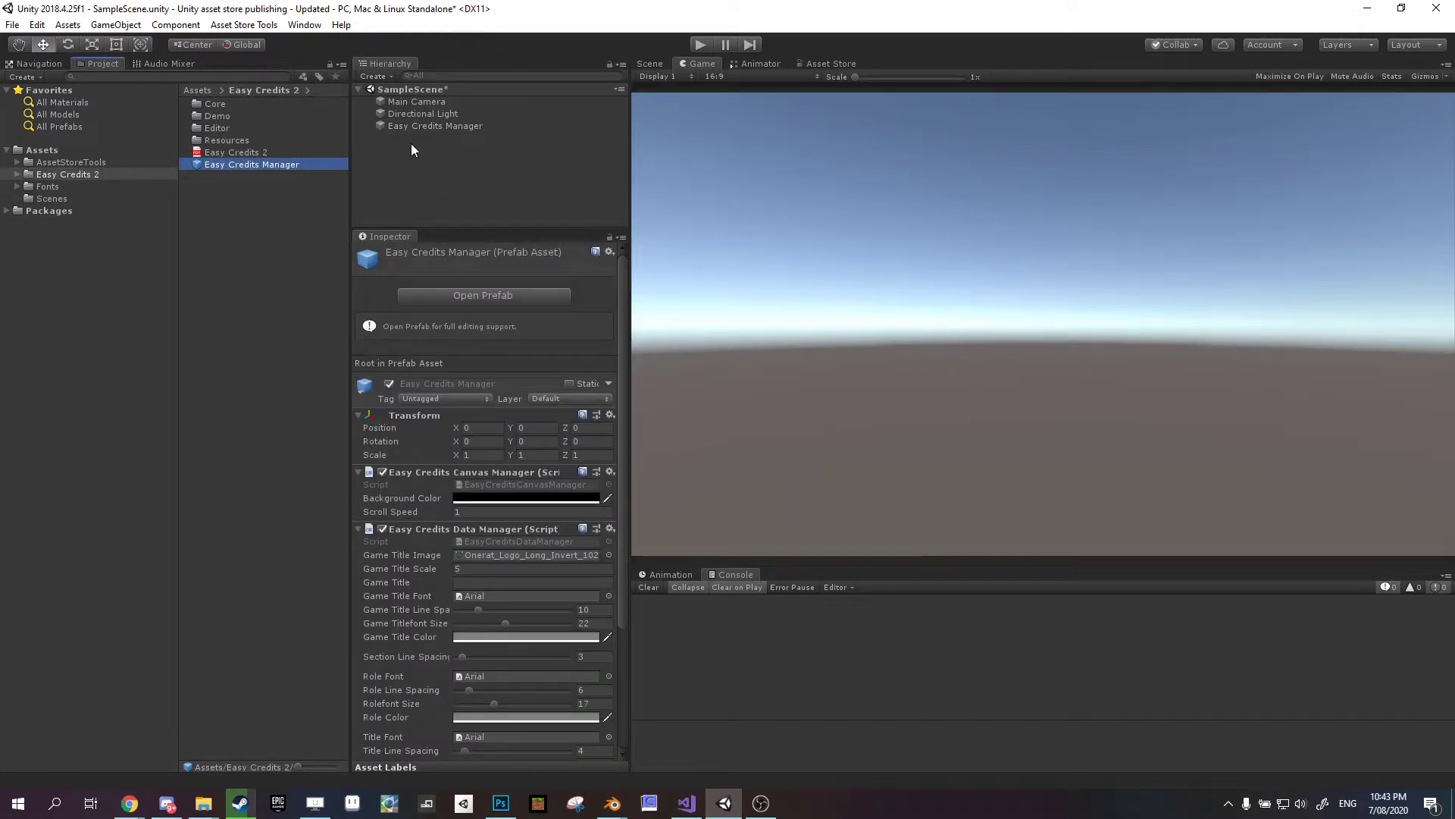
click(425, 126)
scroll(501, 681, down, 1)
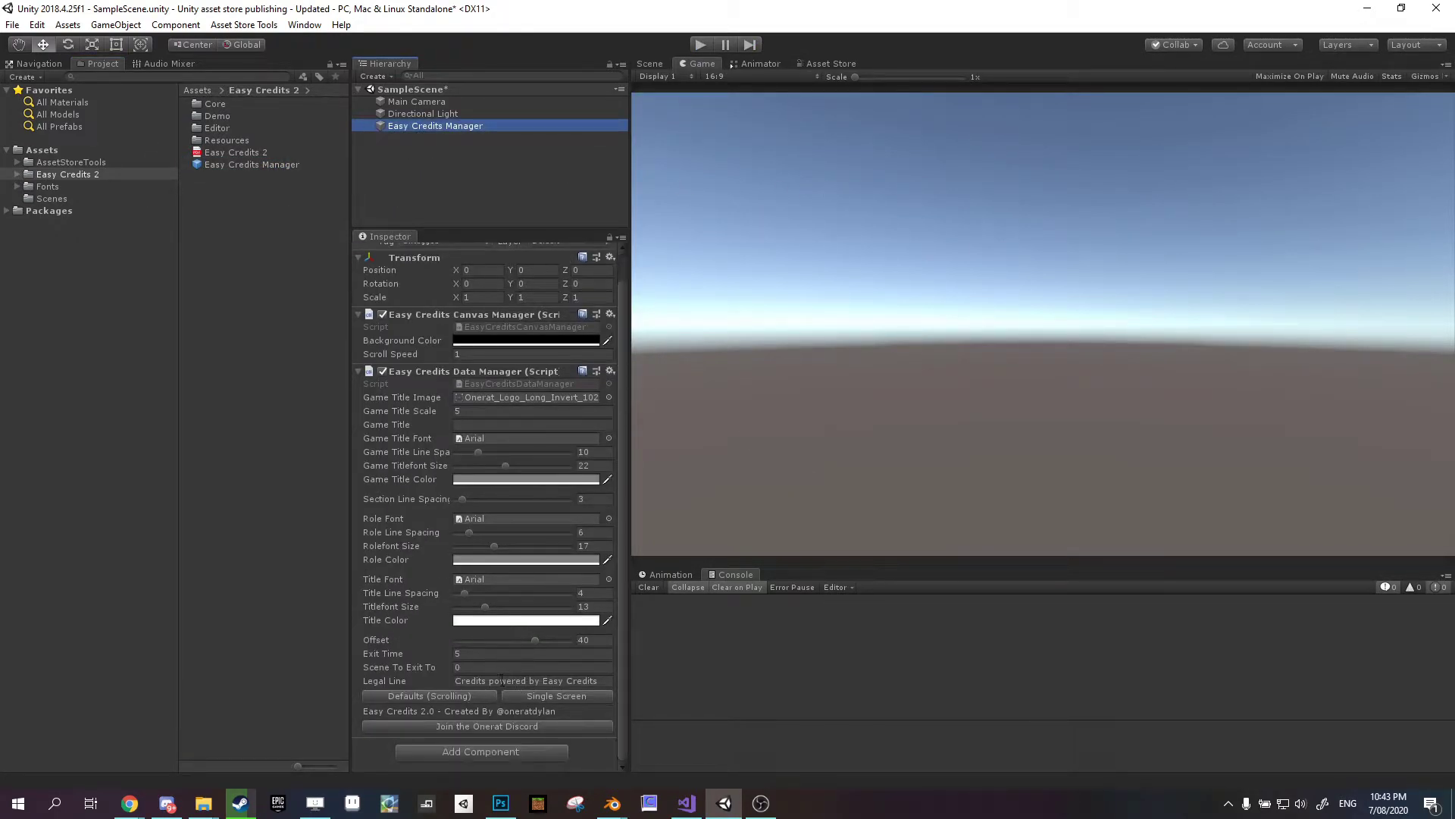
click(457, 696)
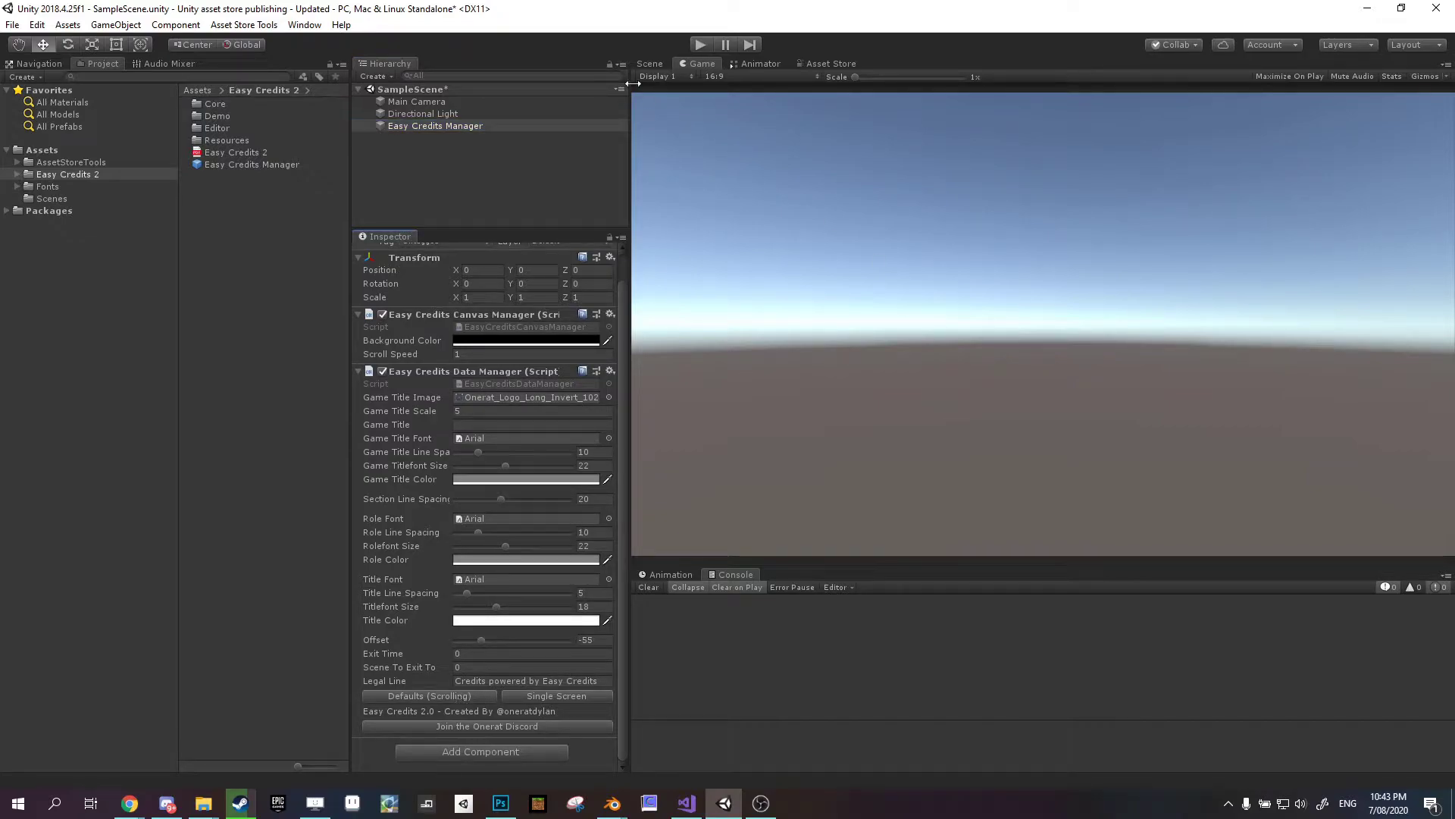
click(699, 45)
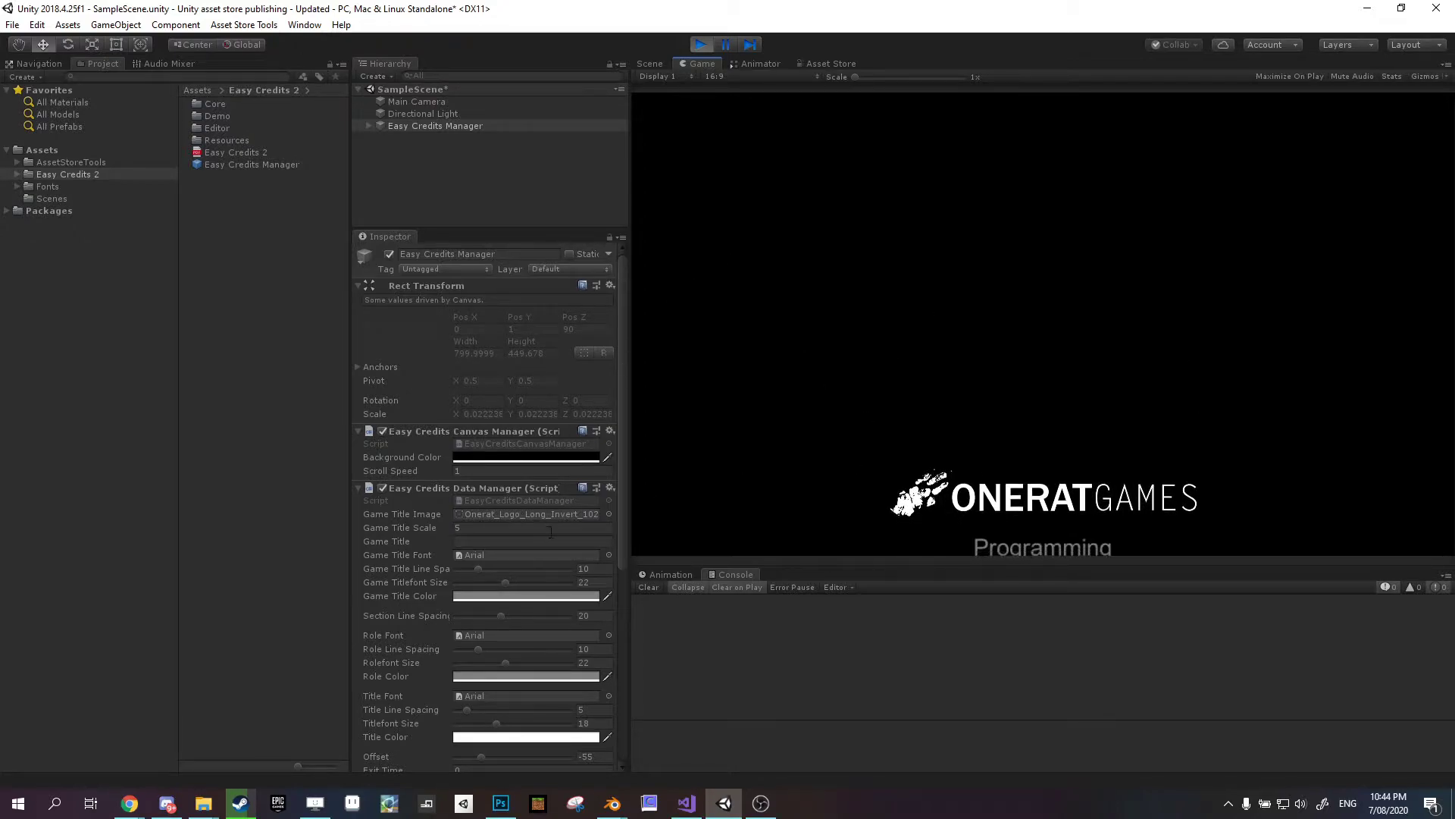
scroll(551, 530, down, 5)
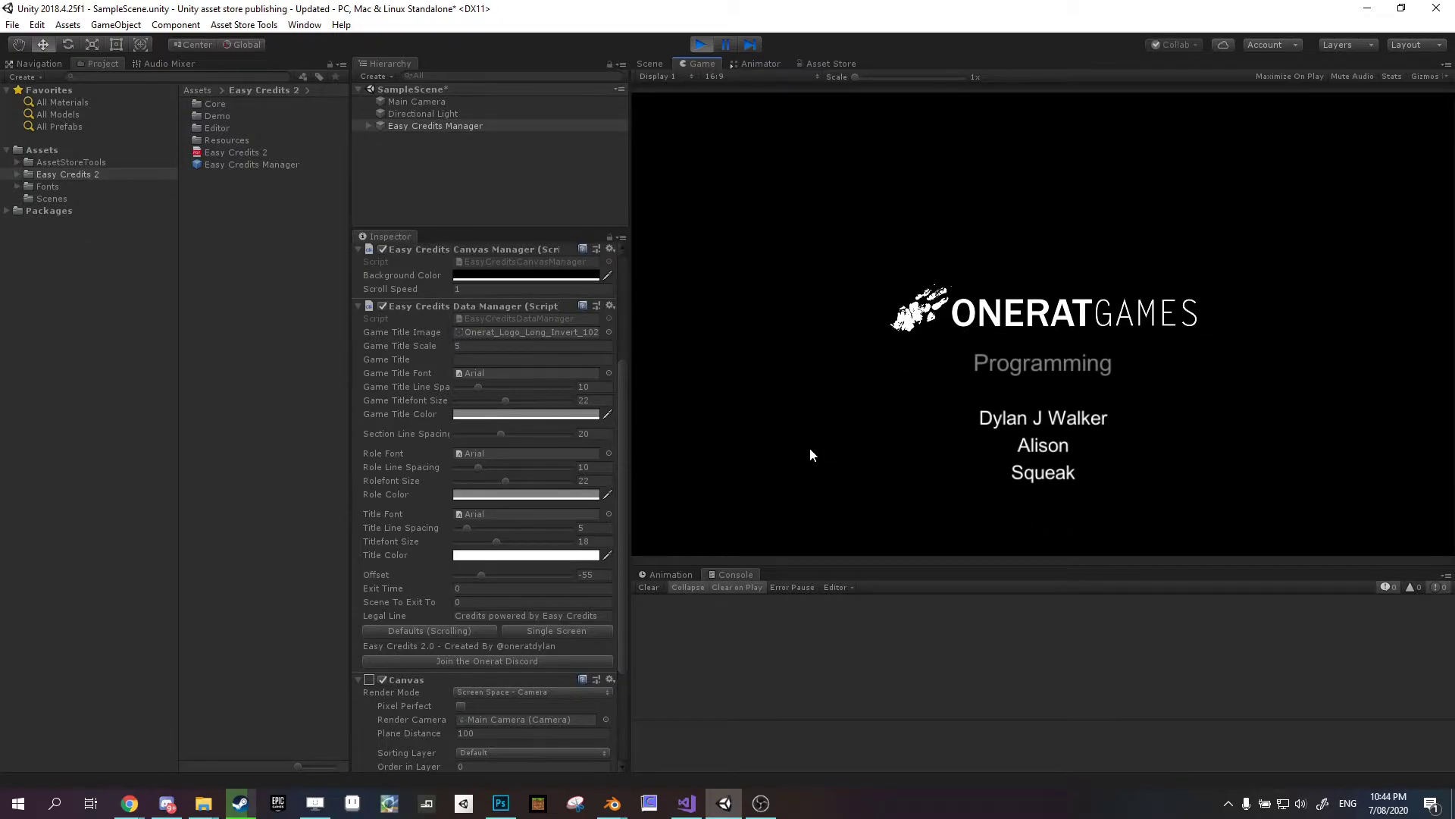
- Set Game Title Image to None, title the credits 'Easy Credits' in BebasNeue-Regular, and replay the scene
click(703, 44)
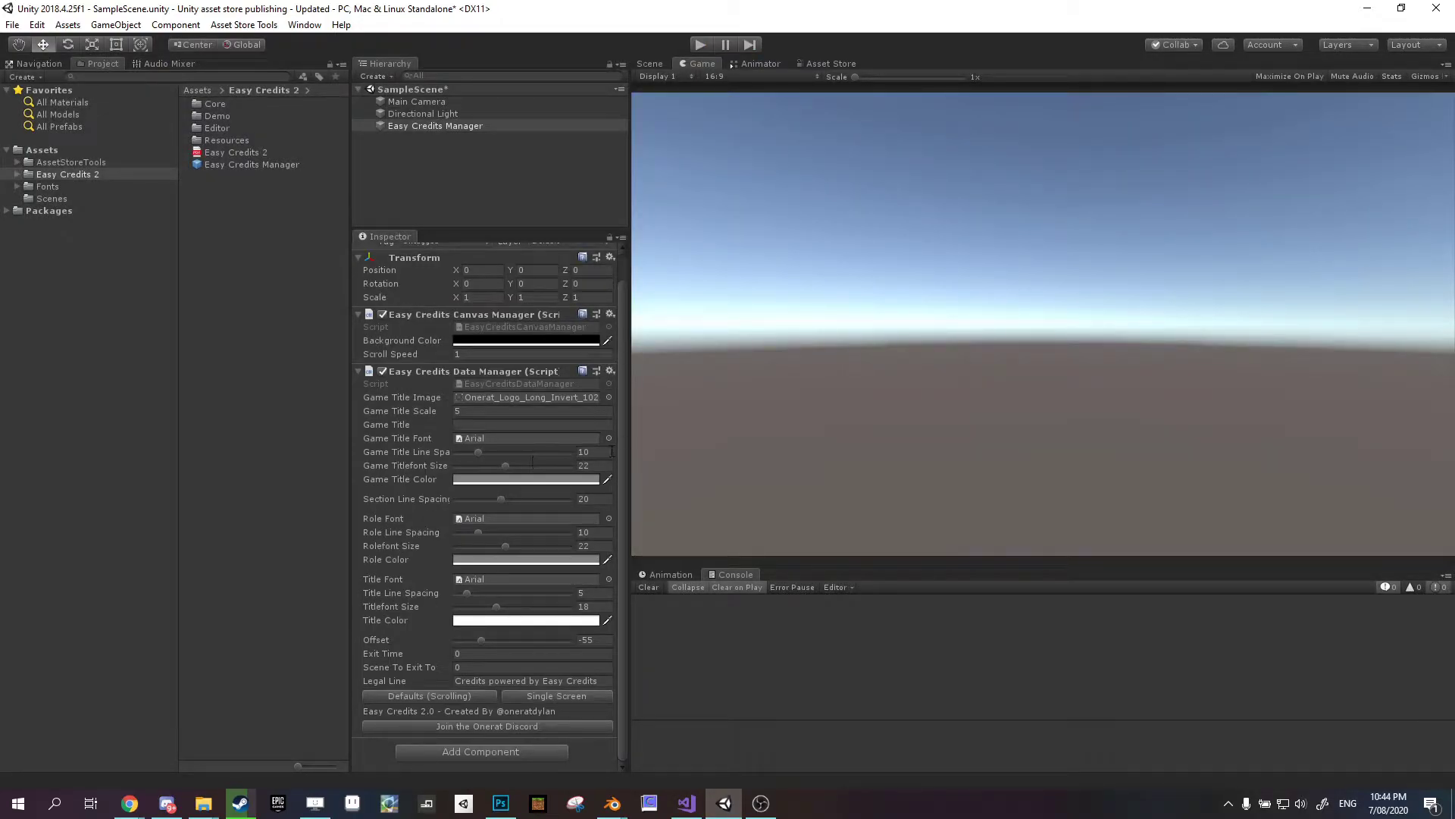
click(476, 398)
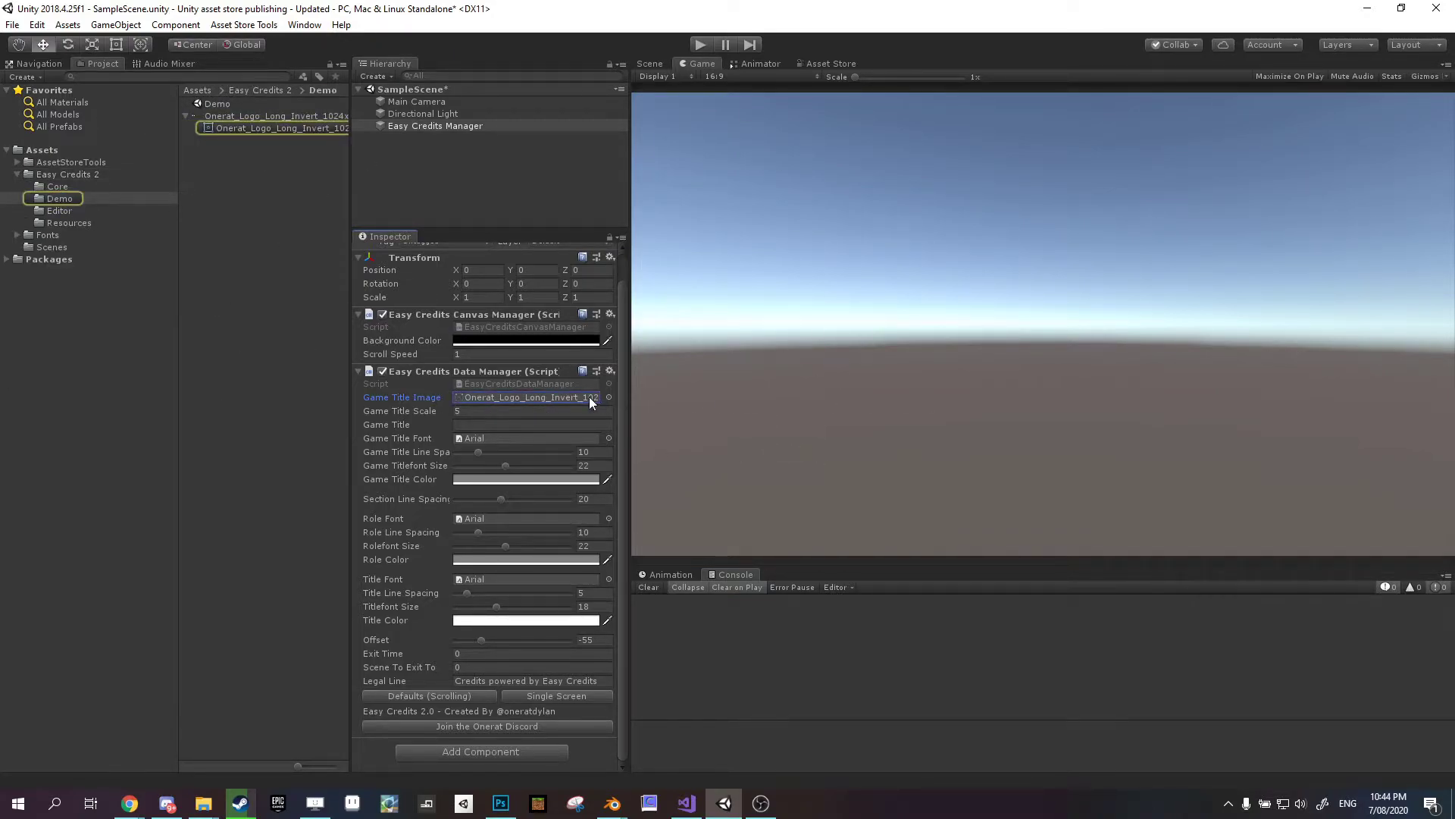
click(609, 397)
click(184, 266)
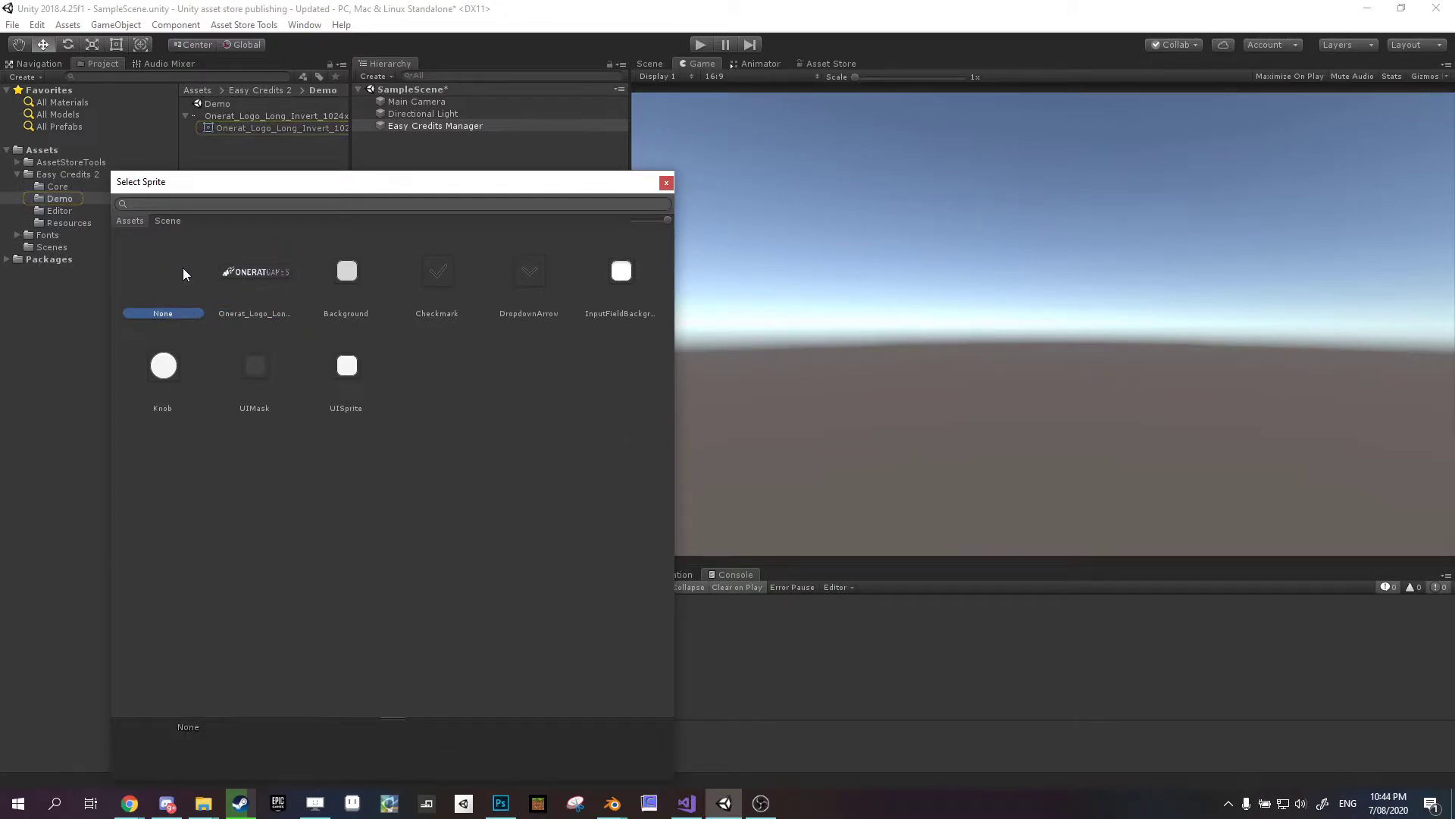
click(666, 182)
click(482, 423)
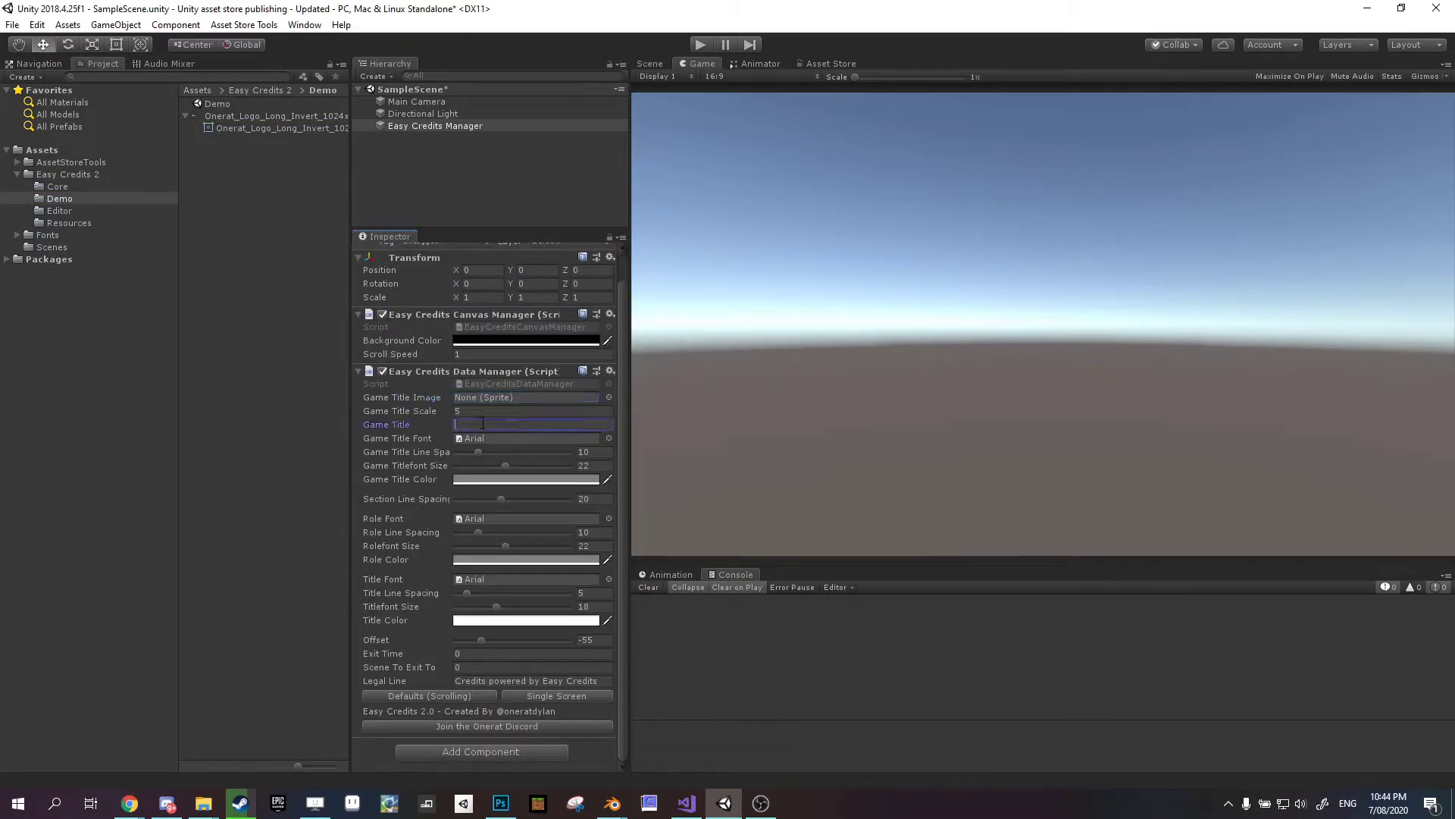
click(609, 438)
double_click(389, 280)
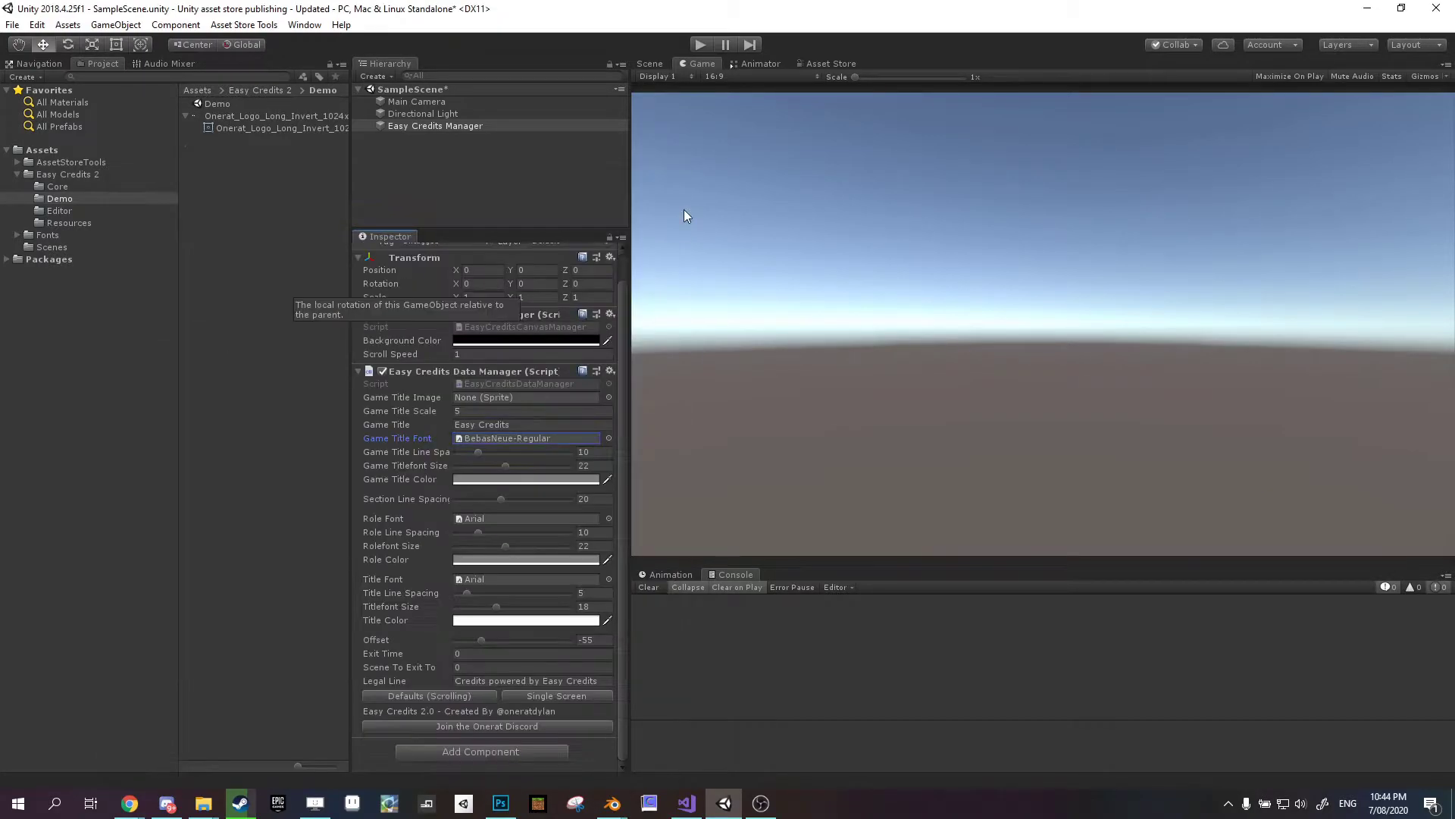
click(705, 45)
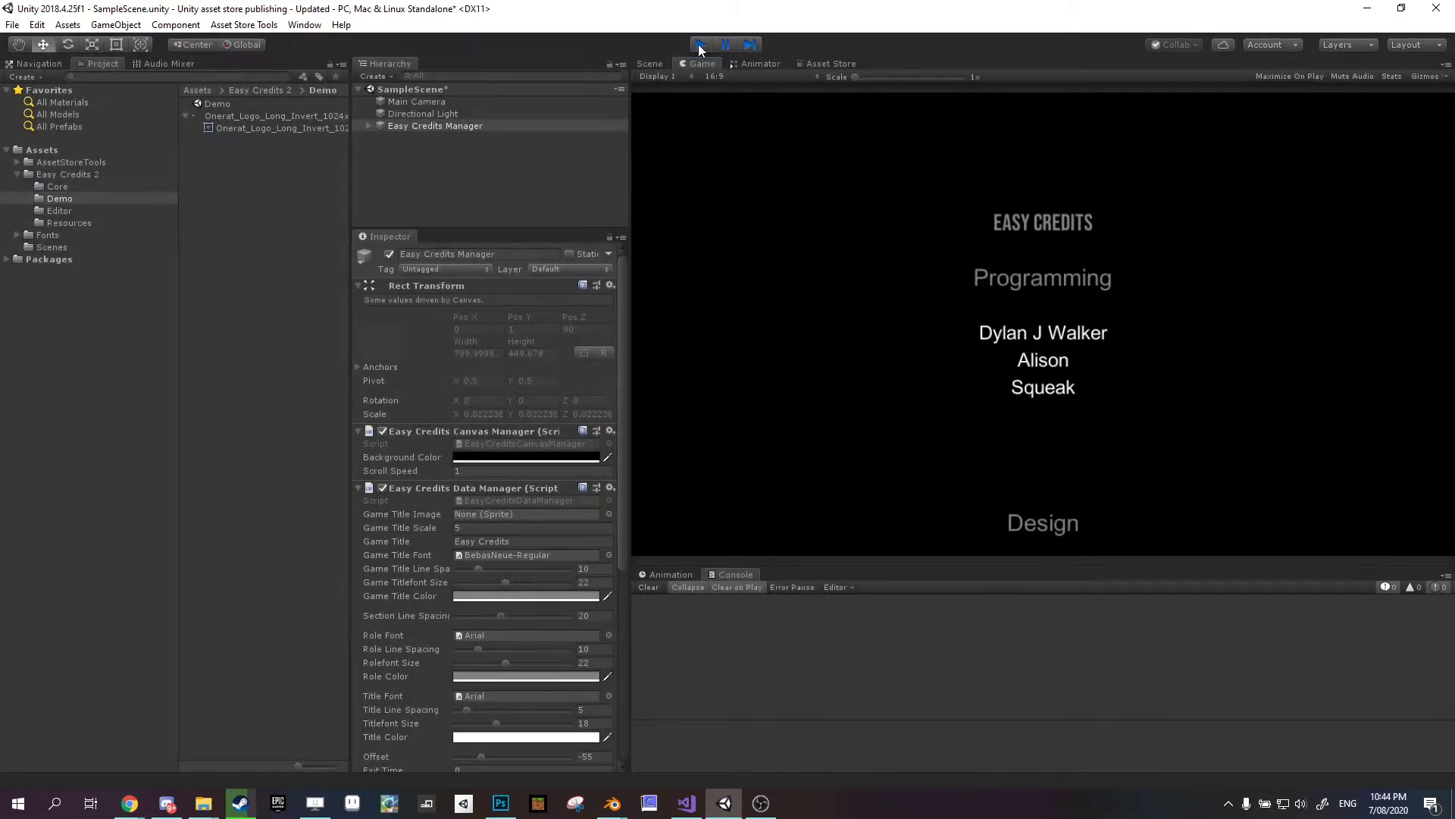
- Stop Play and set both the Role Font and Title Font to BebasNeue-Regular
click(699, 46)
scroll(531, 598, down, 1)
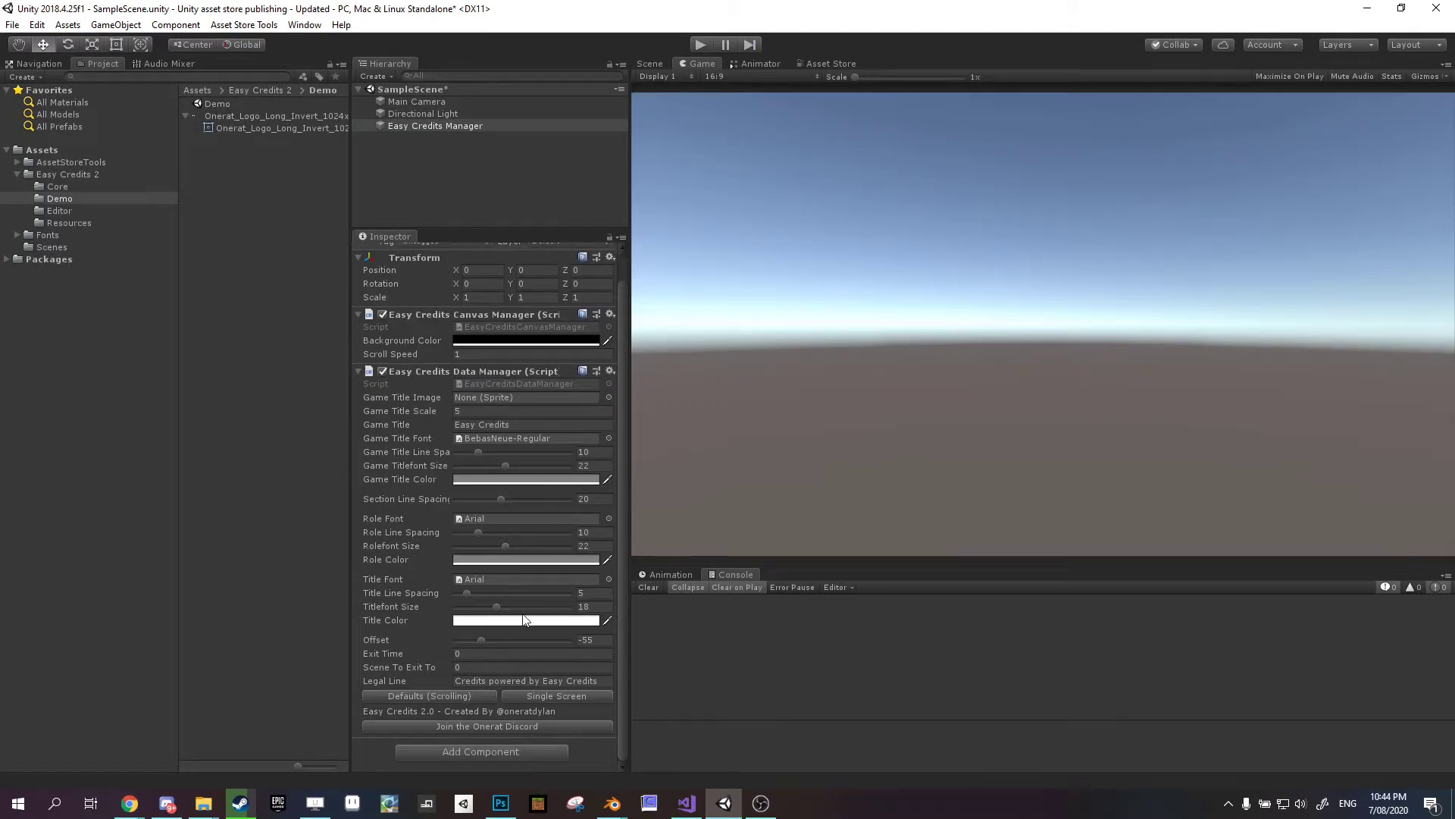
click(609, 518)
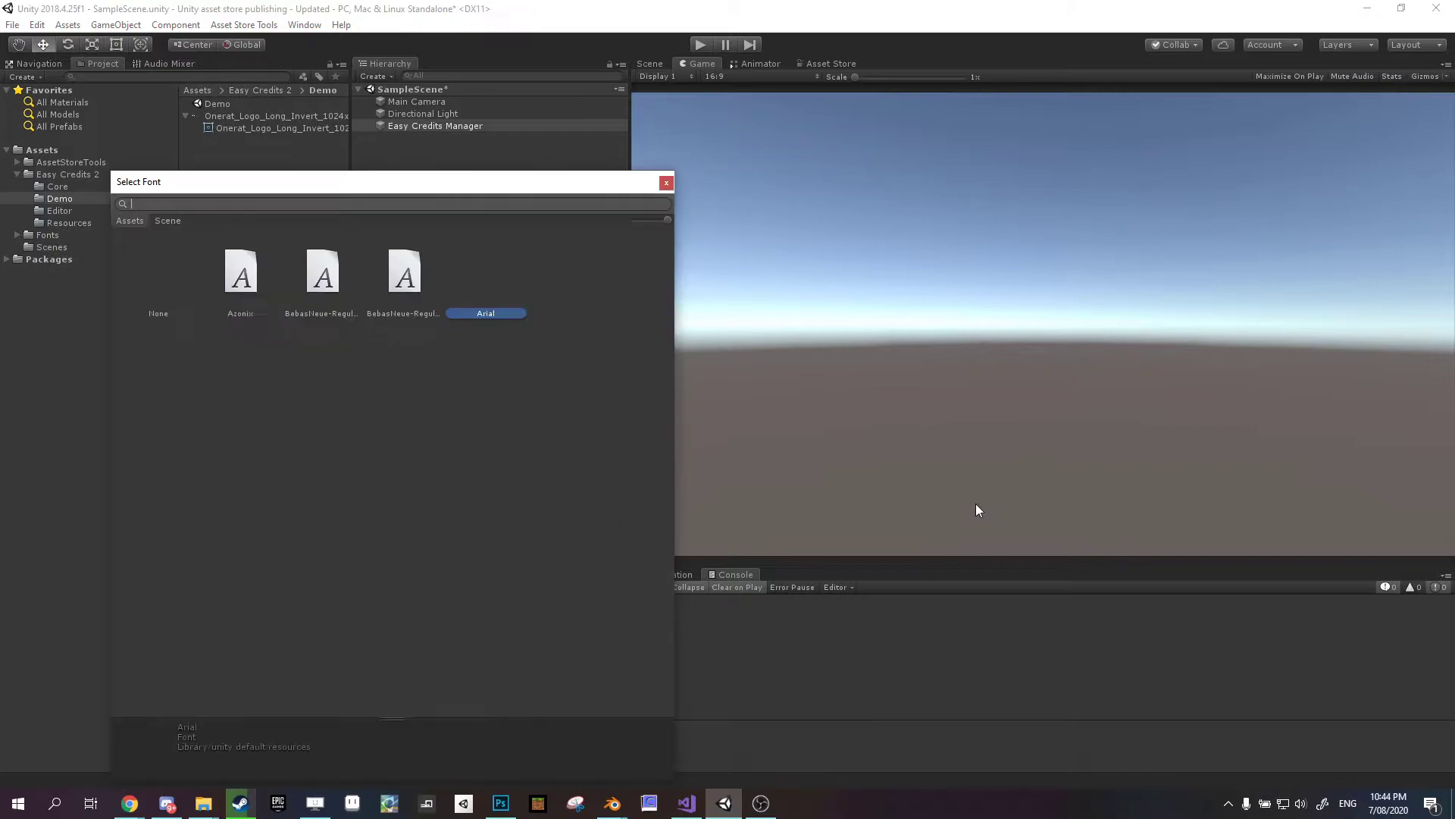
double_click(322, 281)
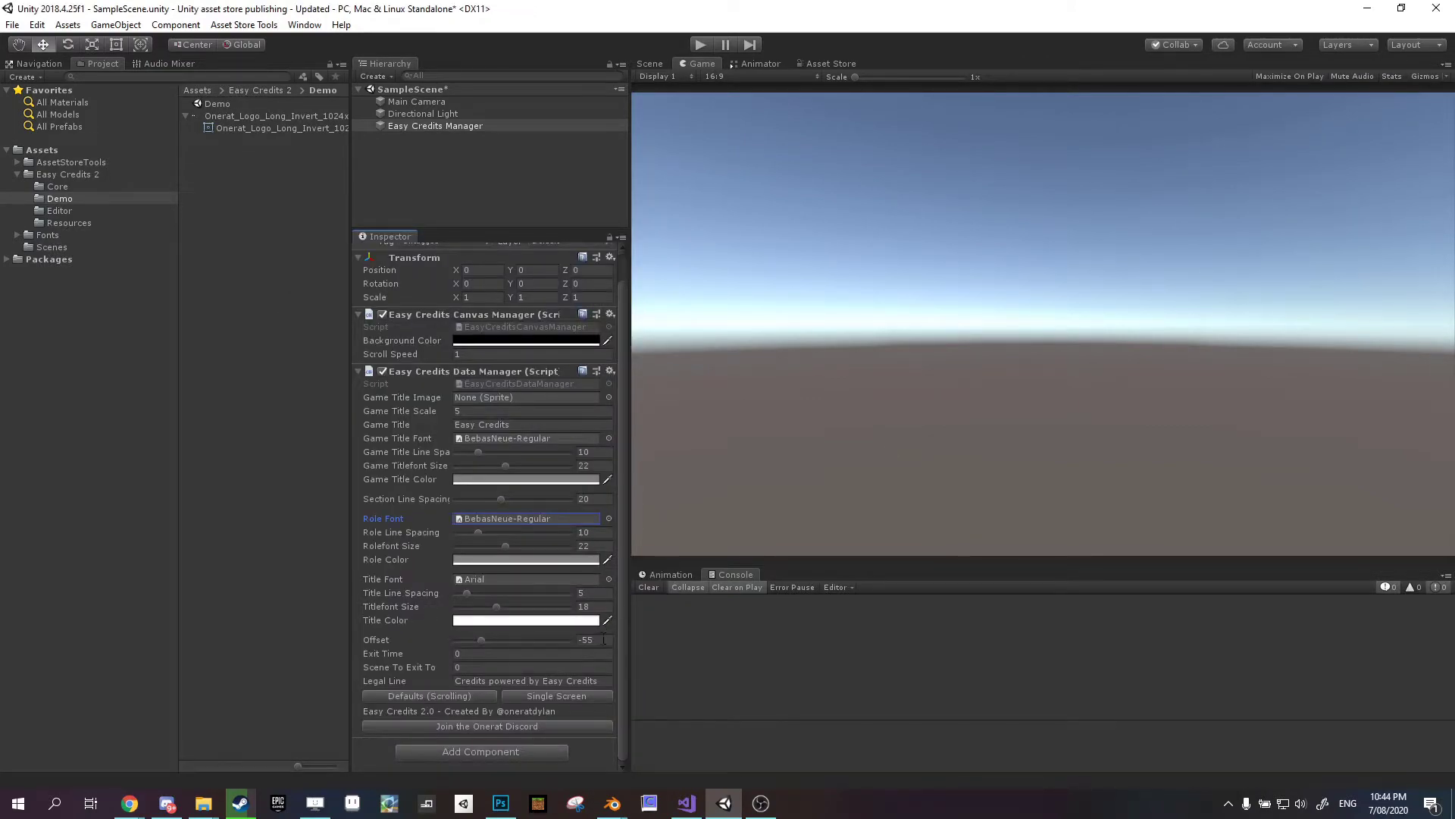
click(609, 579)
double_click(323, 279)
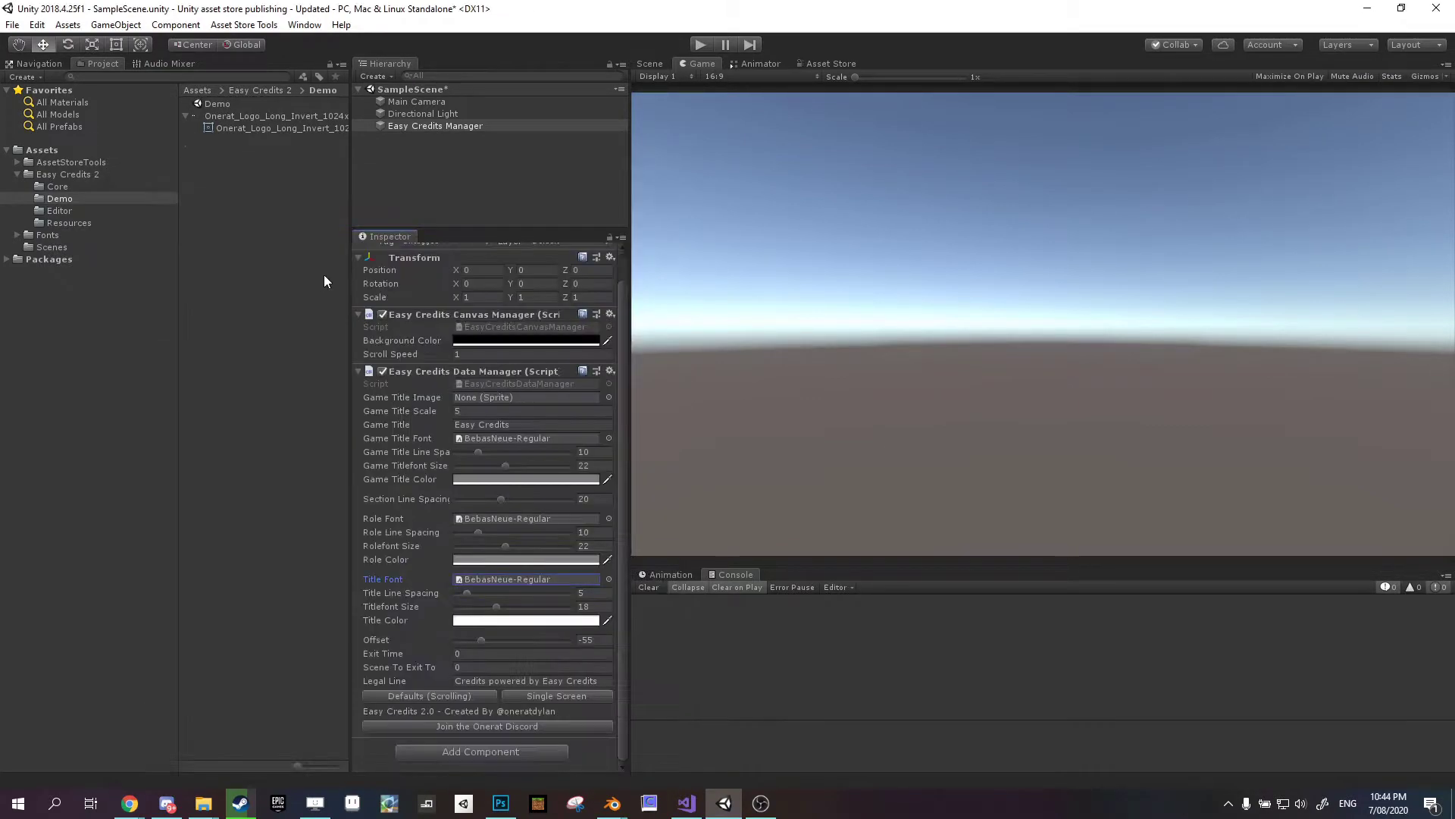
- Set the background to pale pink FFDFDF, game title to green B0D995, and roles to light blue 9EDCEA
click(575, 341)
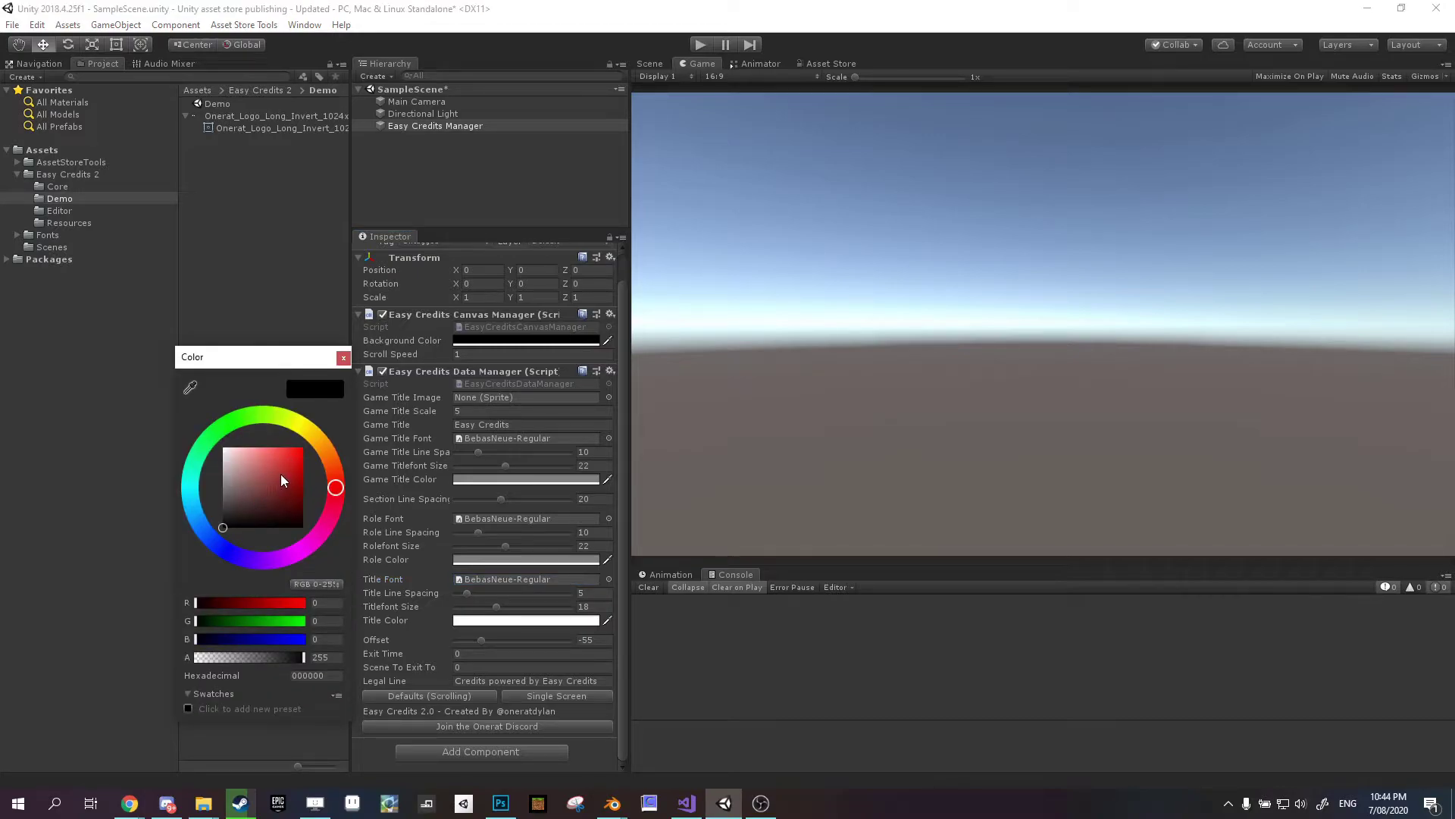
drag(280, 481, 233, 433)
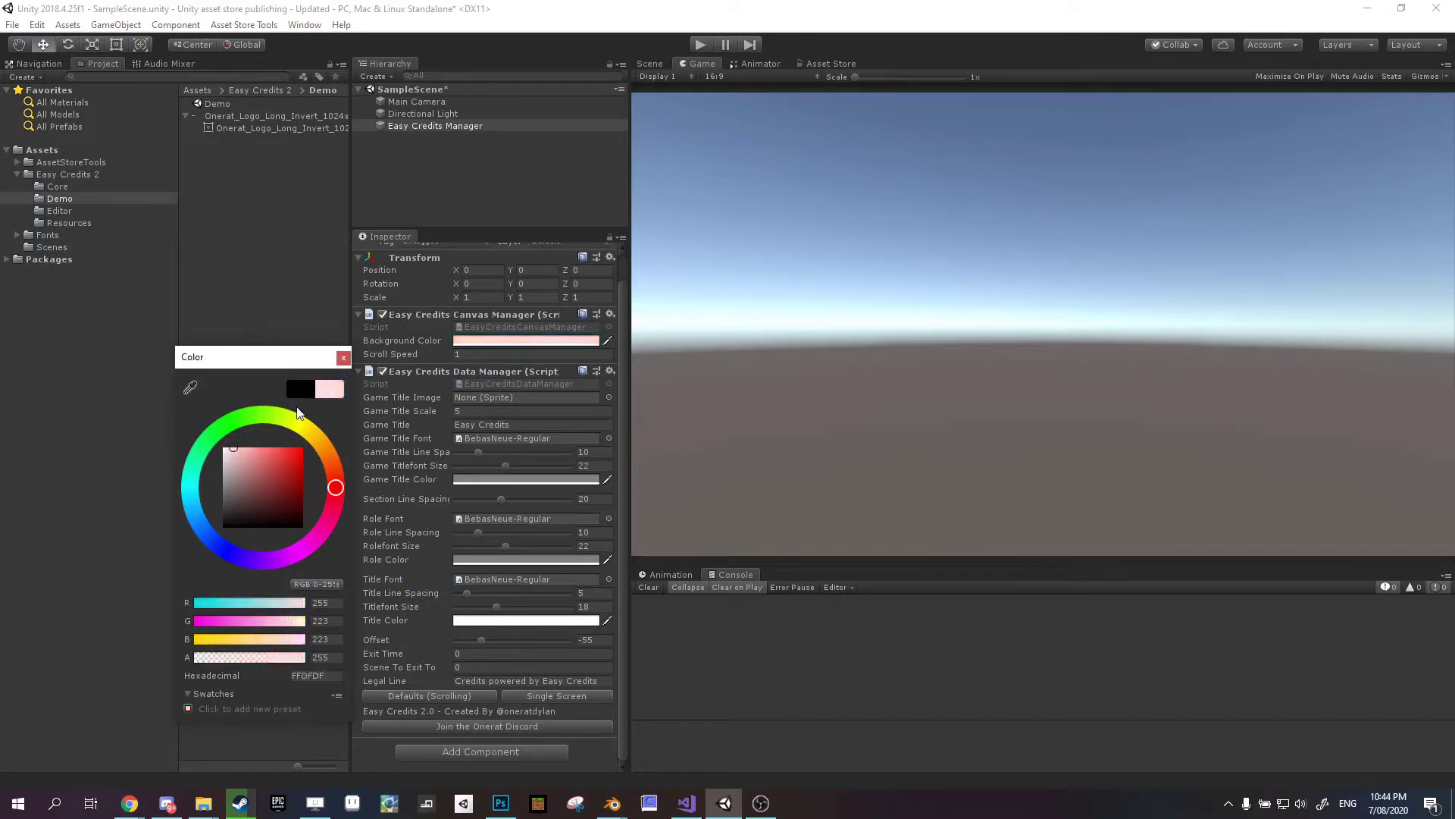
click(344, 358)
click(492, 479)
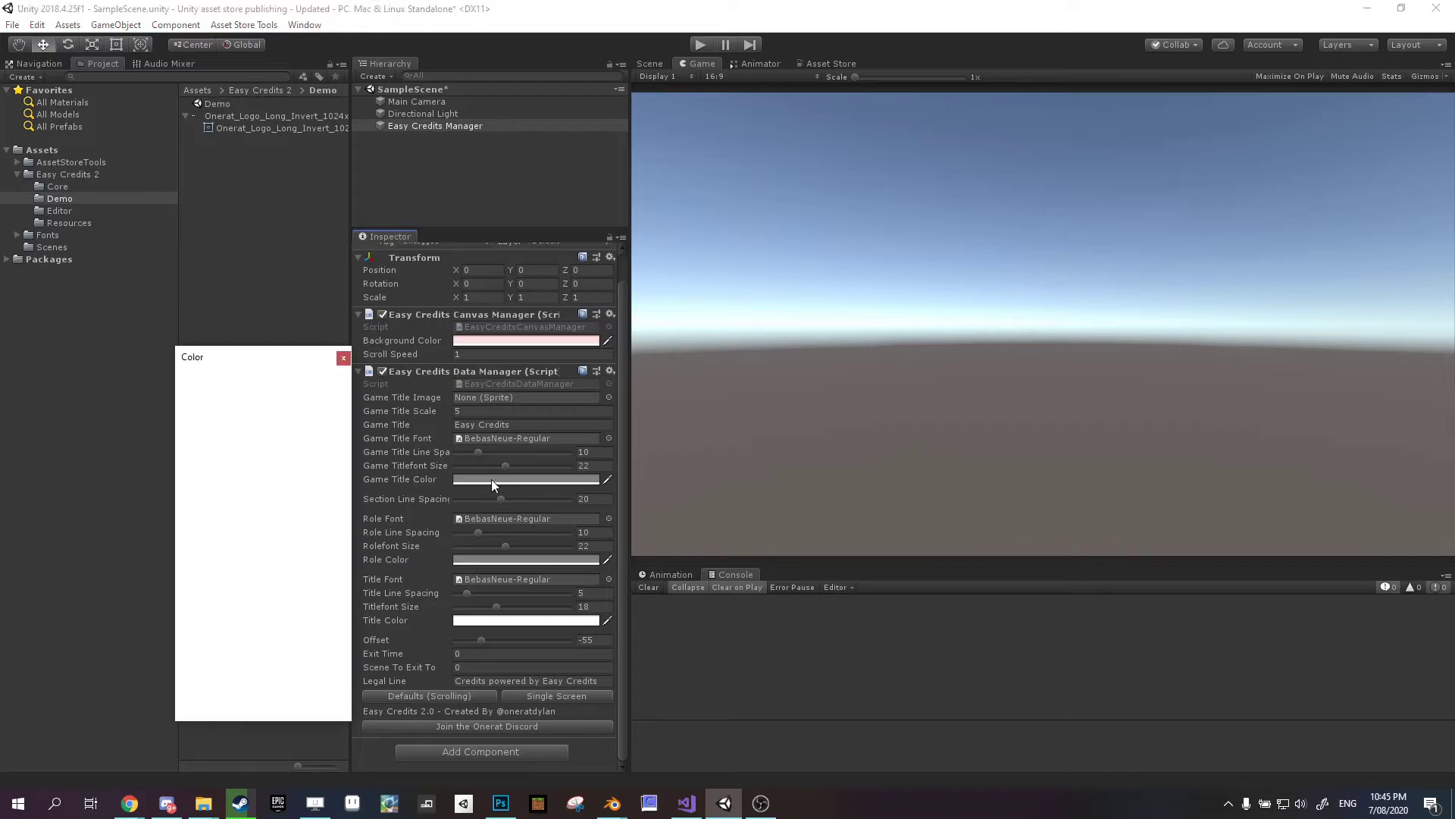
drag(259, 477, 248, 459)
click(256, 415)
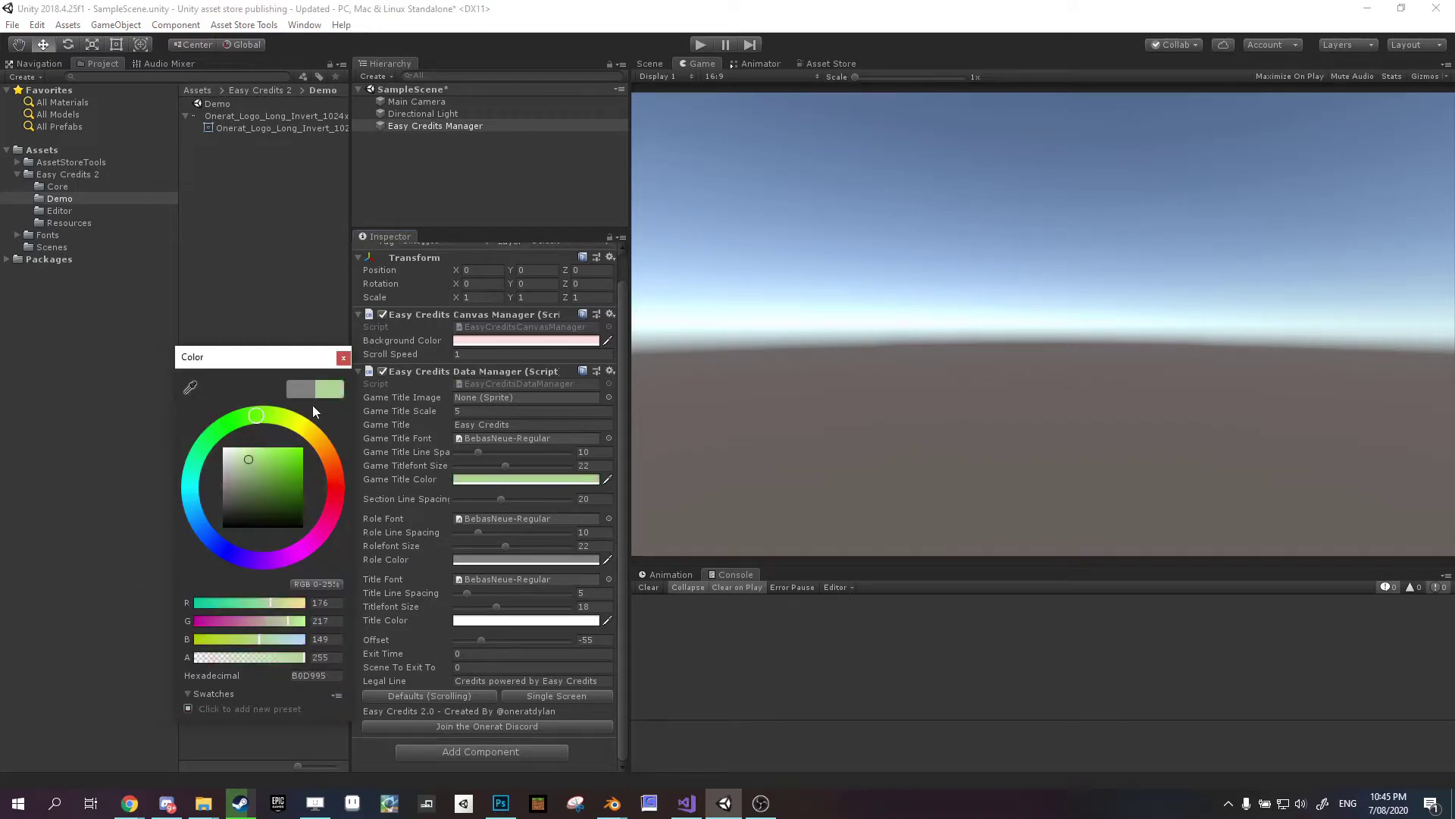
click(342, 360)
click(534, 561)
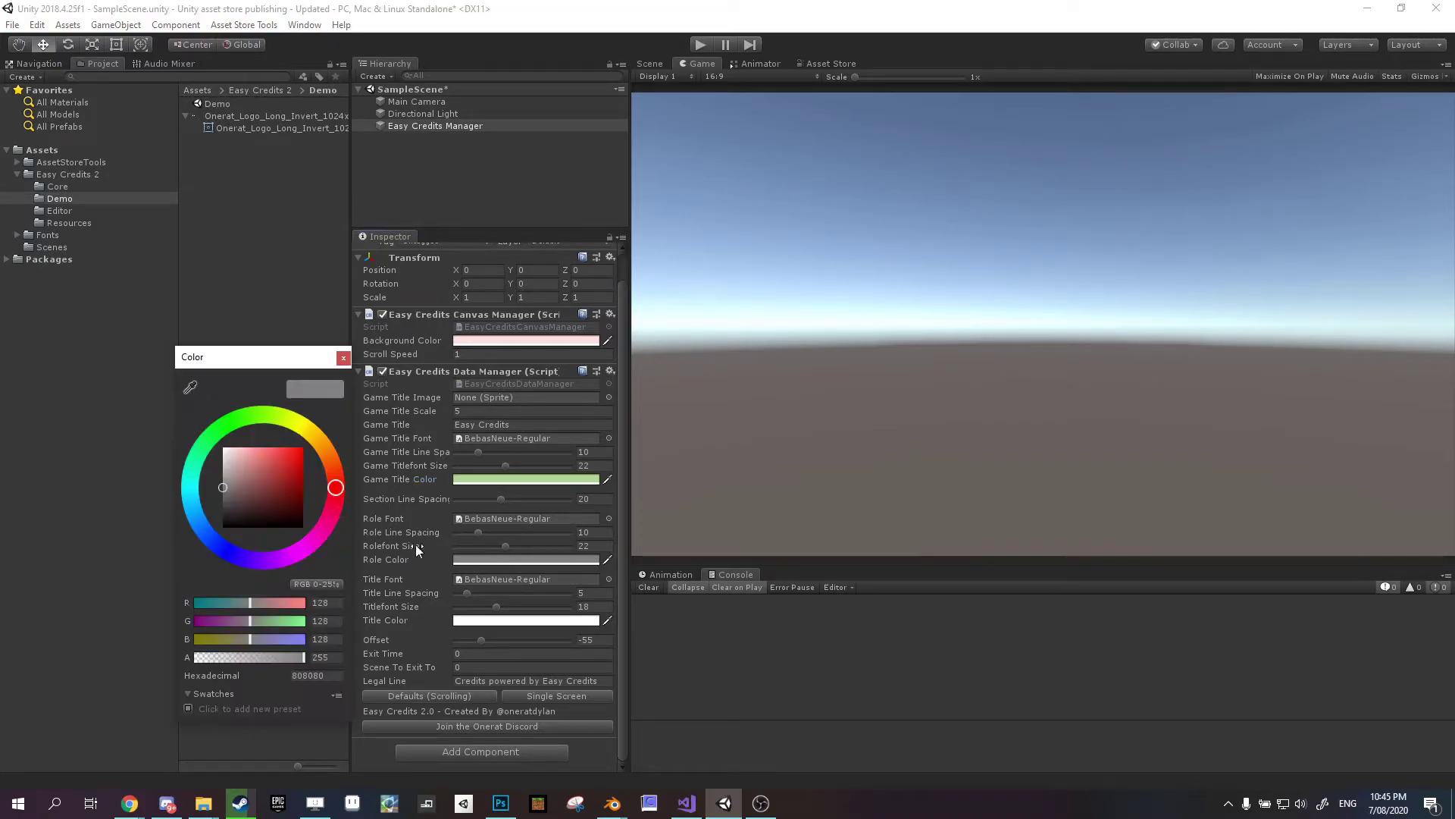
click(249, 453)
click(191, 502)
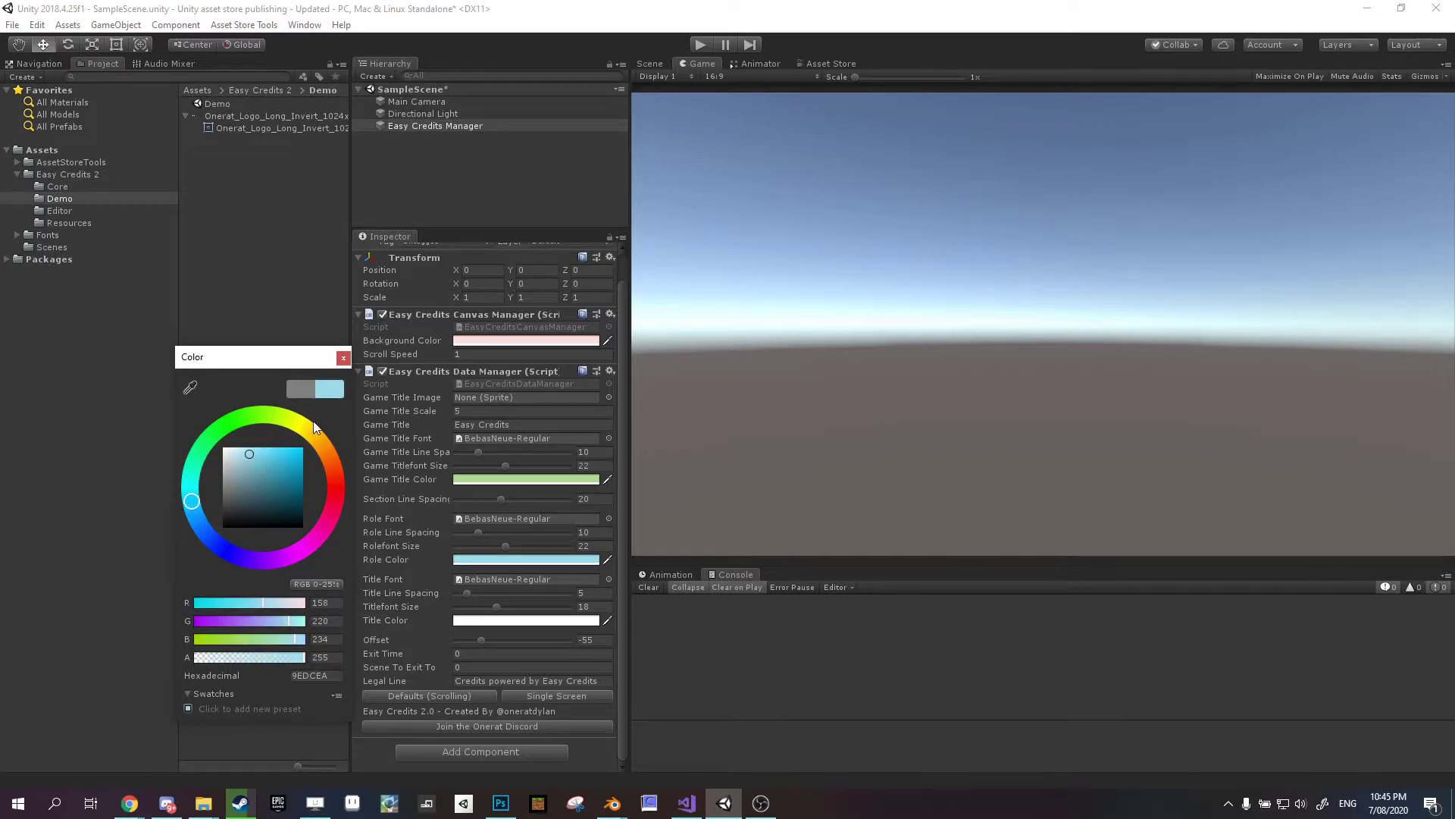
click(343, 359)
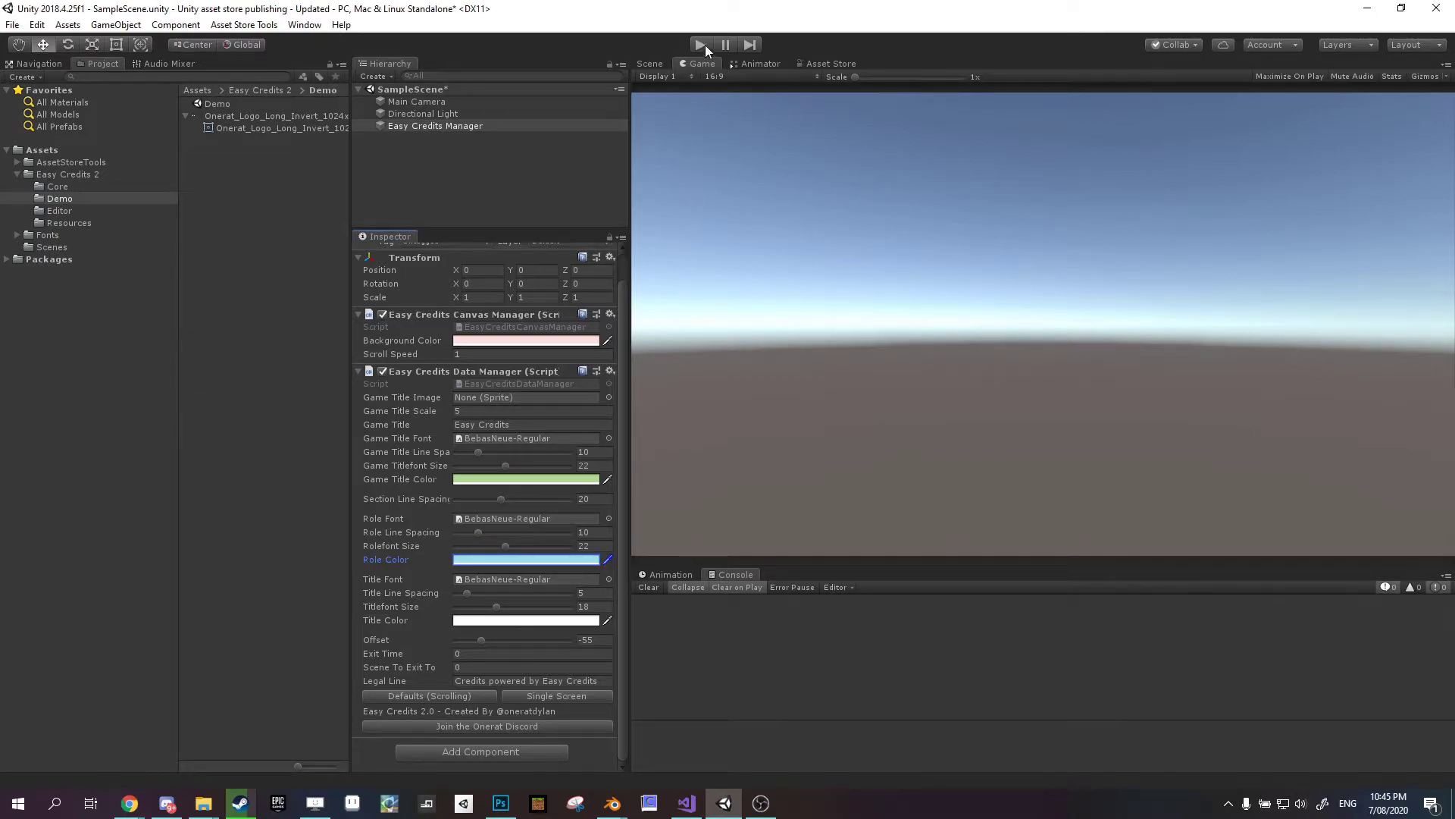
click(704, 45)
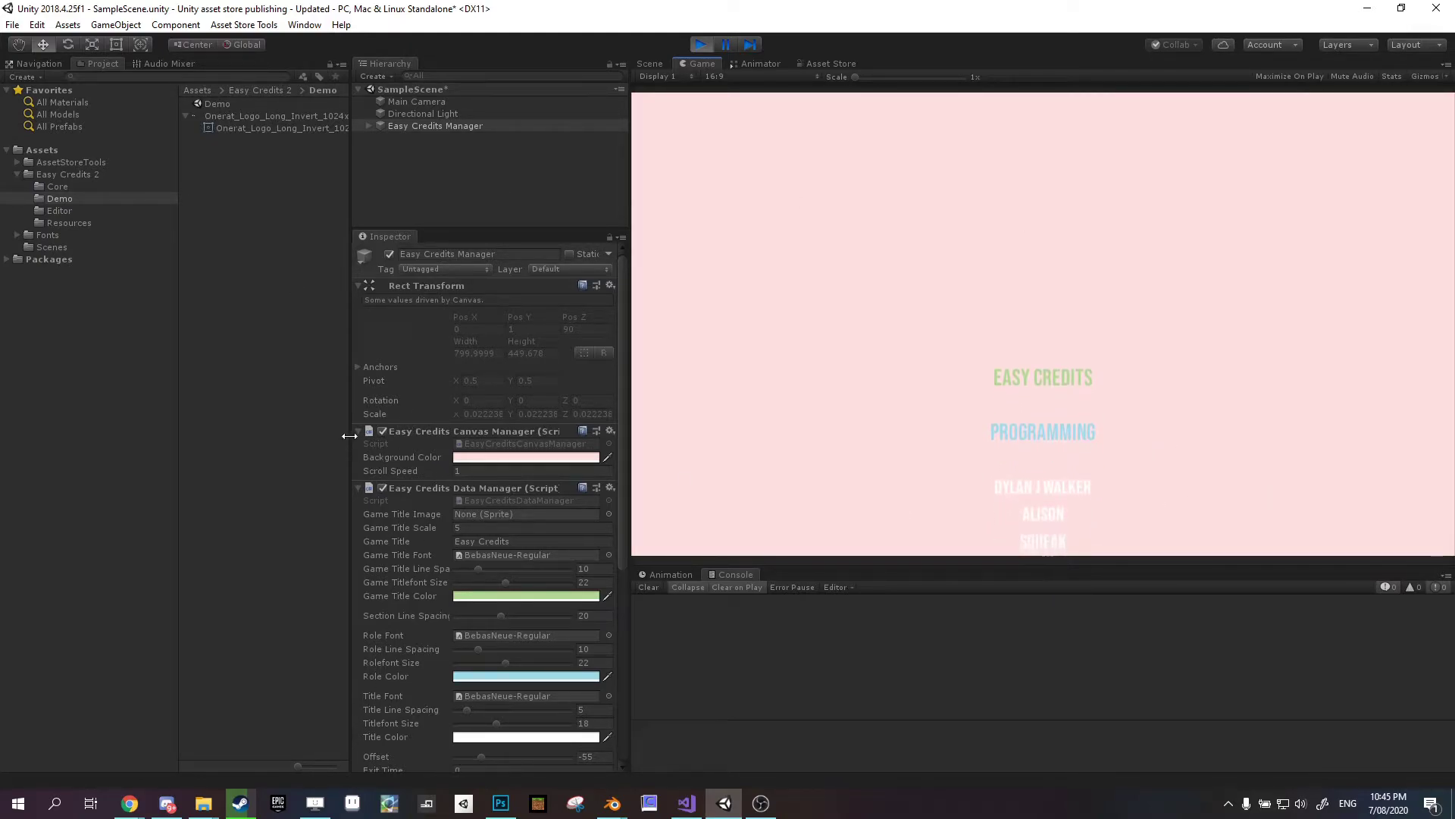
scroll(459, 650, down, 5)
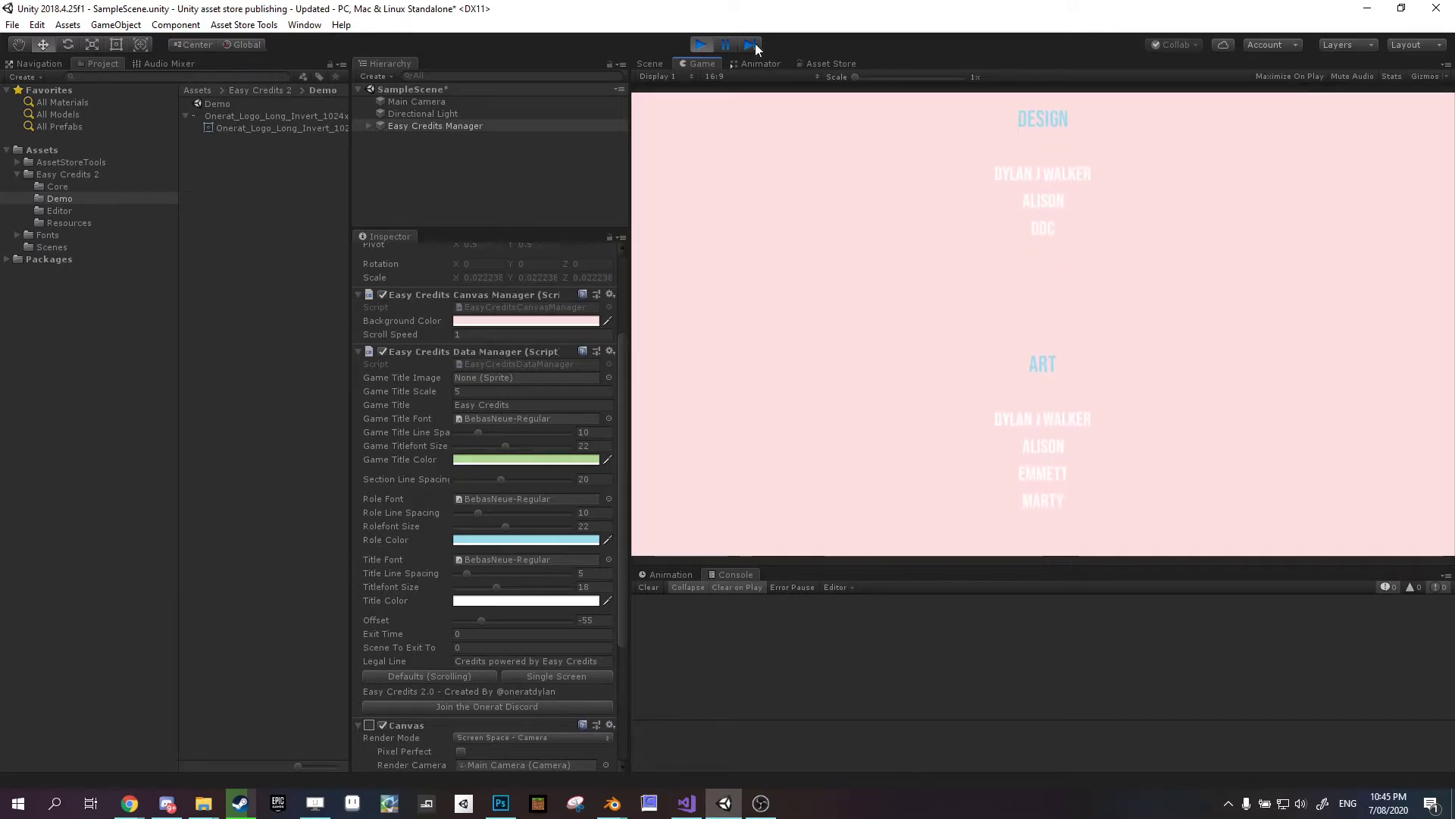
key(ctrl+p)
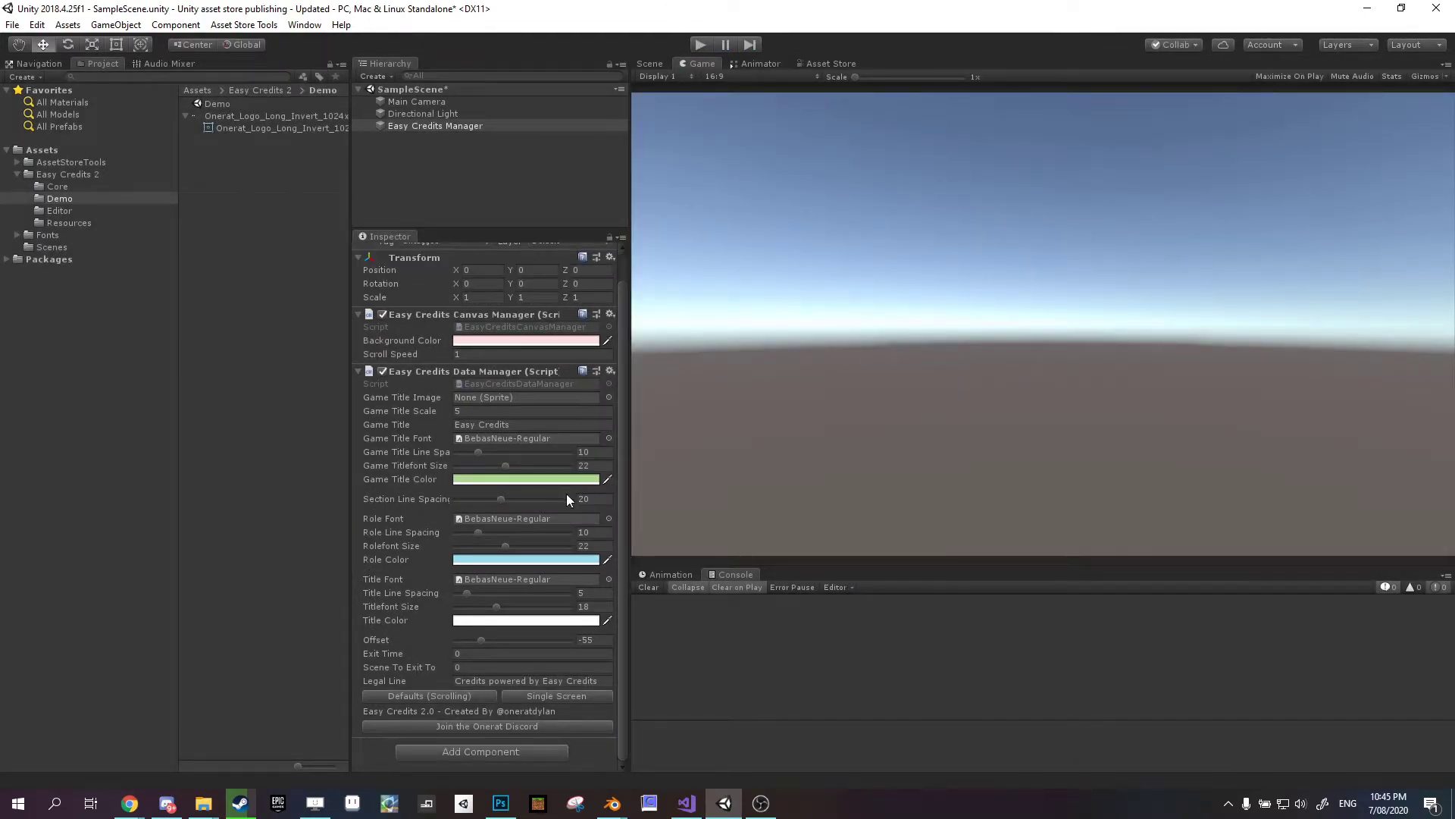
- Scroll to the top of the Credits sheet showing the Programming, Design, Art, Animation and Audio columns
scroll(563, 494, up, 1)
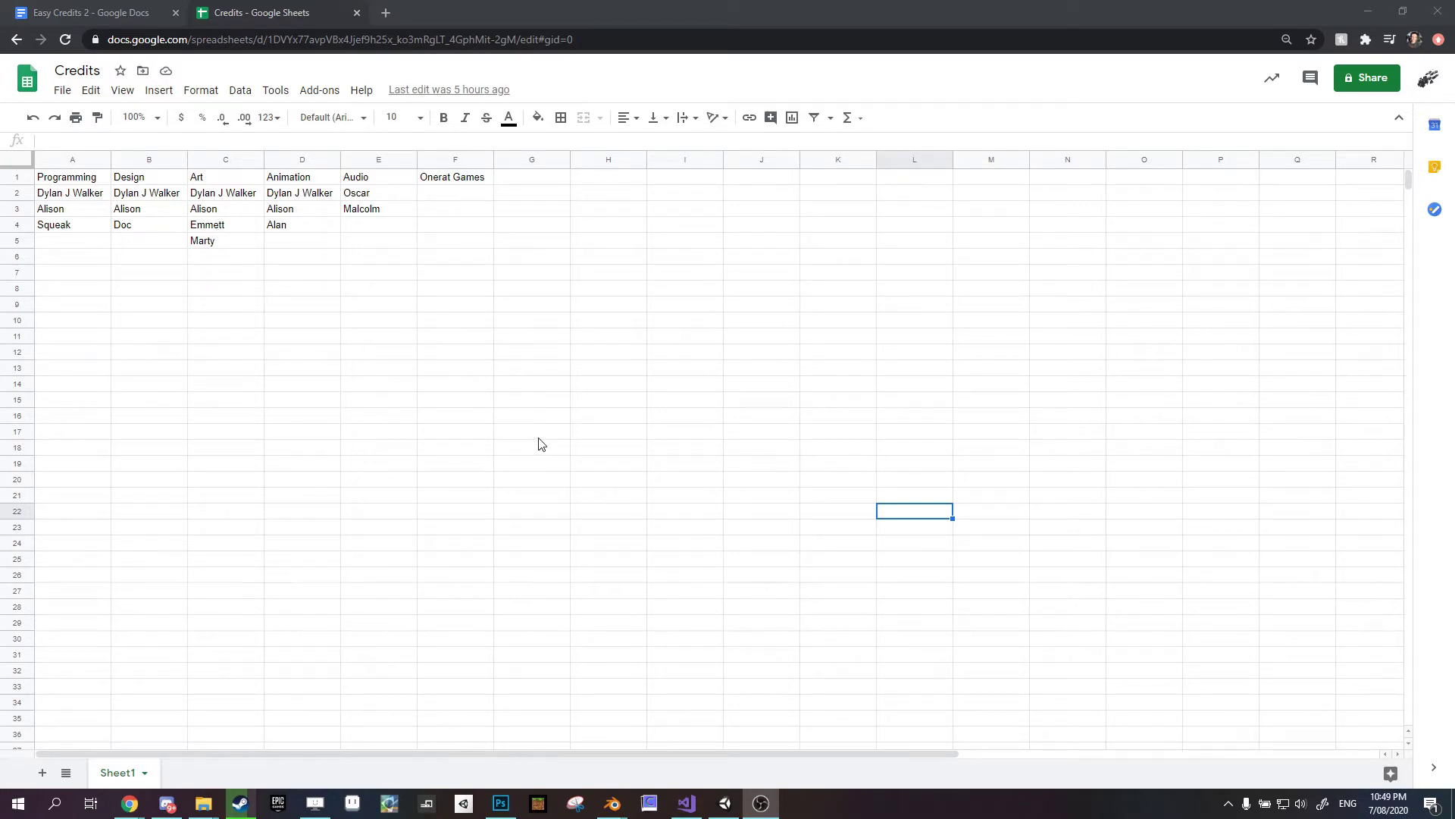
- Download the Credits sheet as Comma-separated values (.csv, current sheet)
click(62, 90)
mouse_move(108, 346)
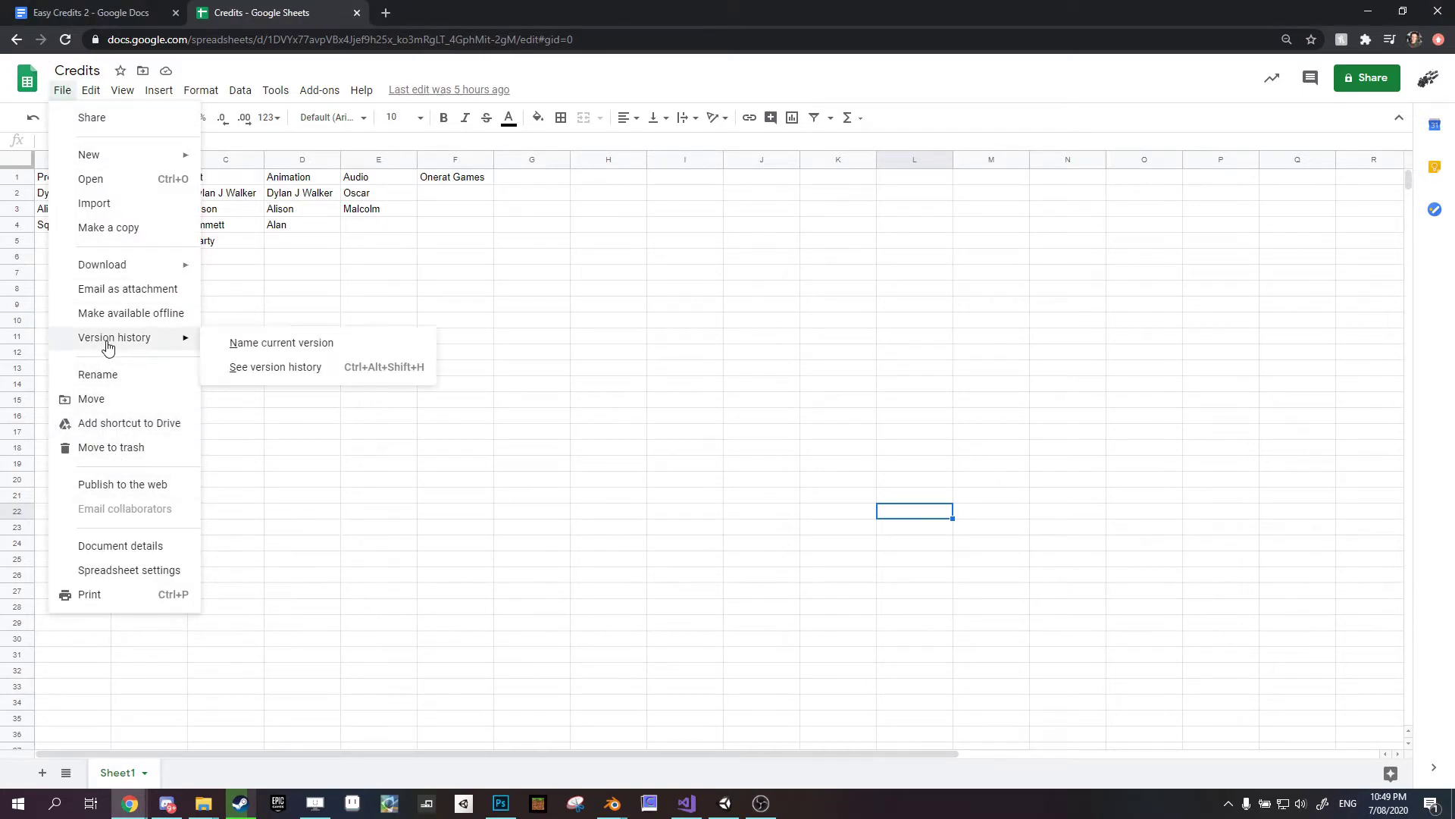
mouse_move(118, 269)
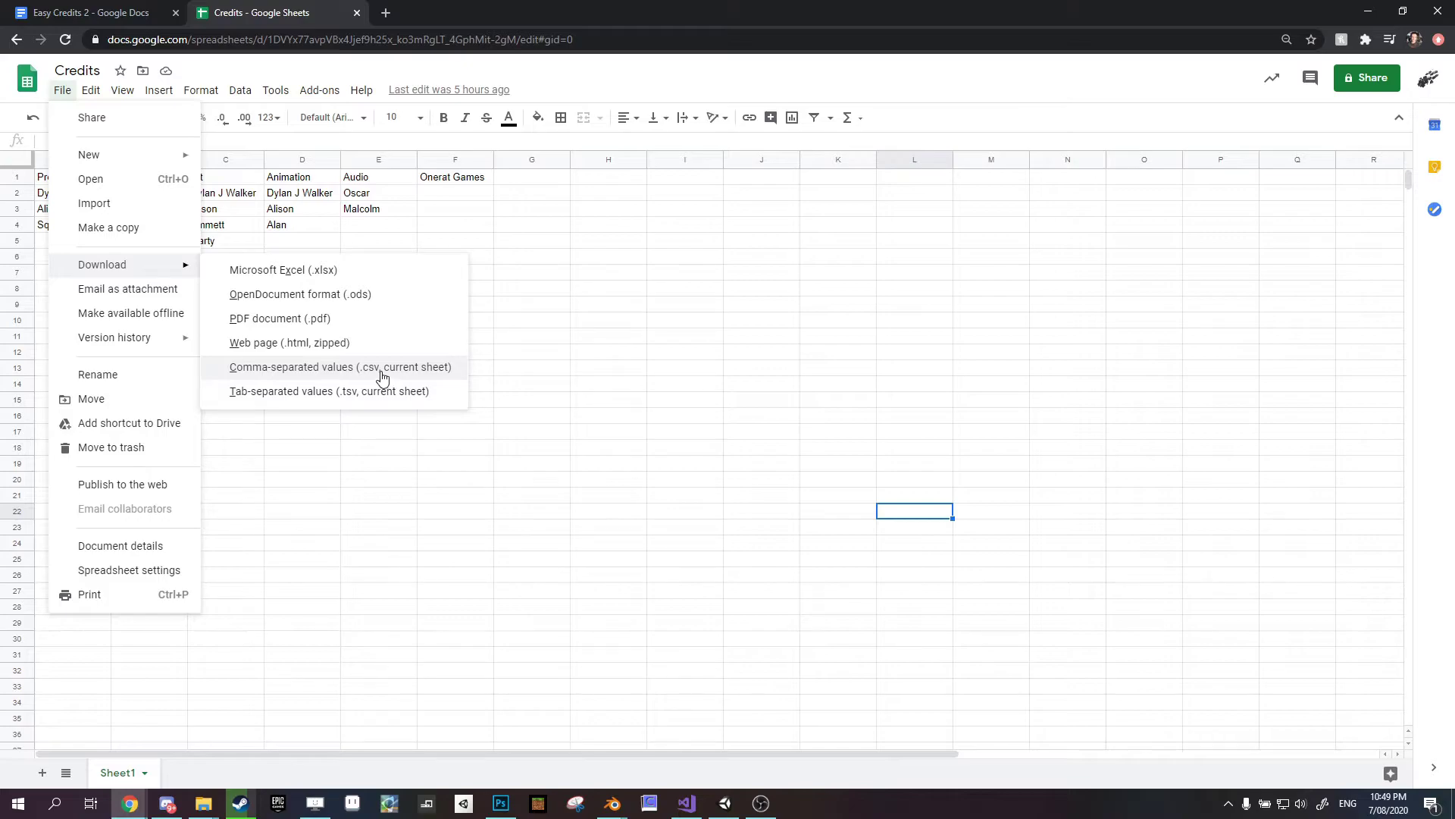
click(480, 501)
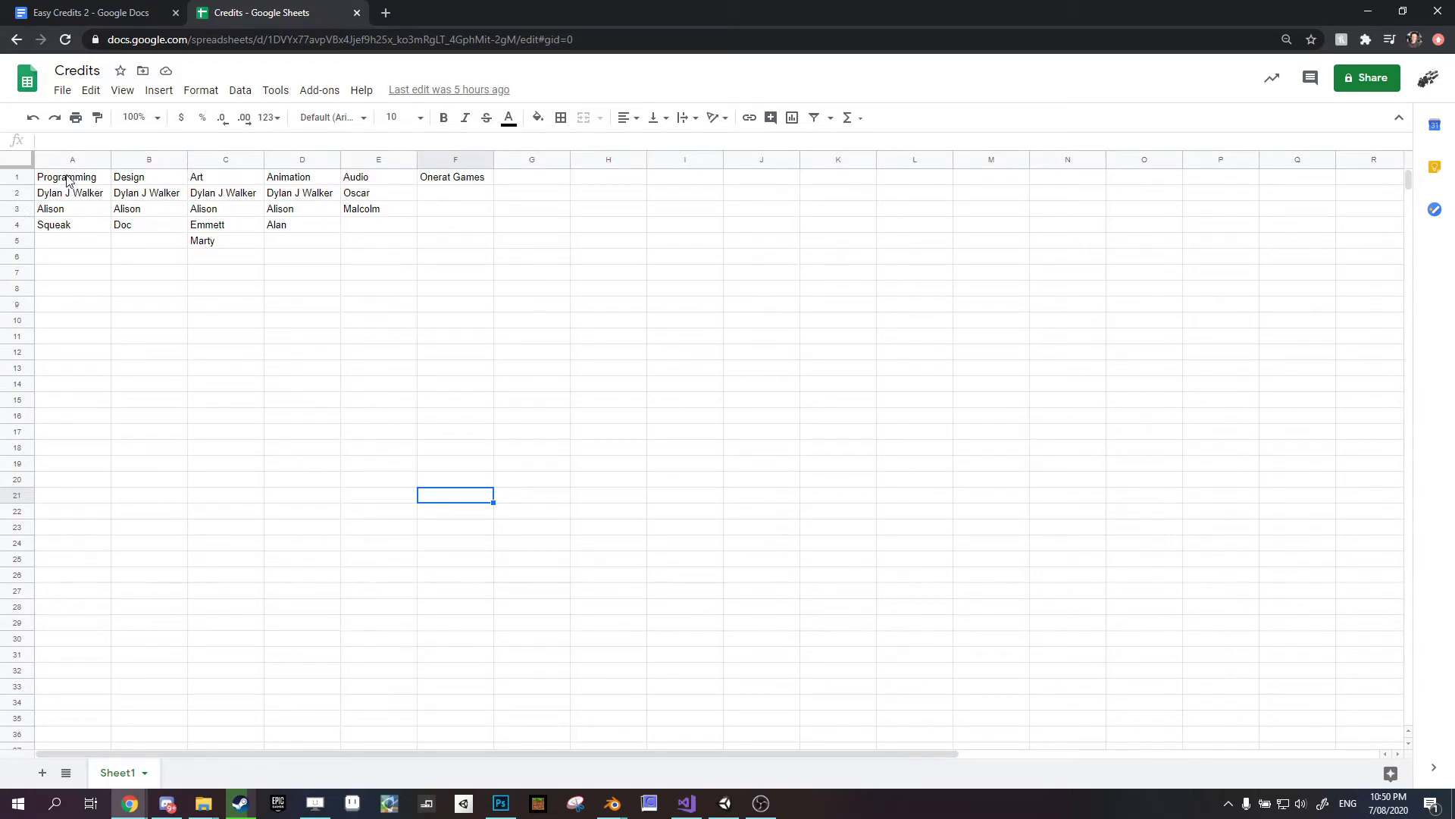
- Highlight the header row with Programming, Design, Art, Animation and Audio headings and their names
click(16, 177)
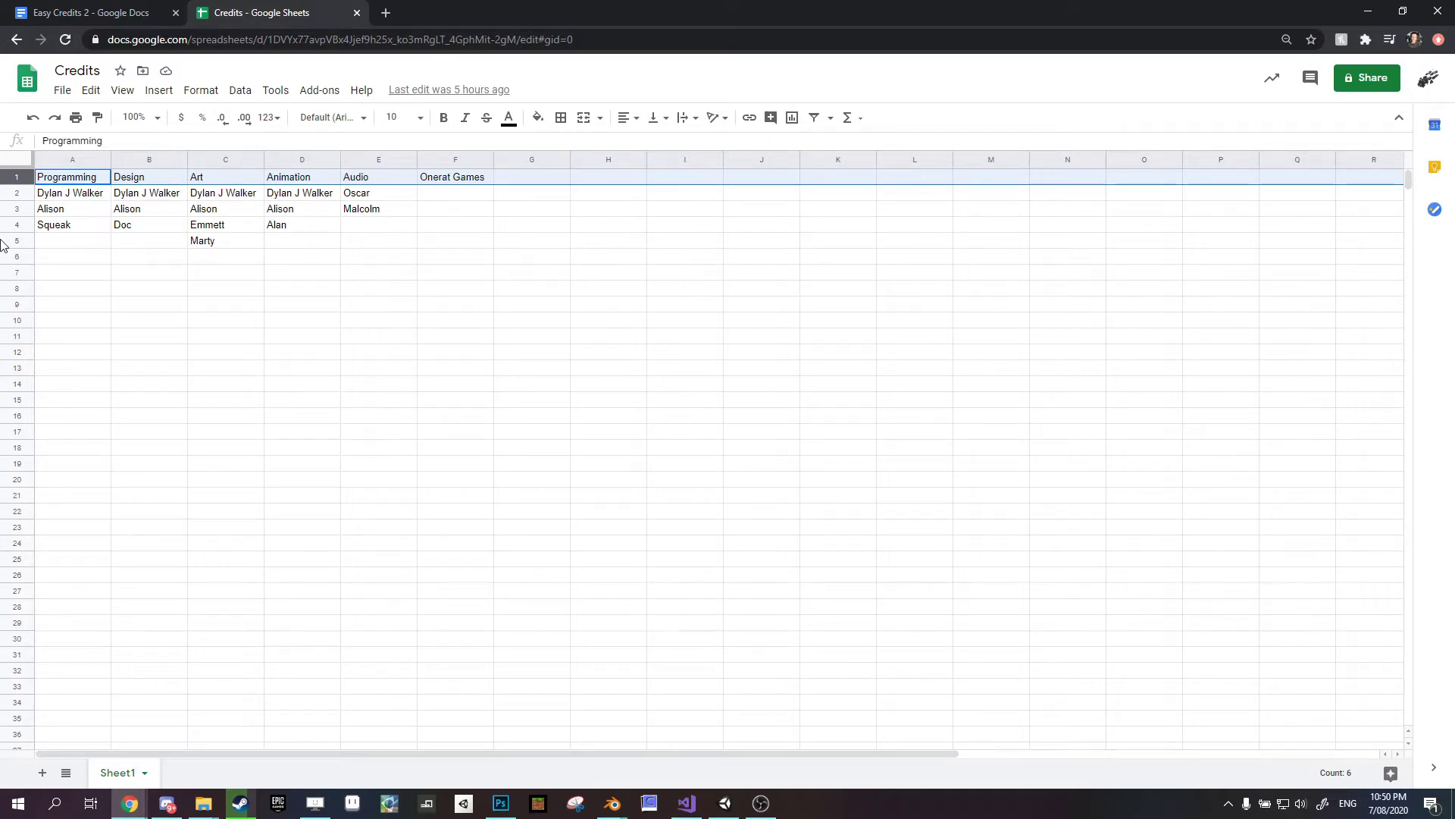
click(73, 180)
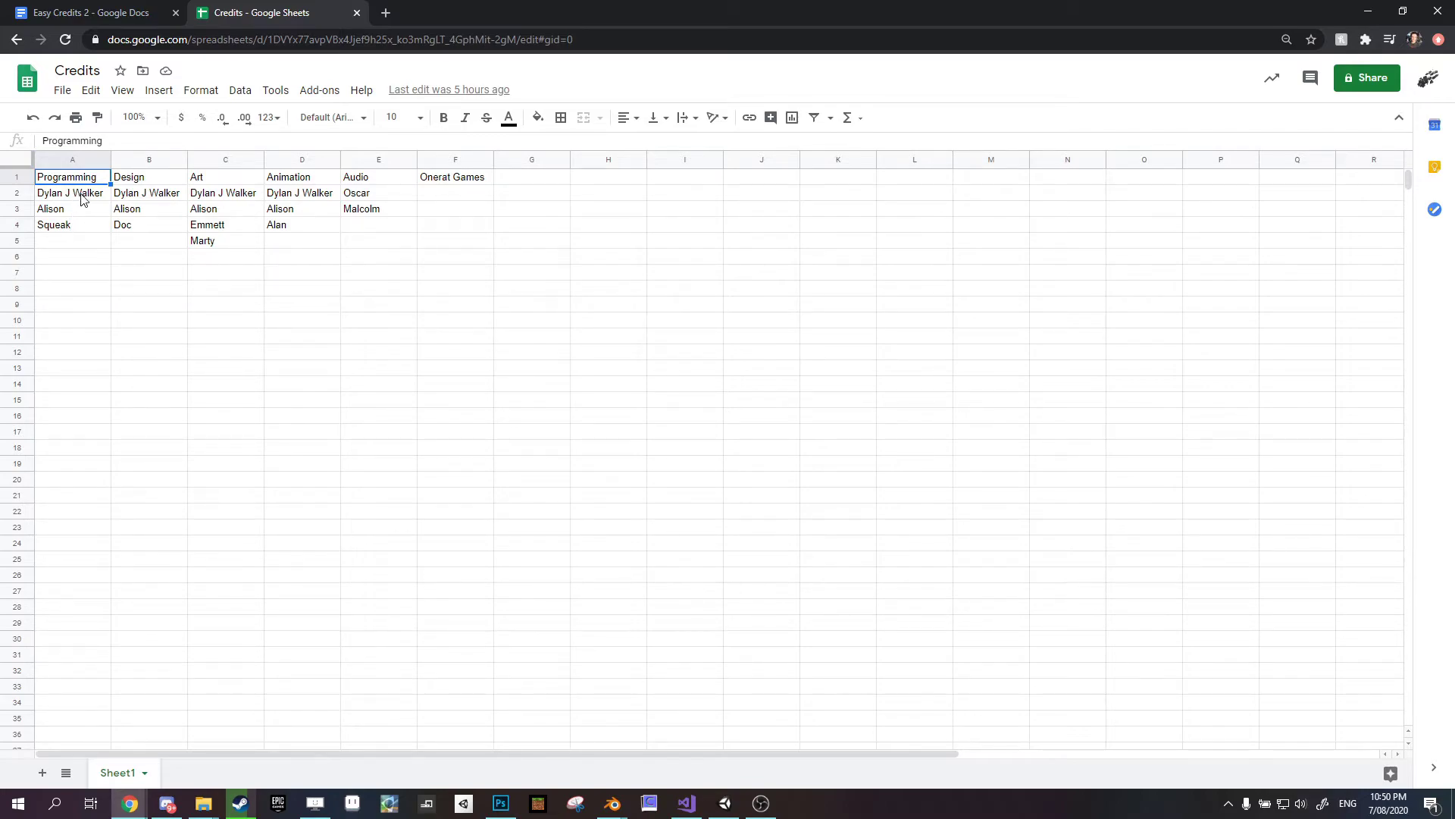
drag(84, 198, 75, 237)
drag(155, 196, 227, 255)
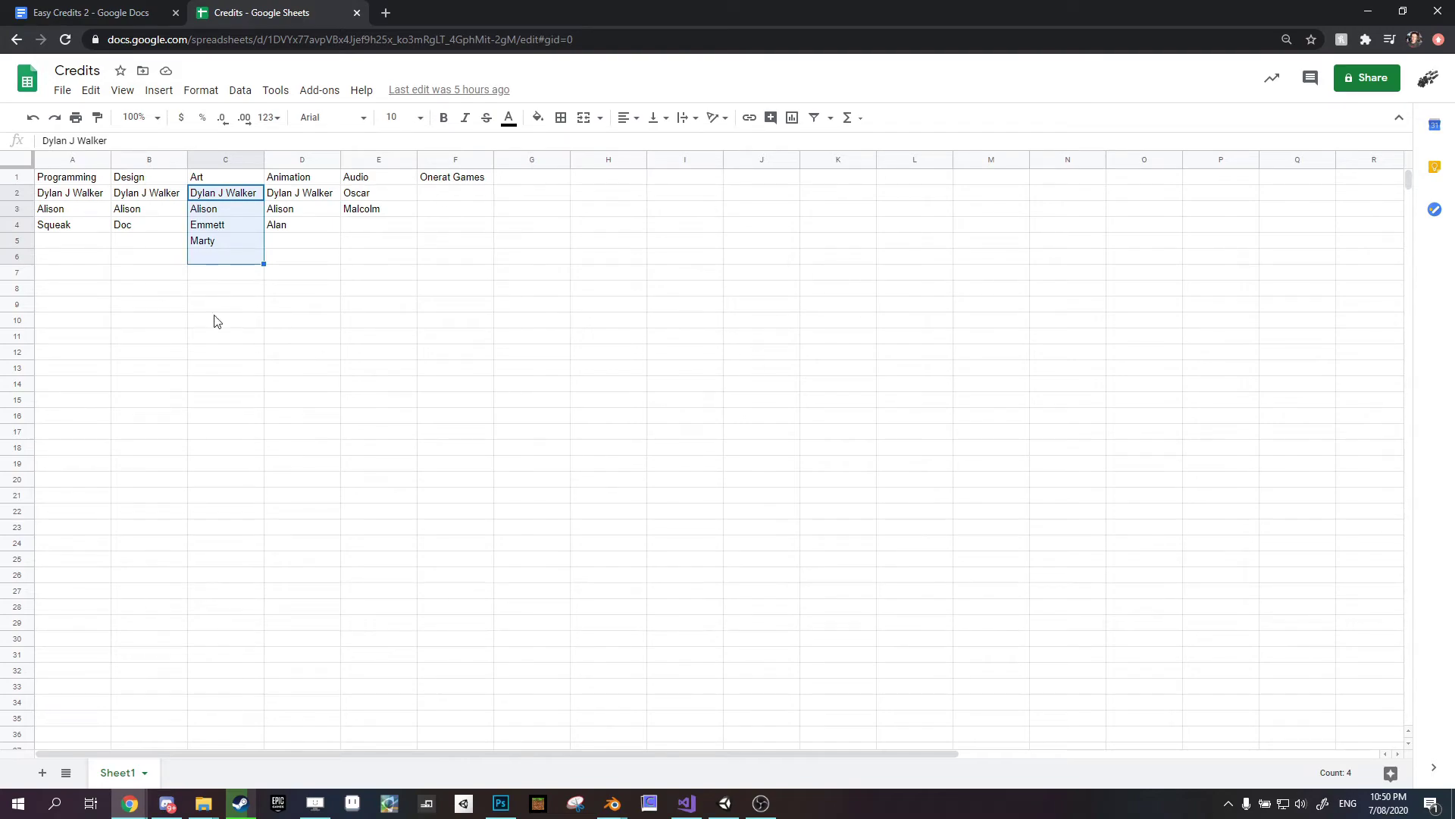
click(79, 181)
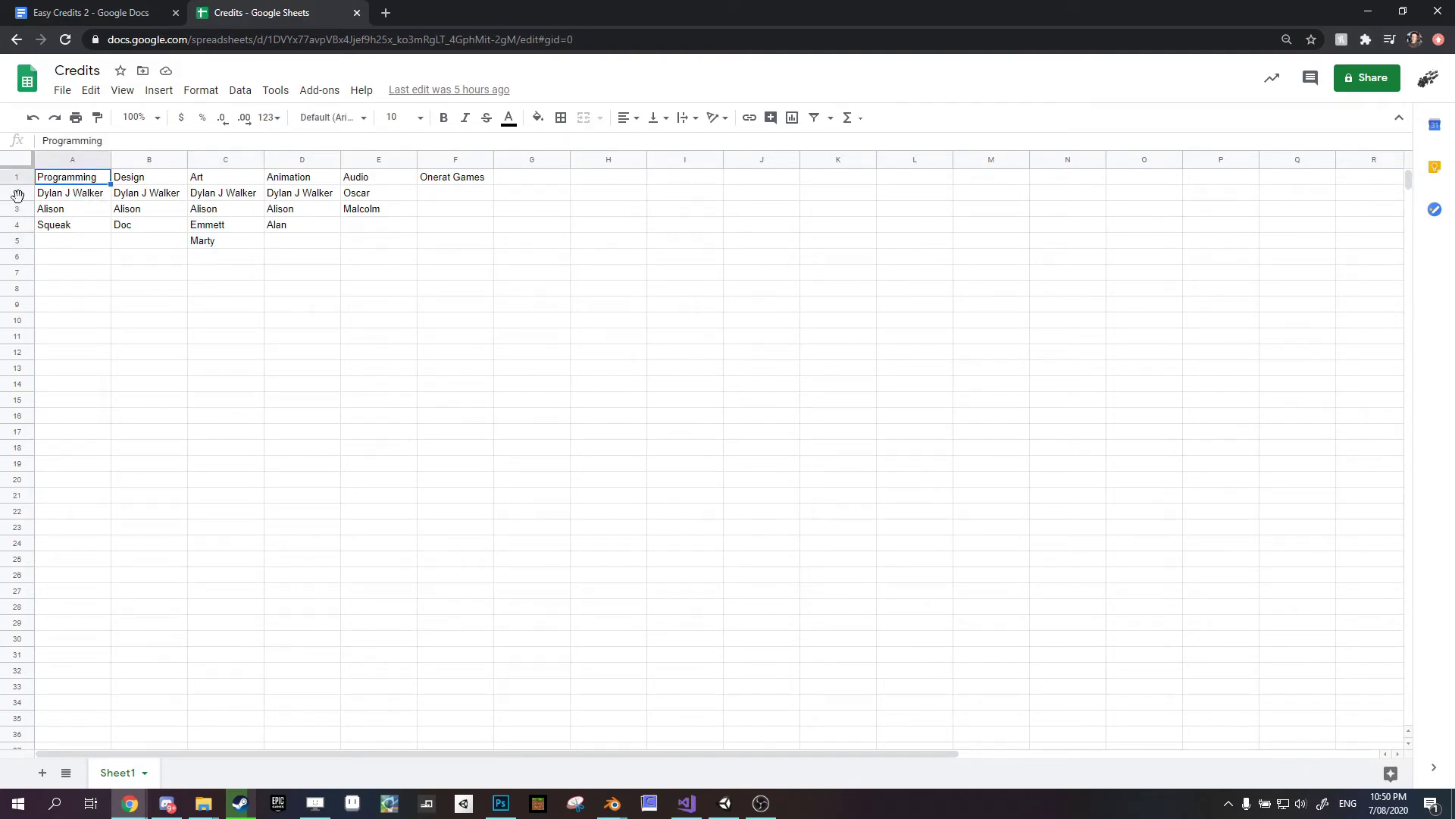
click(131, 180)
click(200, 180)
click(284, 180)
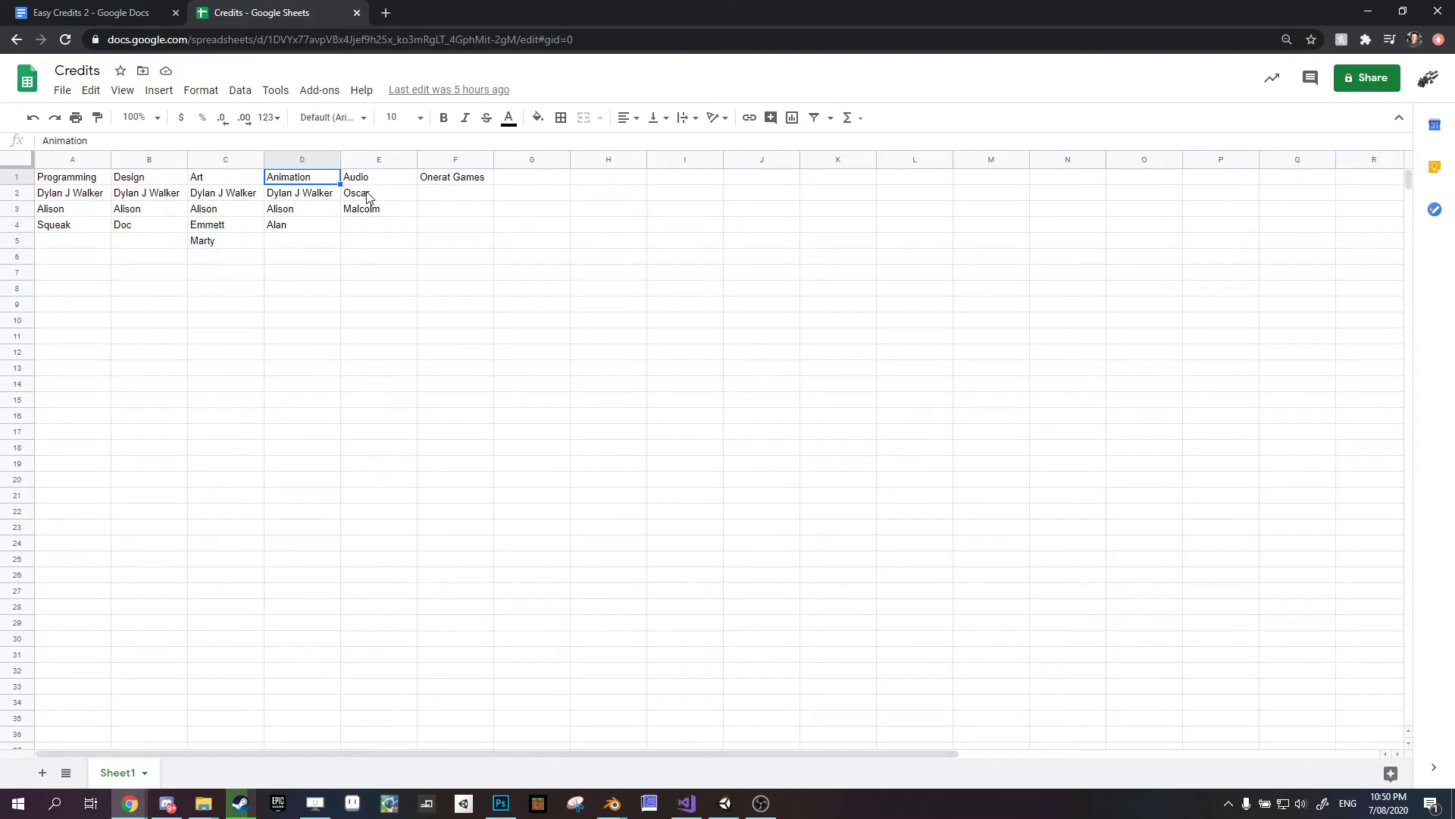
click(367, 180)
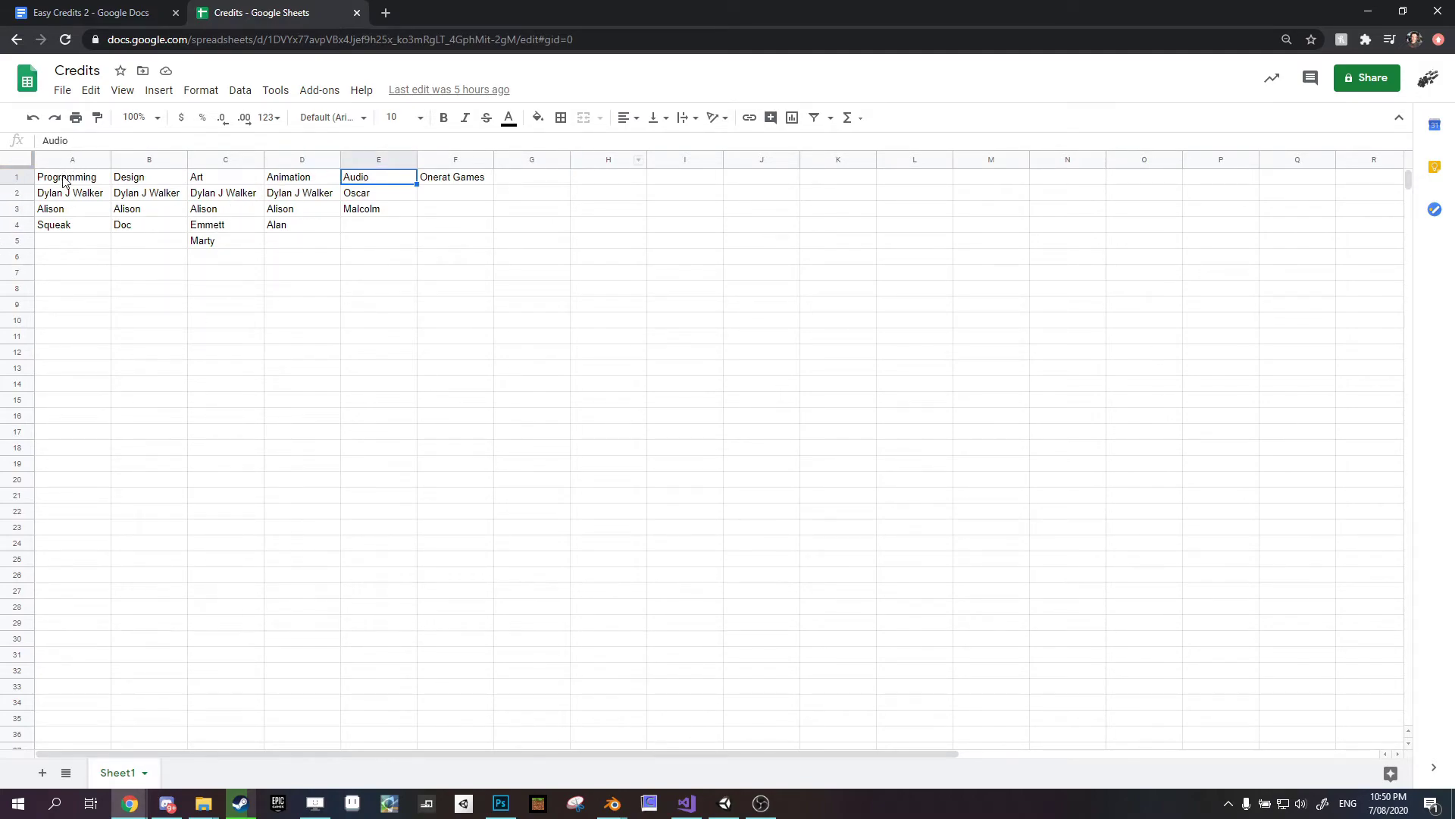
drag(65, 182, 520, 383)
click(805, 561)
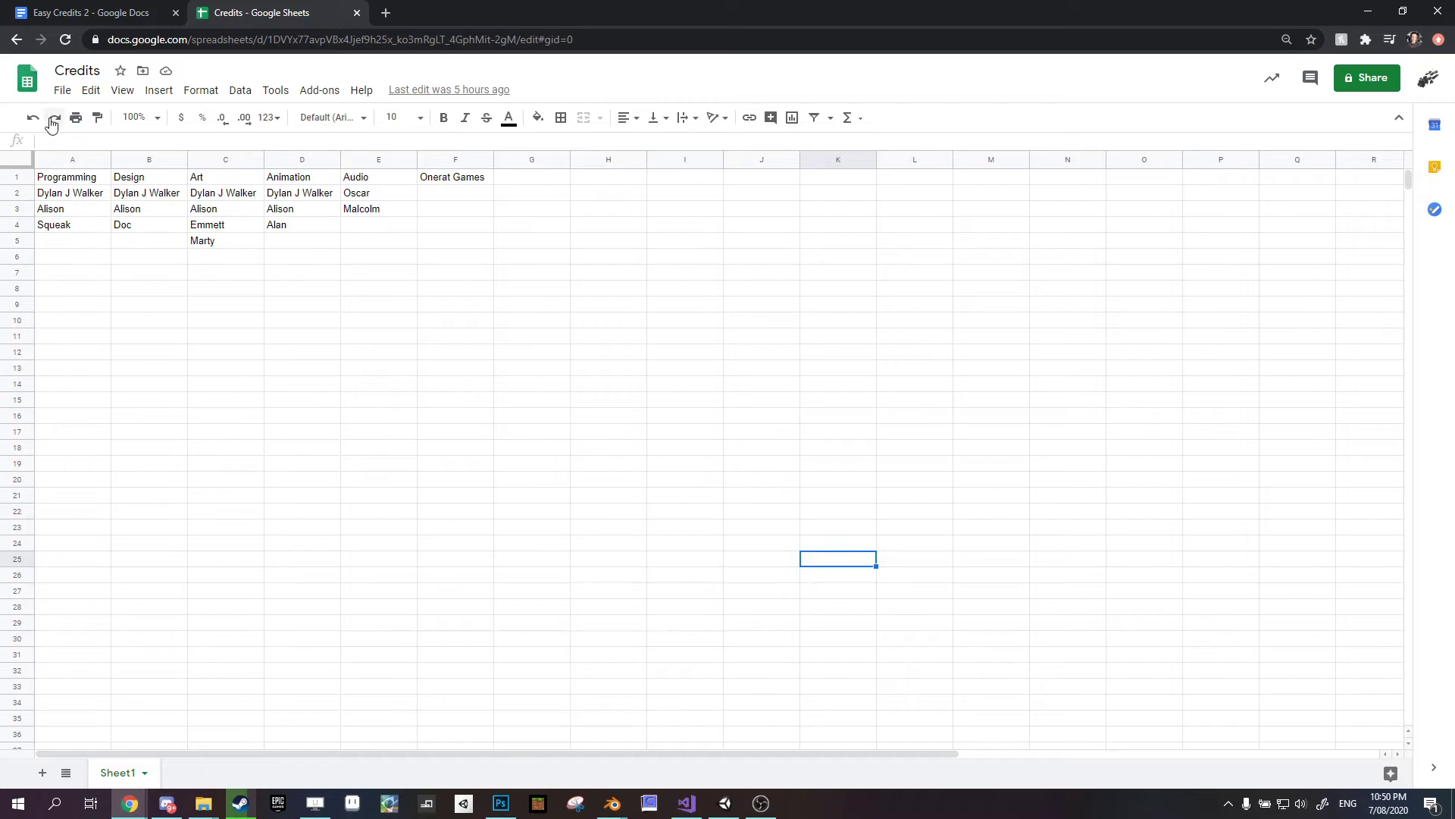
- Revisit the File > Download menu, point out the sheet name Credits, and return to Unity
click(63, 90)
click(90, 89)
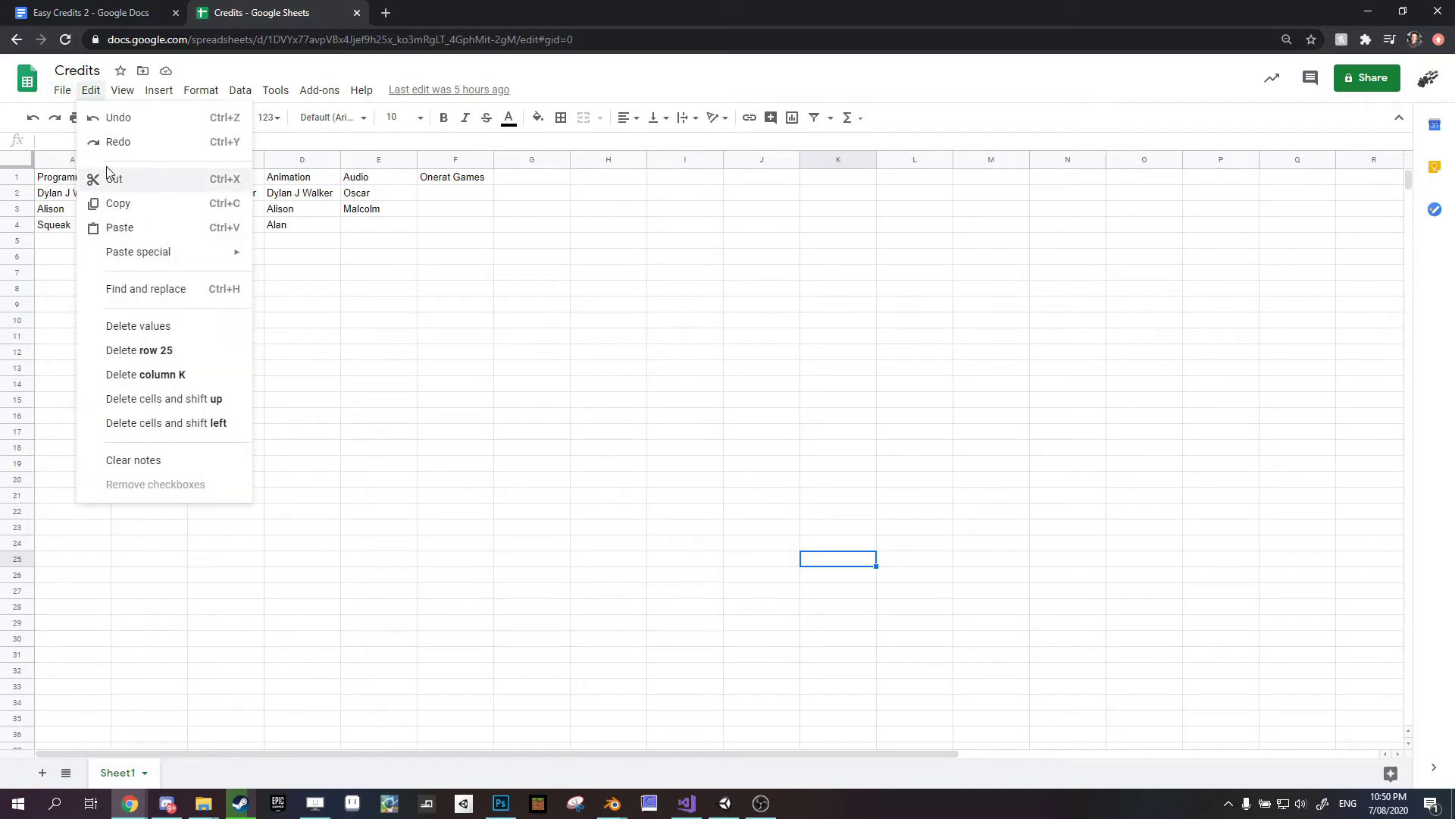
click(57, 95)
mouse_move(138, 271)
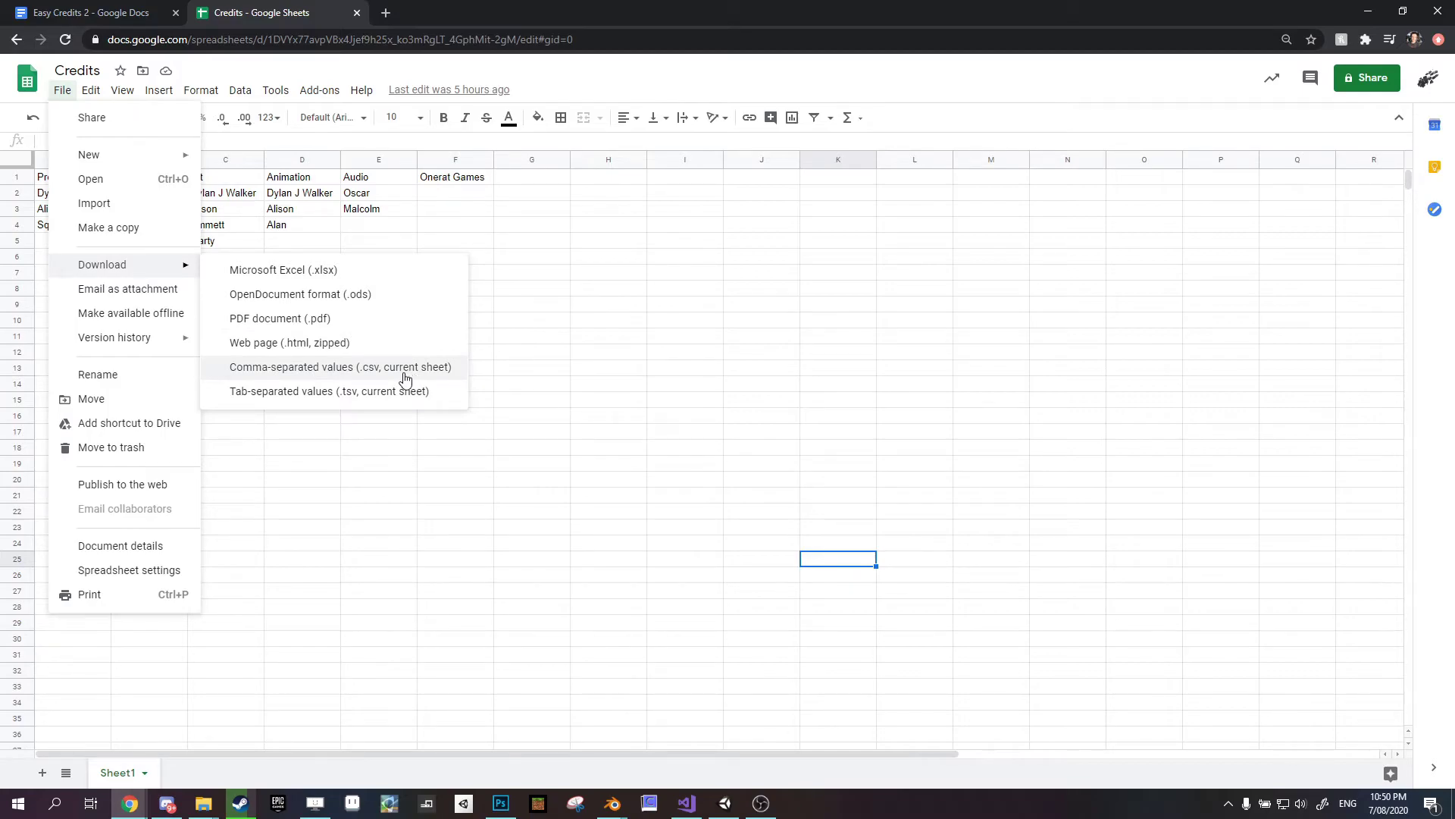
click(658, 419)
click(84, 70)
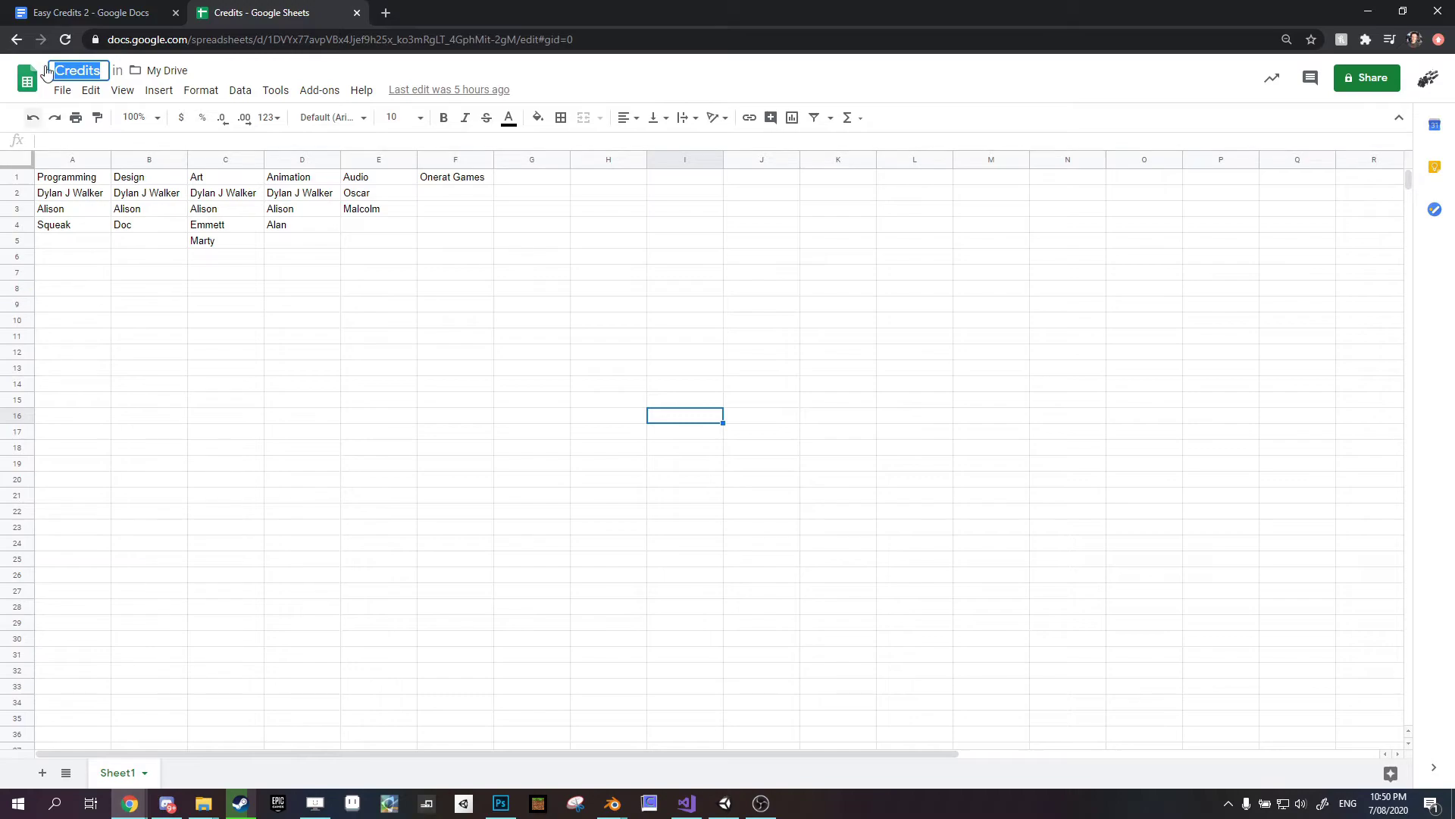
click(725, 803)
- Open Easy Credits 2 > Resources and inspect the imported Credits file's comma-separated contents
click(229, 156)
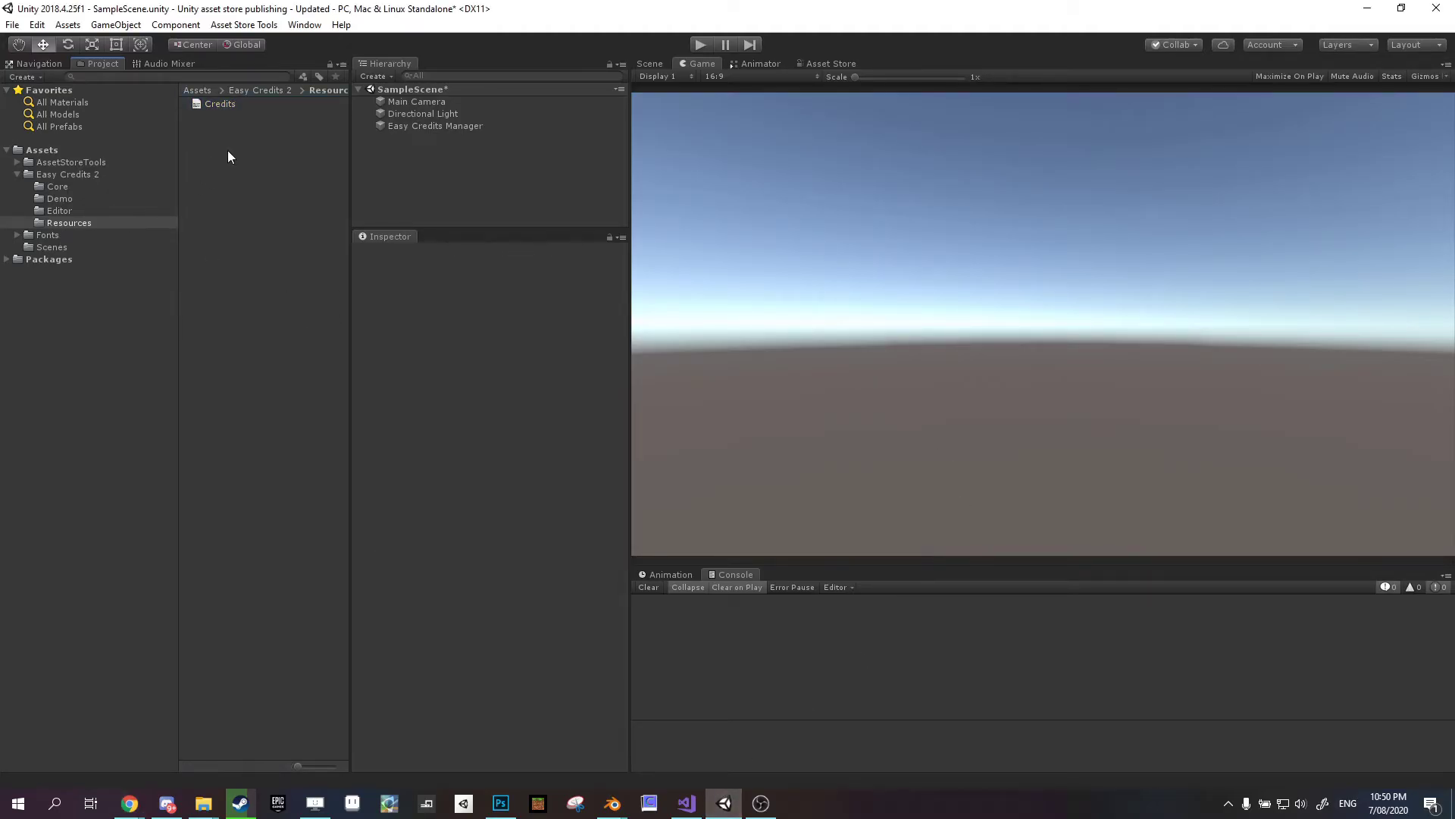
click(75, 175)
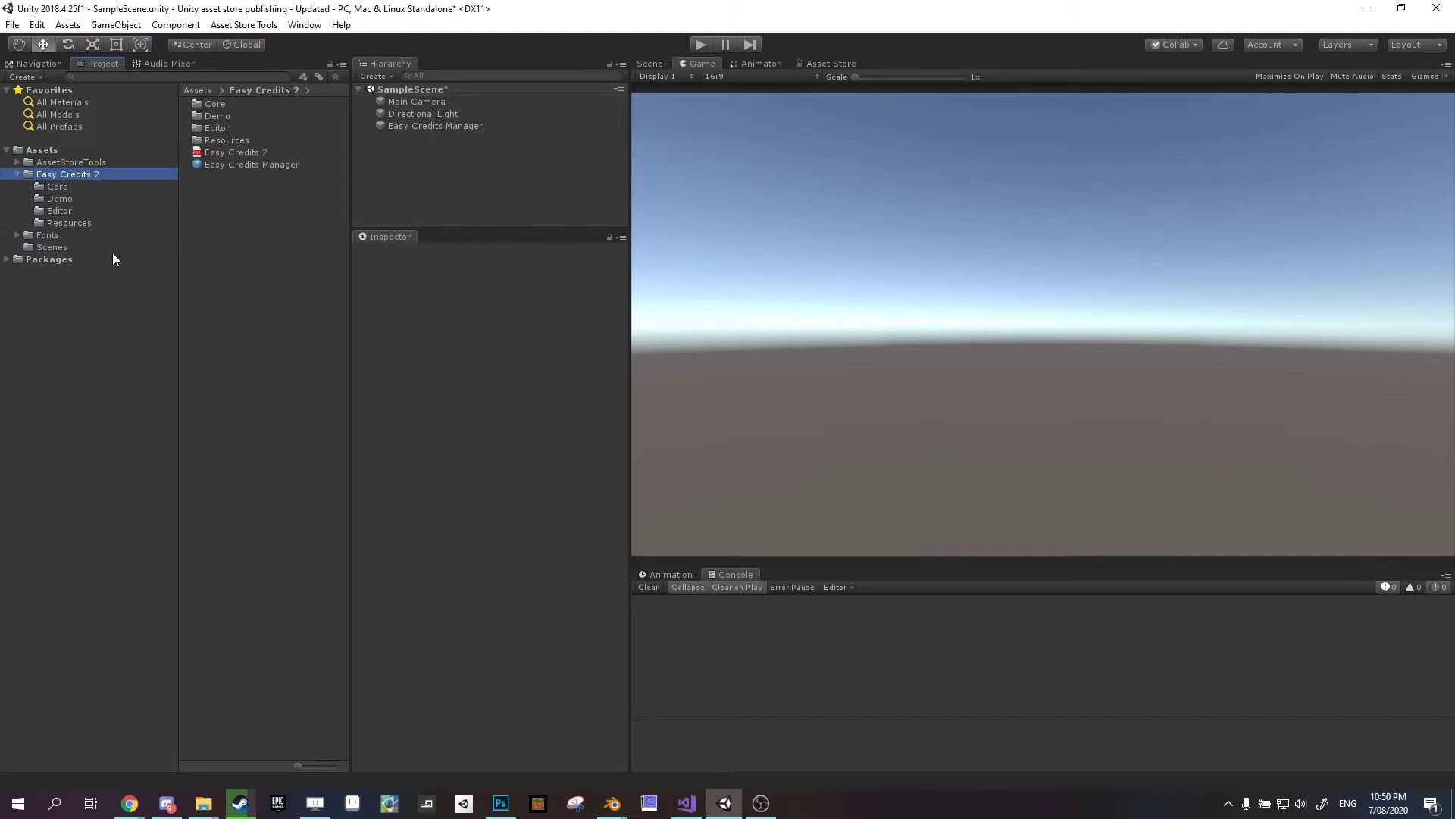
click(78, 224)
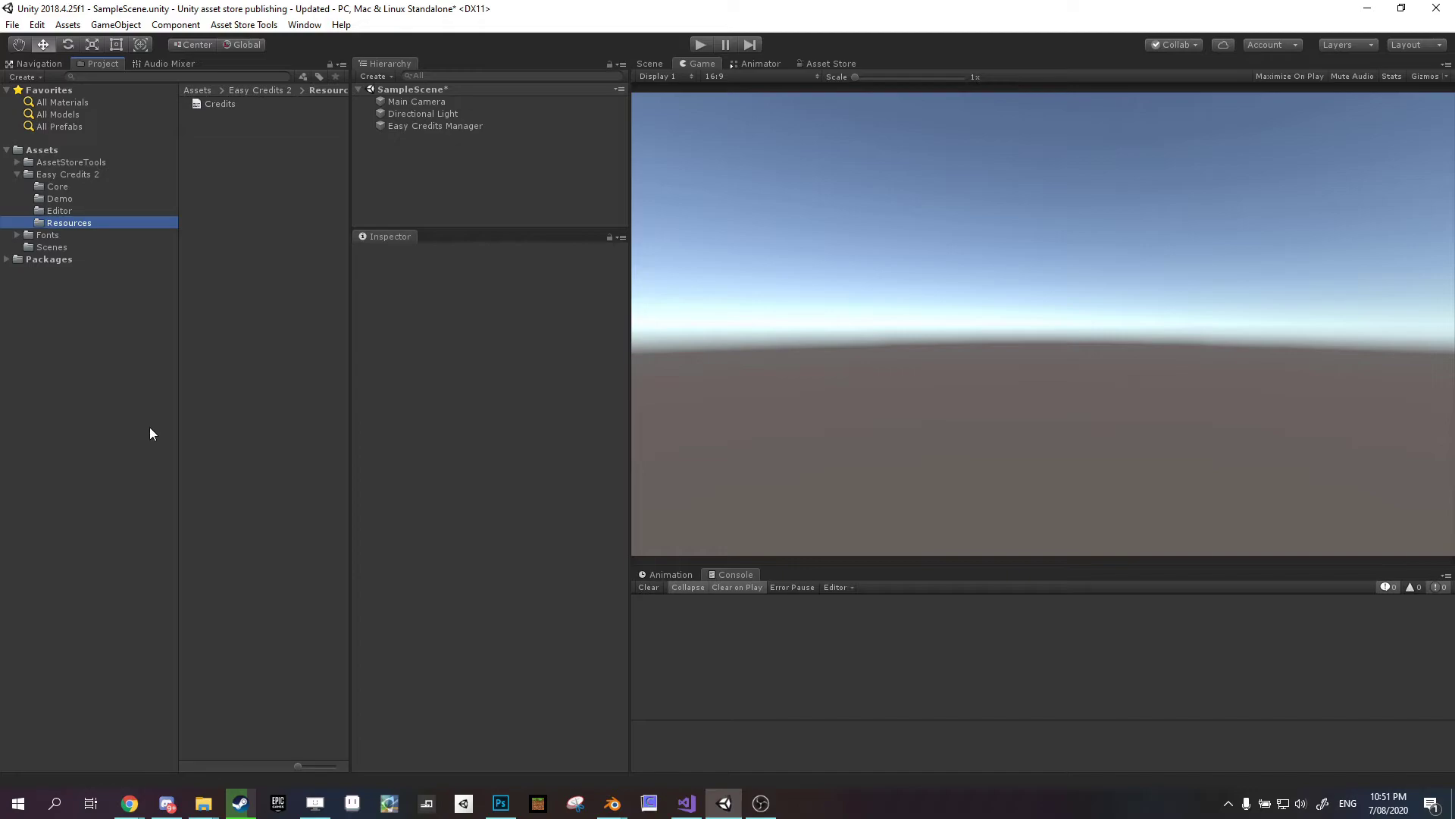
click(199, 105)
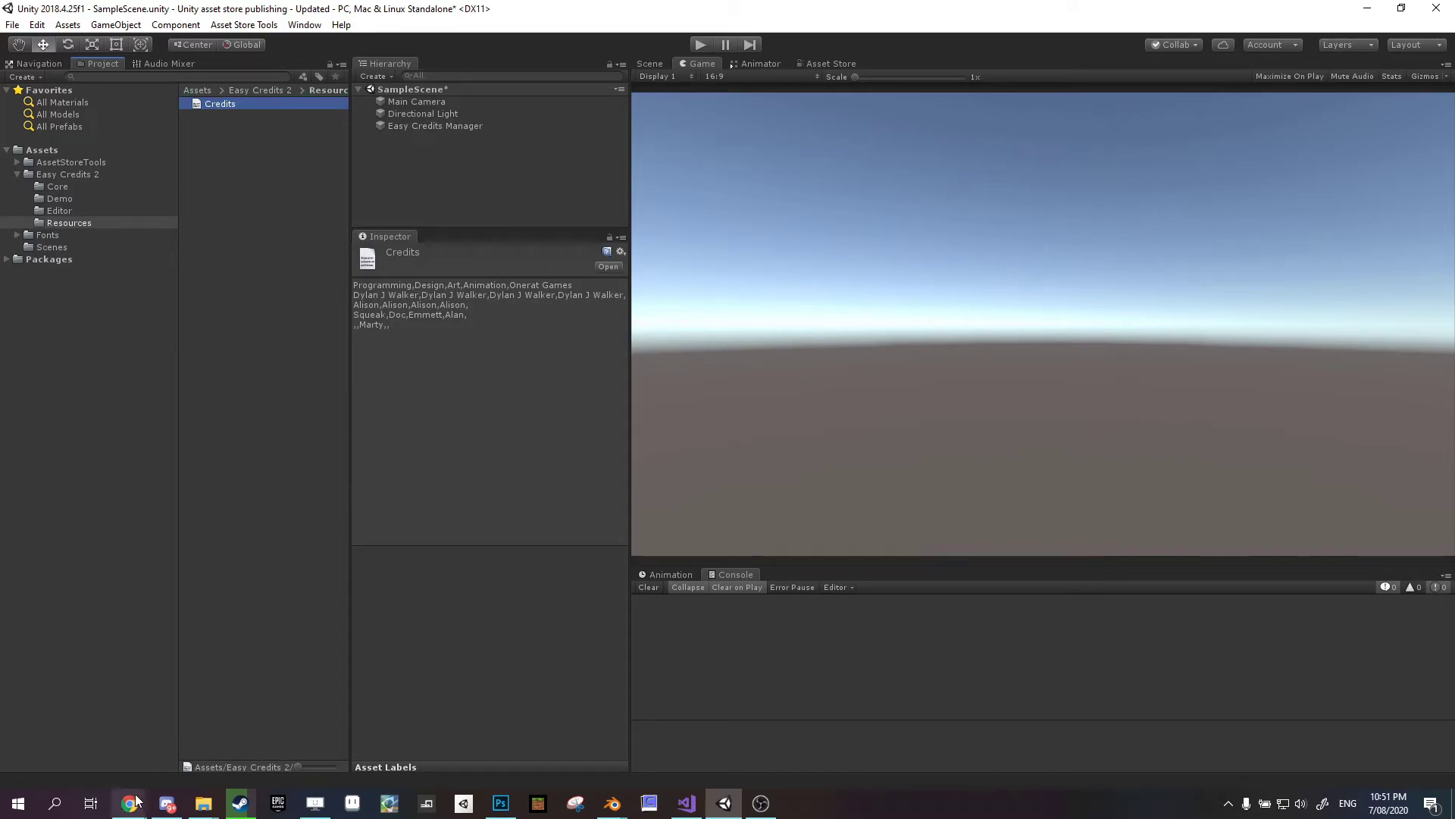
- Compare against the Credits spreadsheet in Chrome, then return to Unity
mouse_move(138, 800)
click(394, 742)
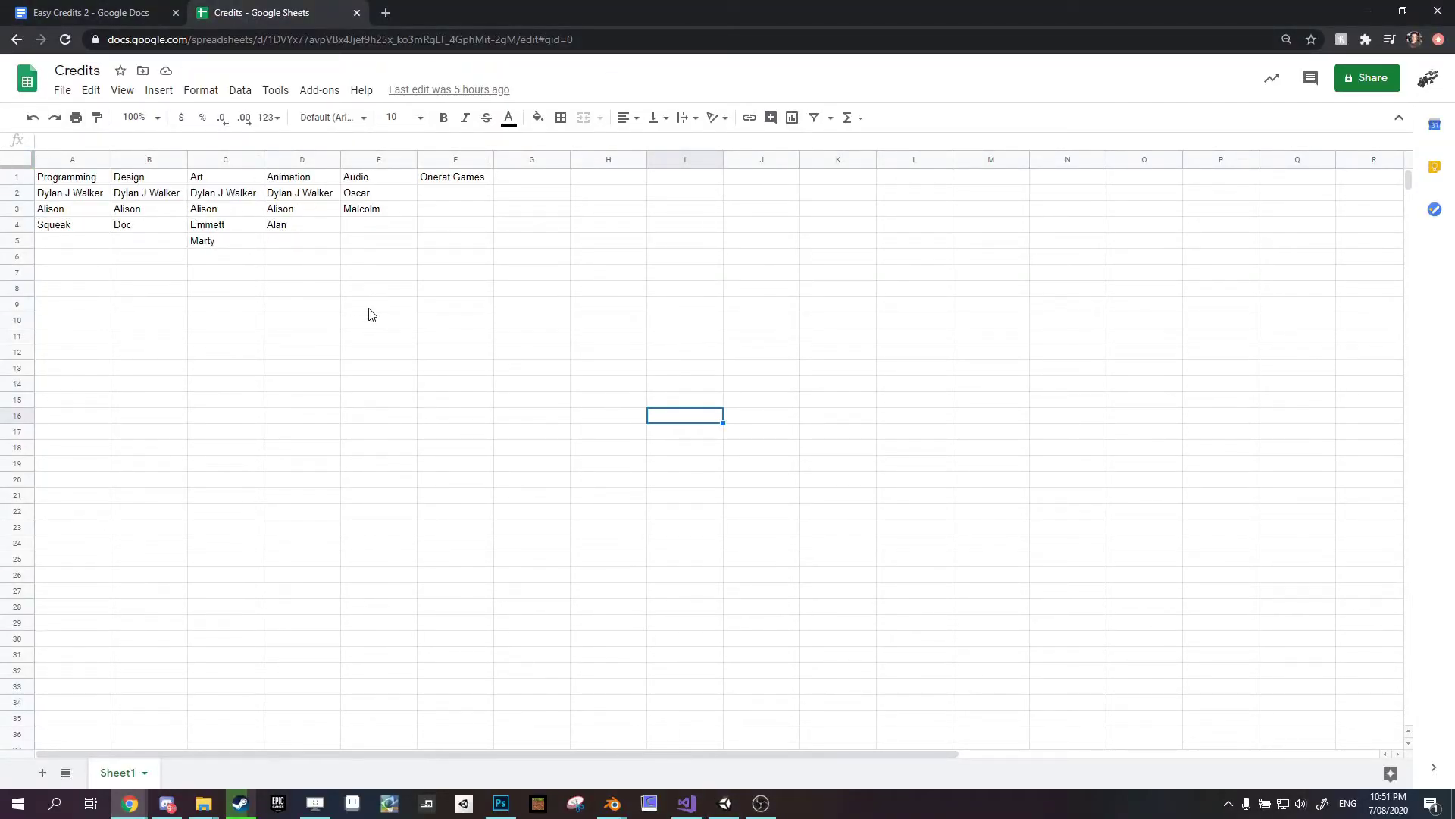
click(726, 804)
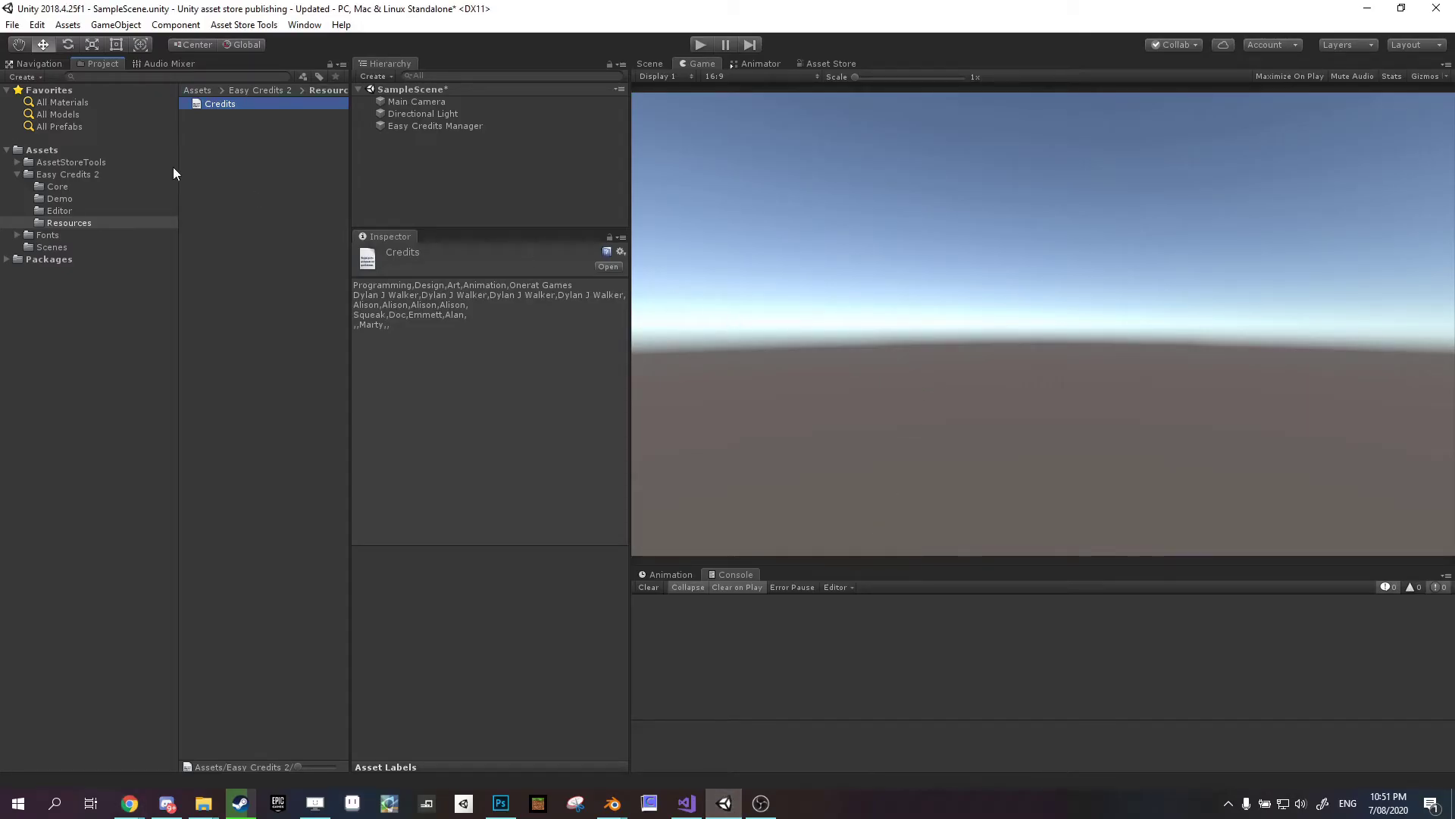
click(426, 126)
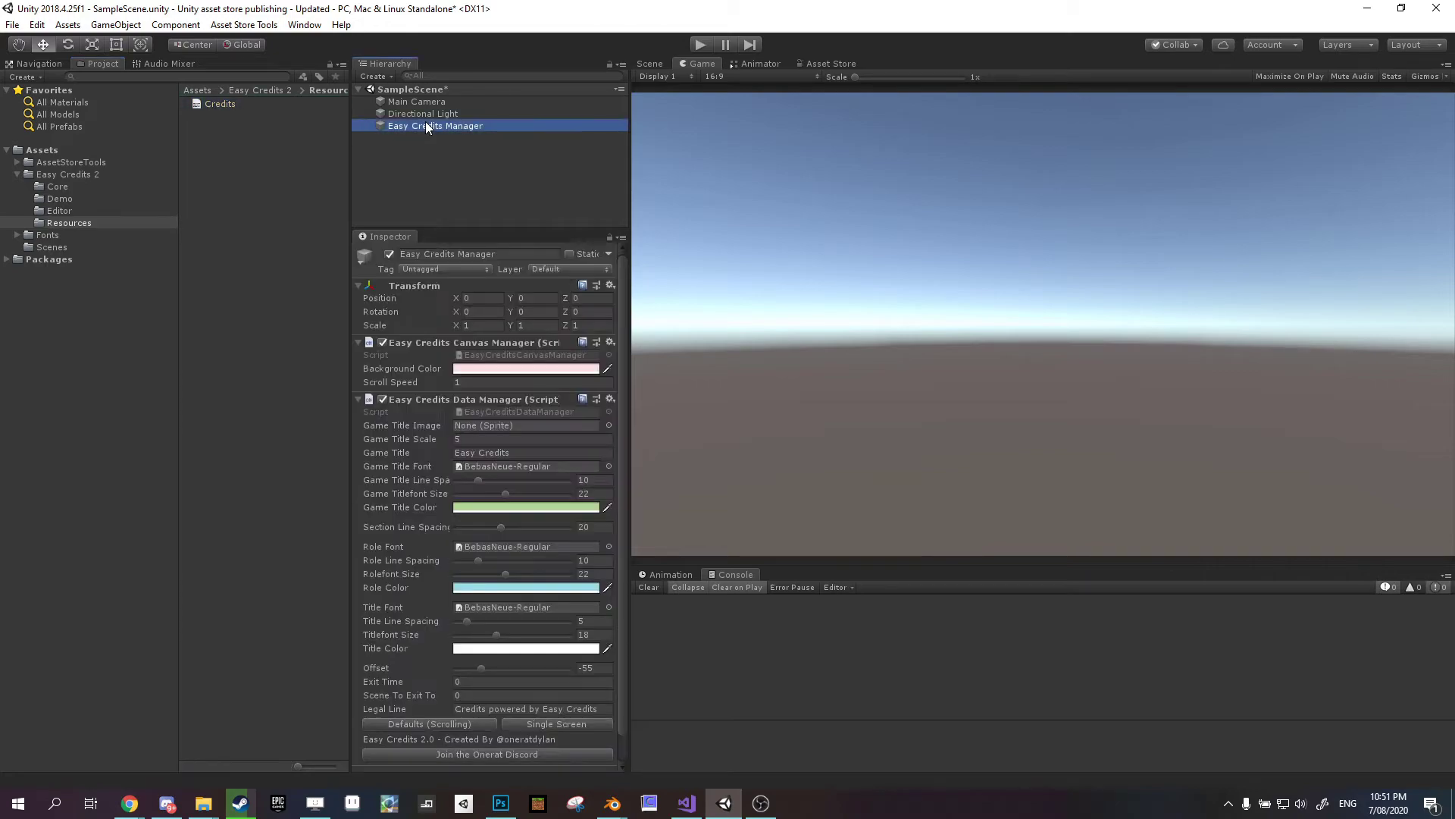
scroll(424, 679, down, 1)
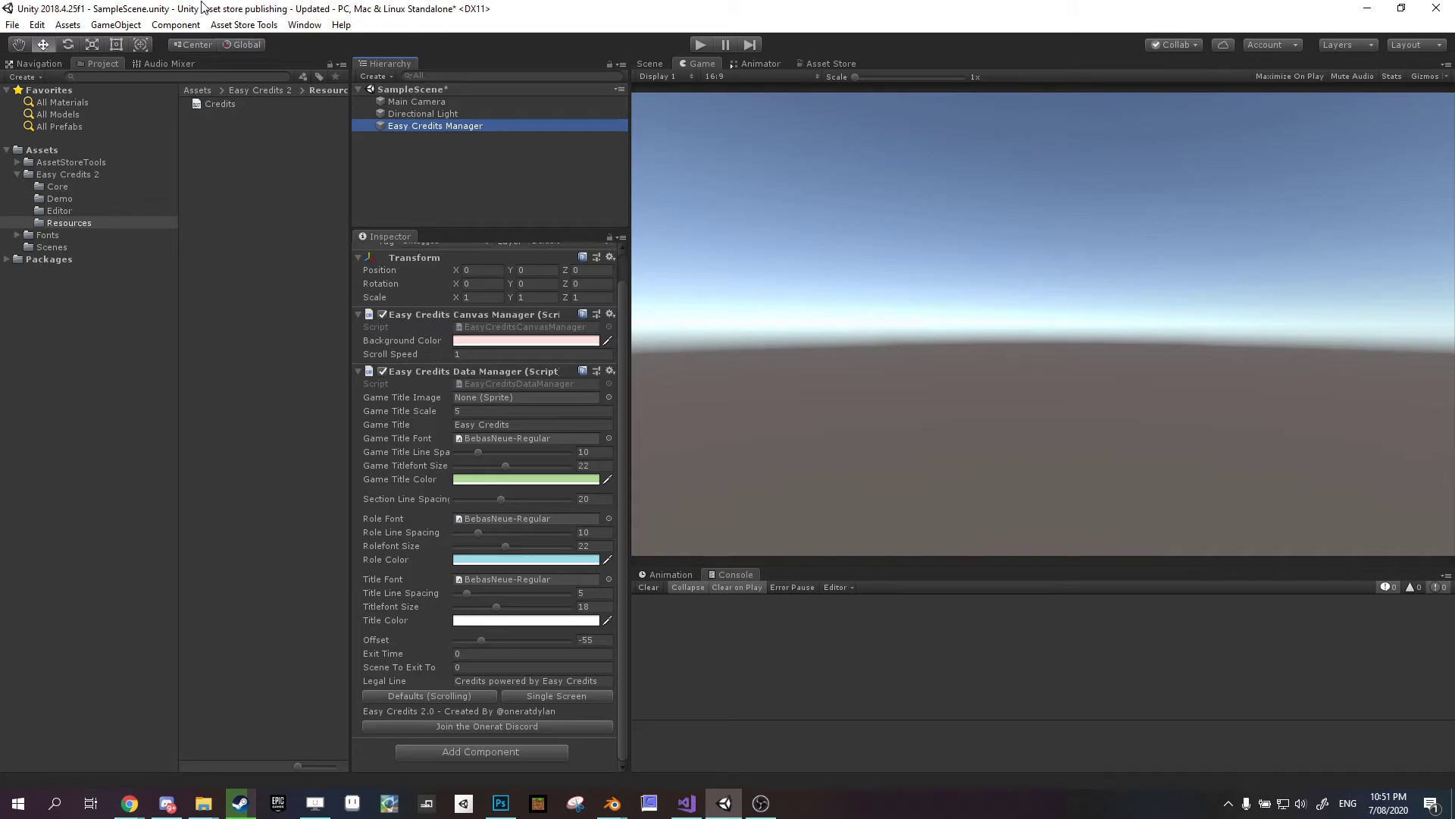
scroll(533, 448, up, 1)
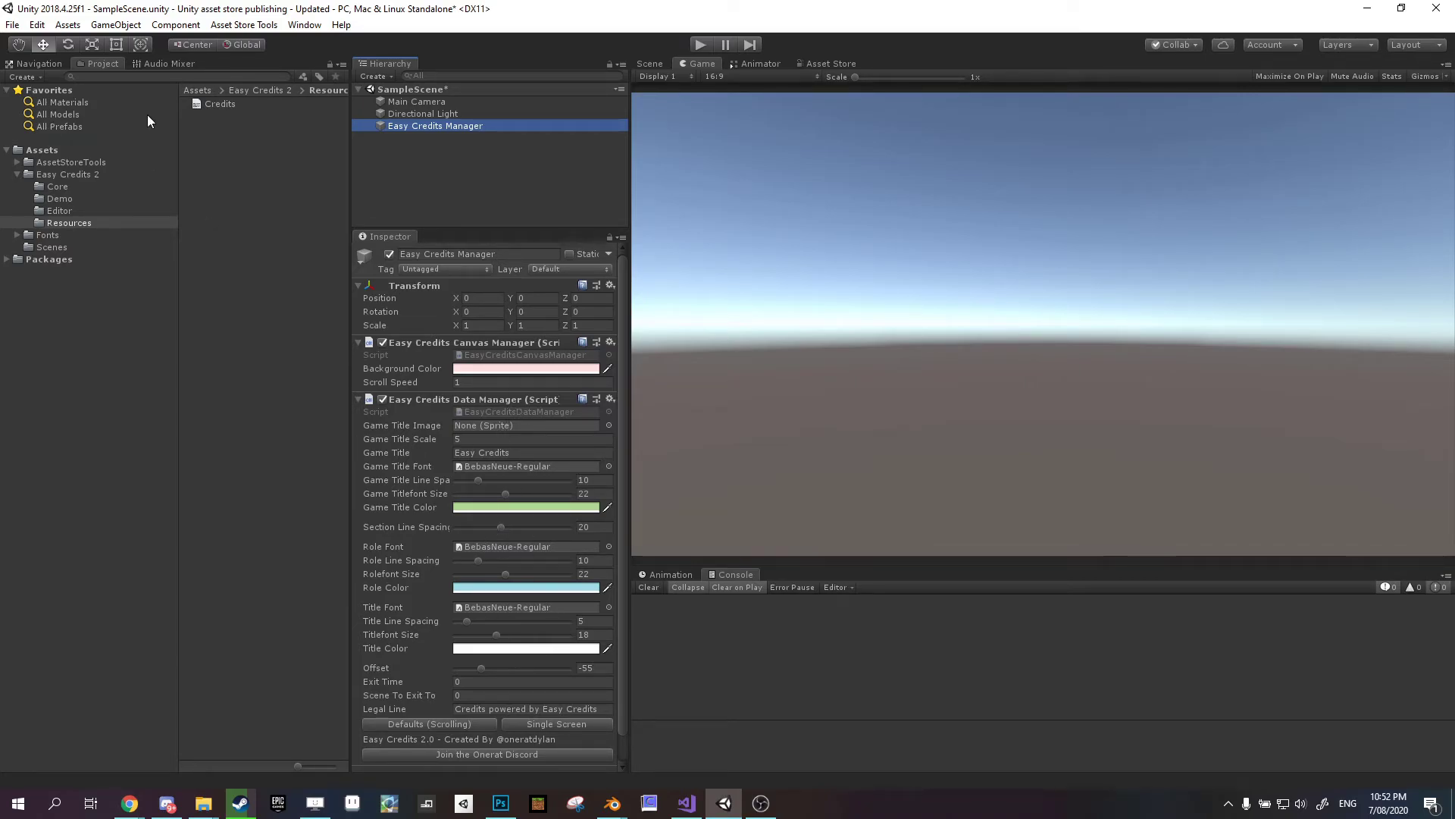
click(211, 104)
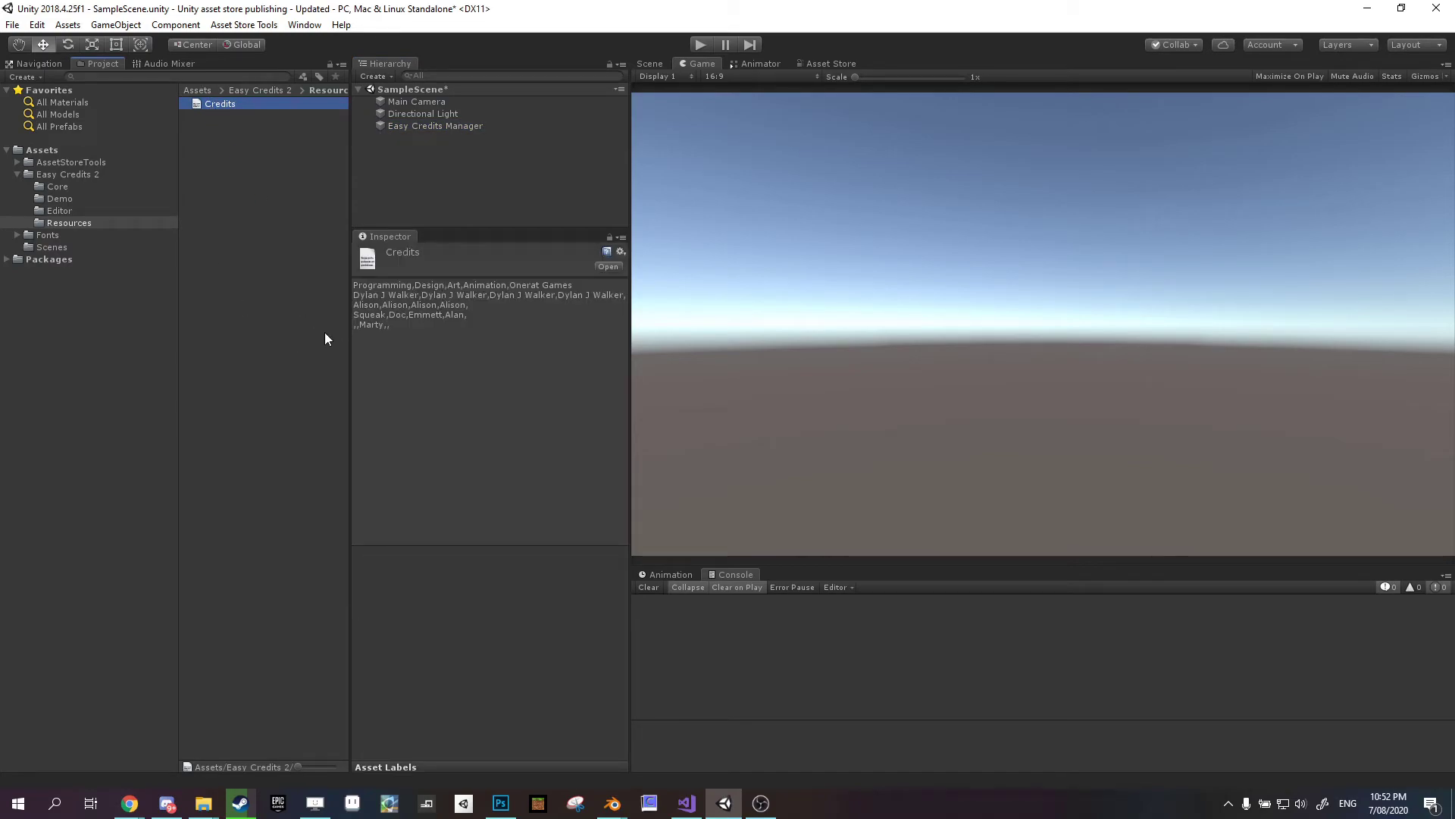
click(443, 129)
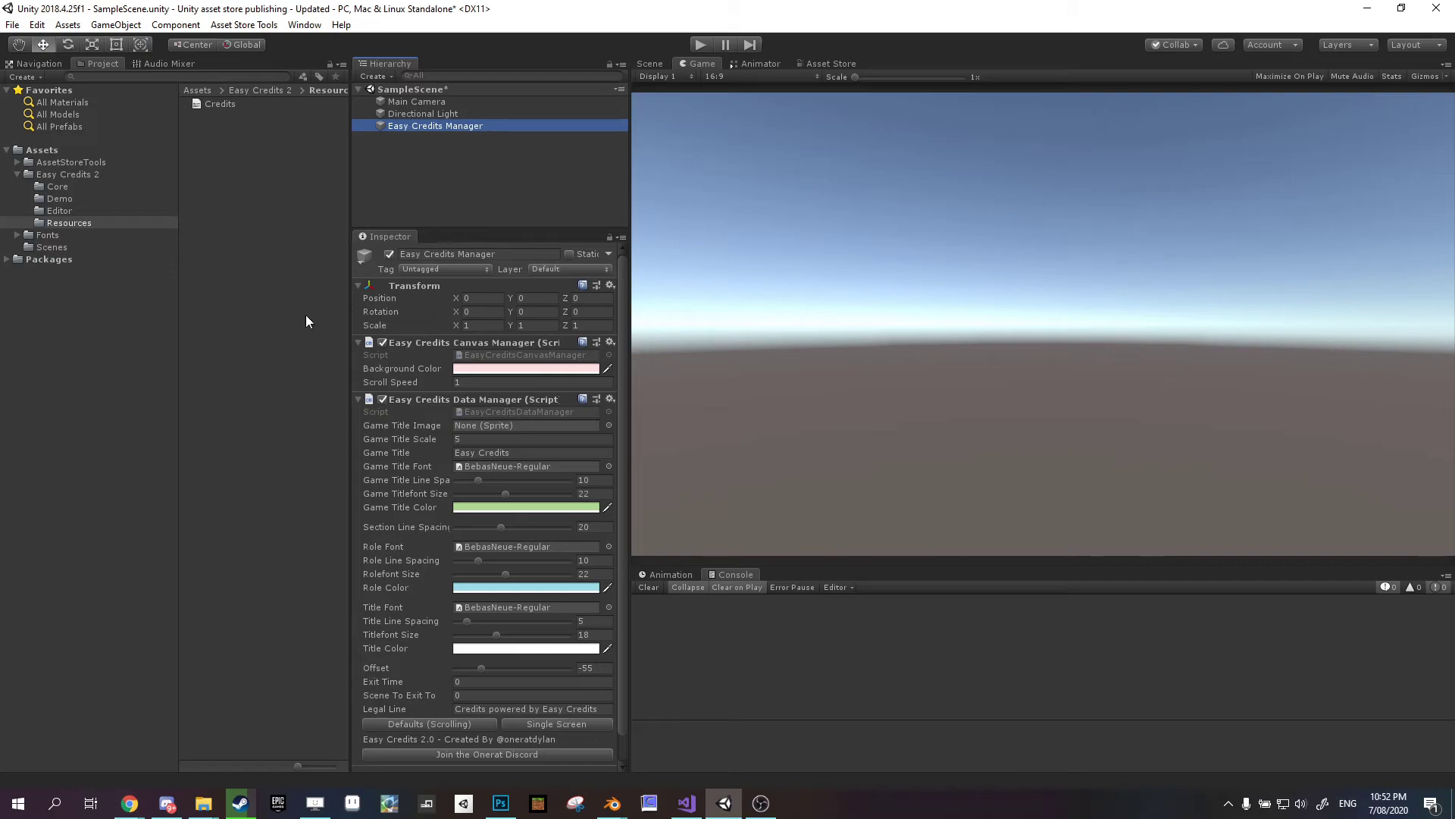
click(210, 105)
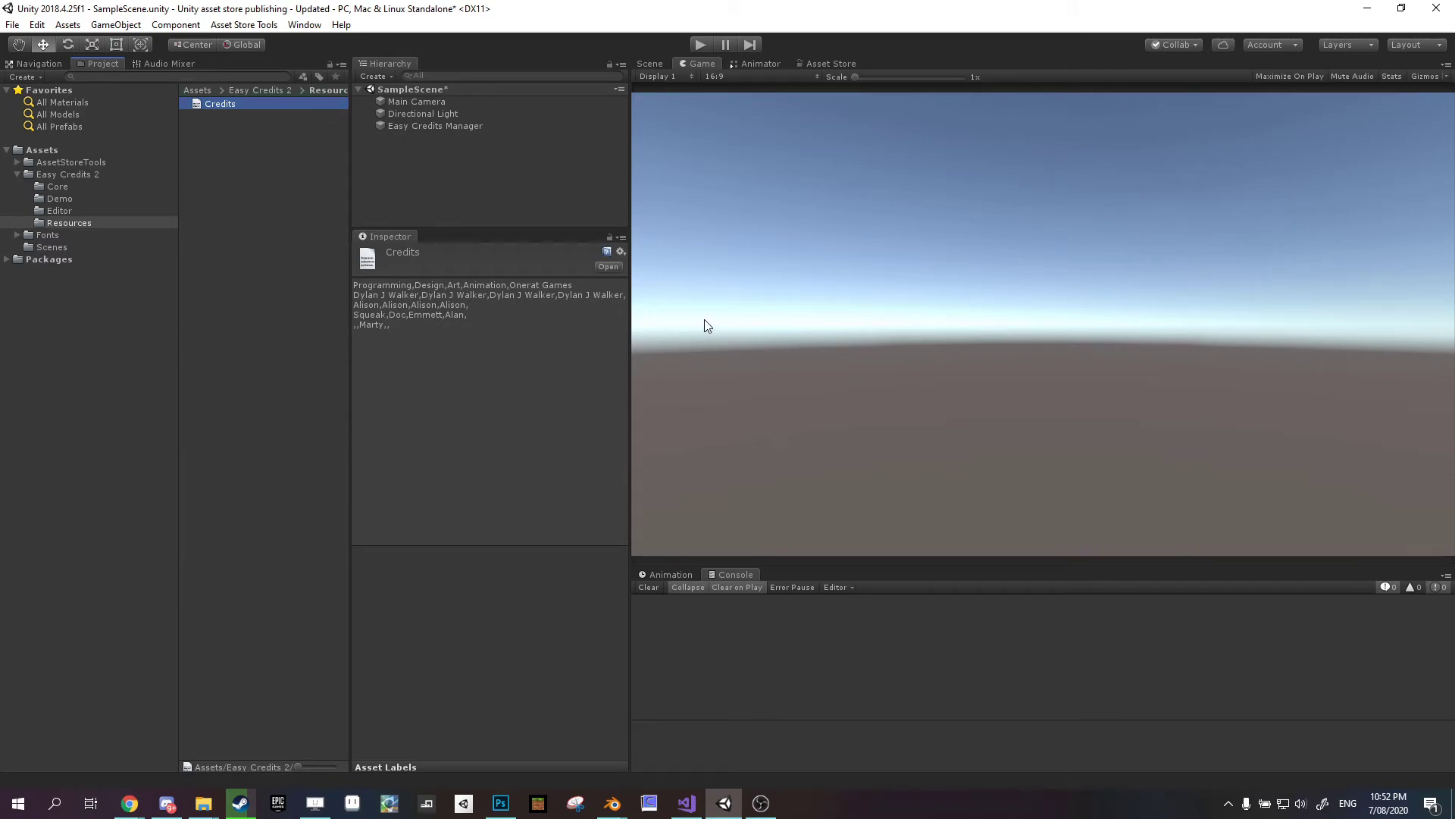
click(499, 127)
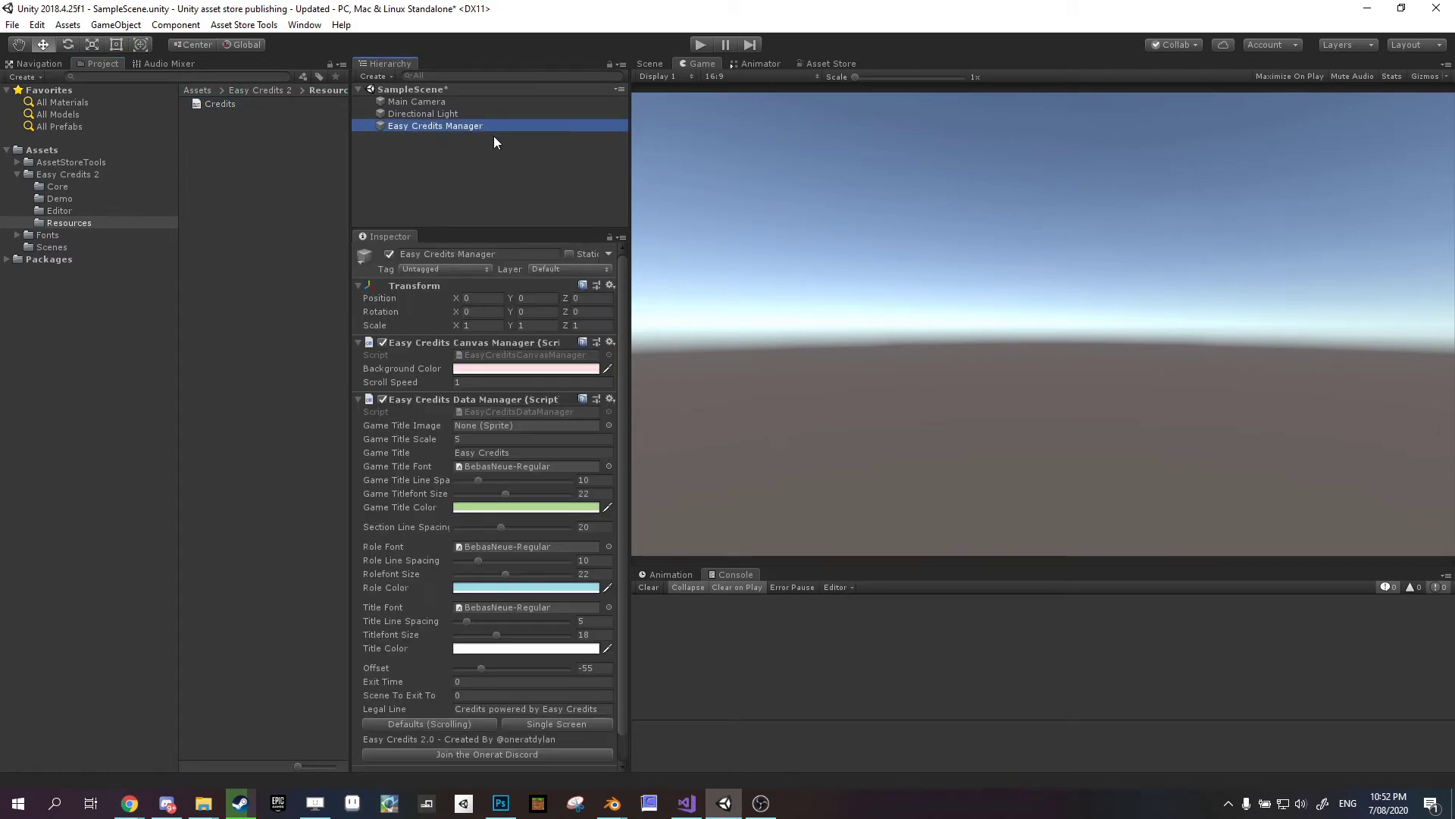
scroll(591, 467, down, 1)
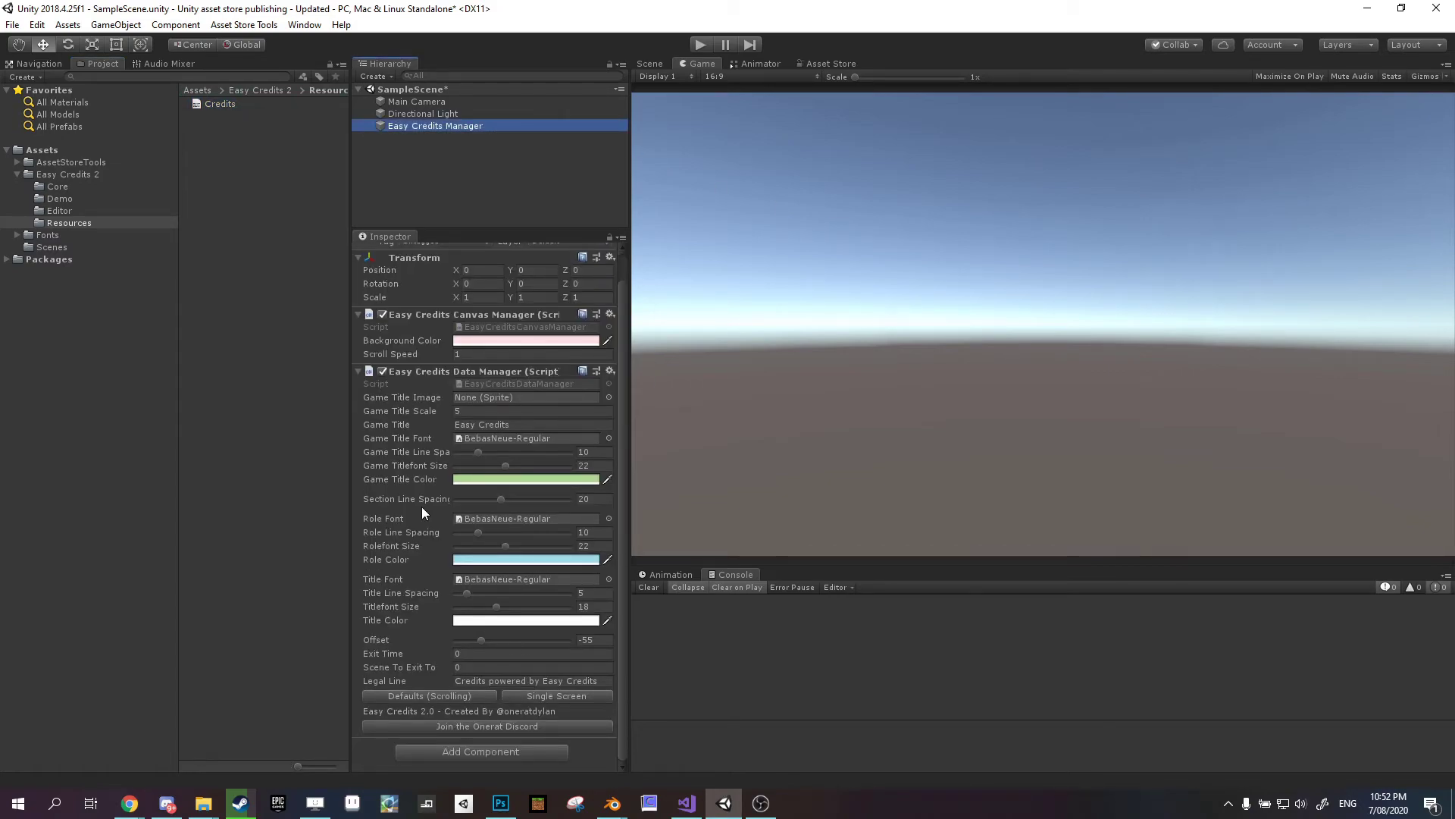
click(472, 667)
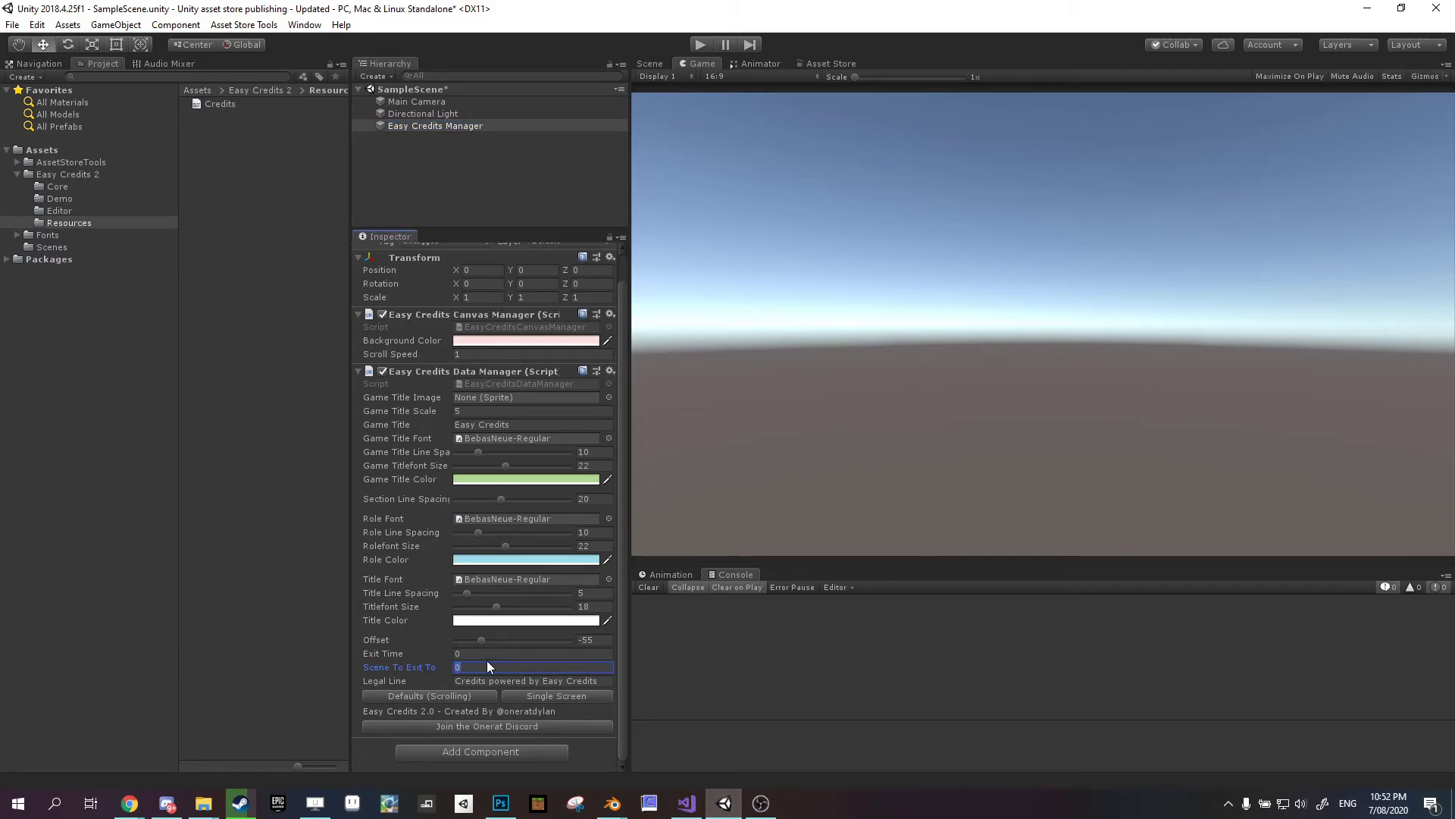
- Add Scenes/SampleScene as scene 0 in Build Settings via Add Open Scenes, then close the window
click(13, 25)
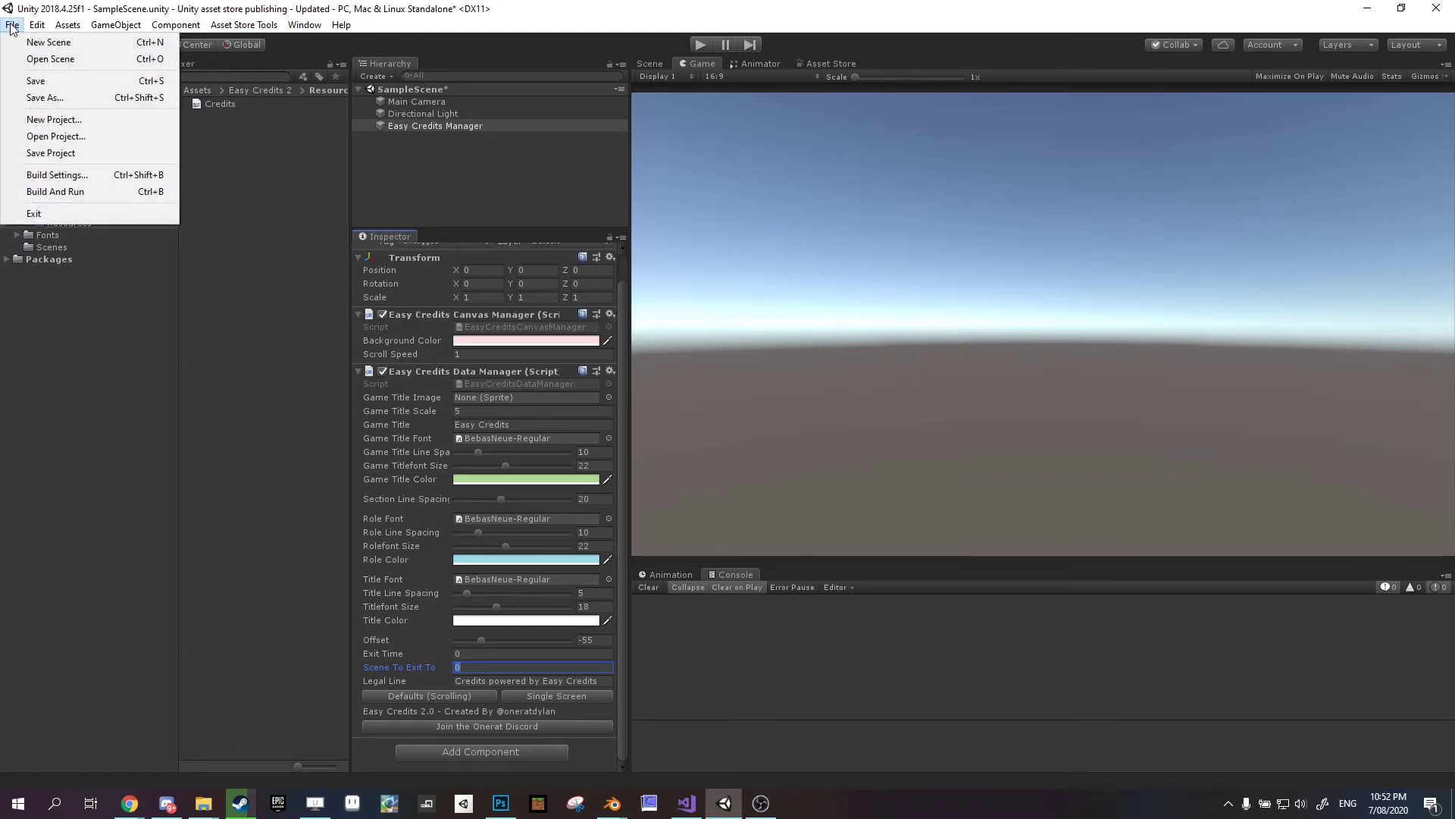
click(59, 176)
drag(422, 119, 785, 91)
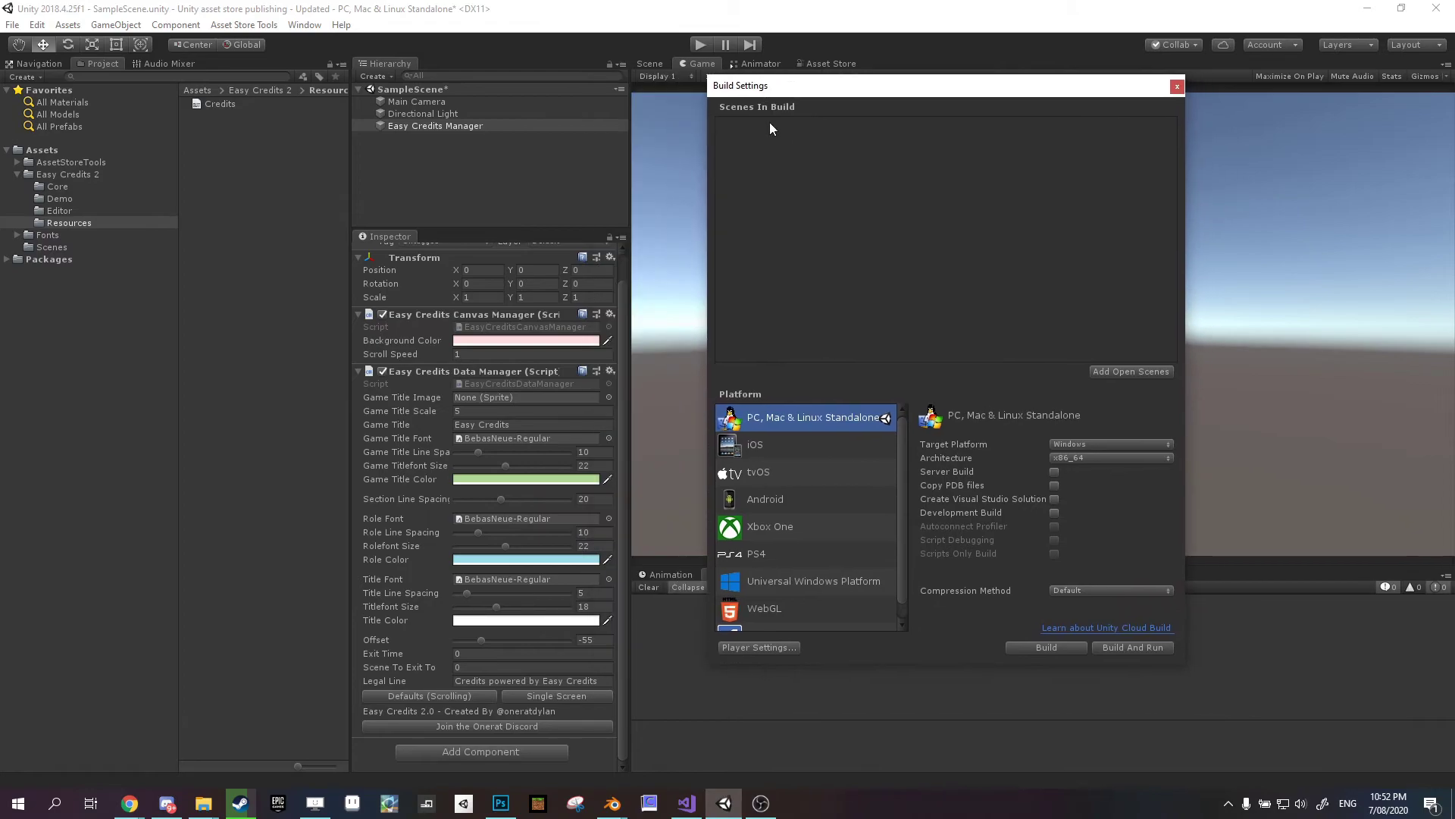
click(1158, 371)
click(793, 124)
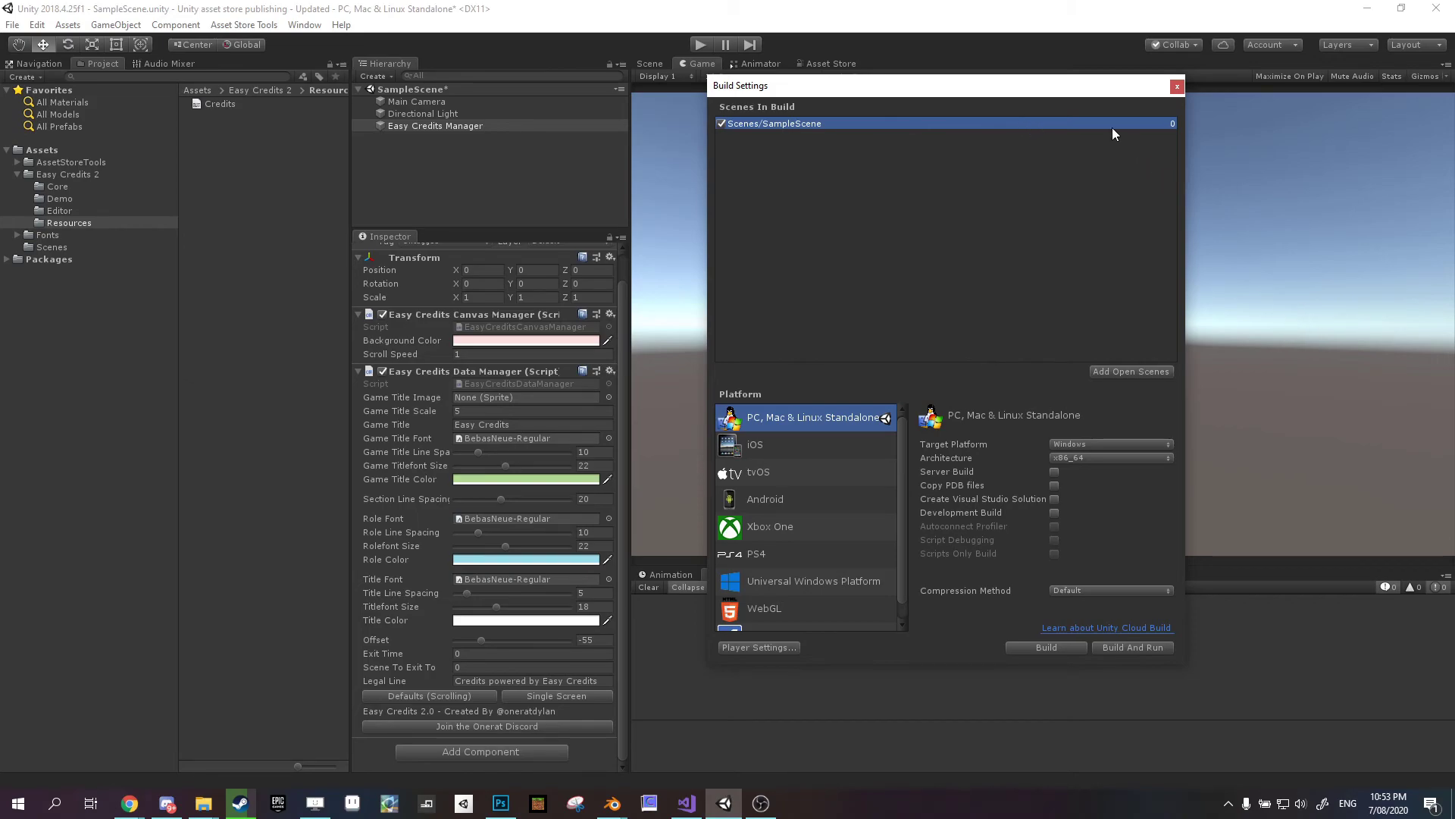
click(1177, 86)
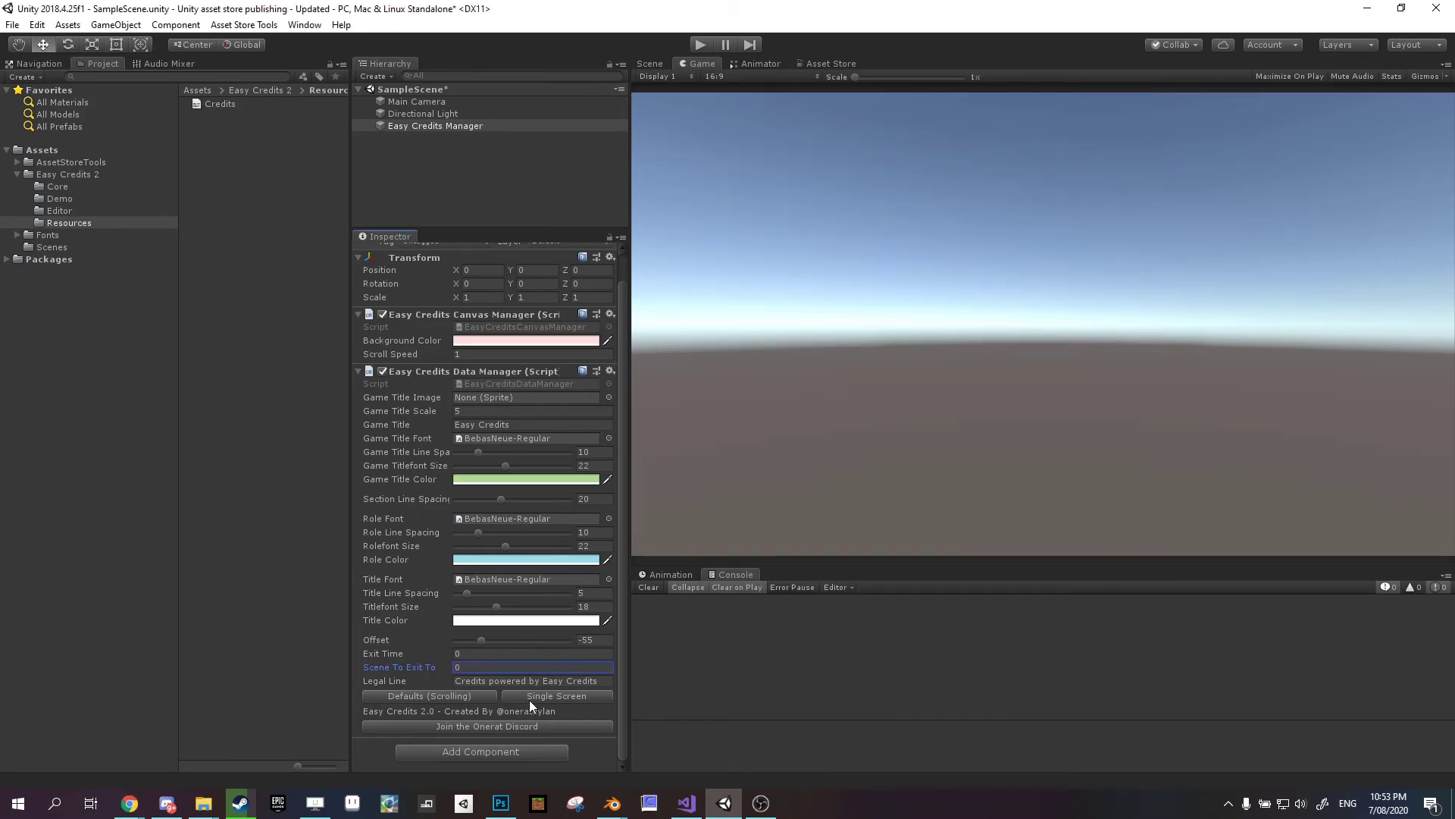
- Apply the Single Screen preset, then revert to Defaults (Scrolling): Exit Time 0, Offset -55
click(549, 696)
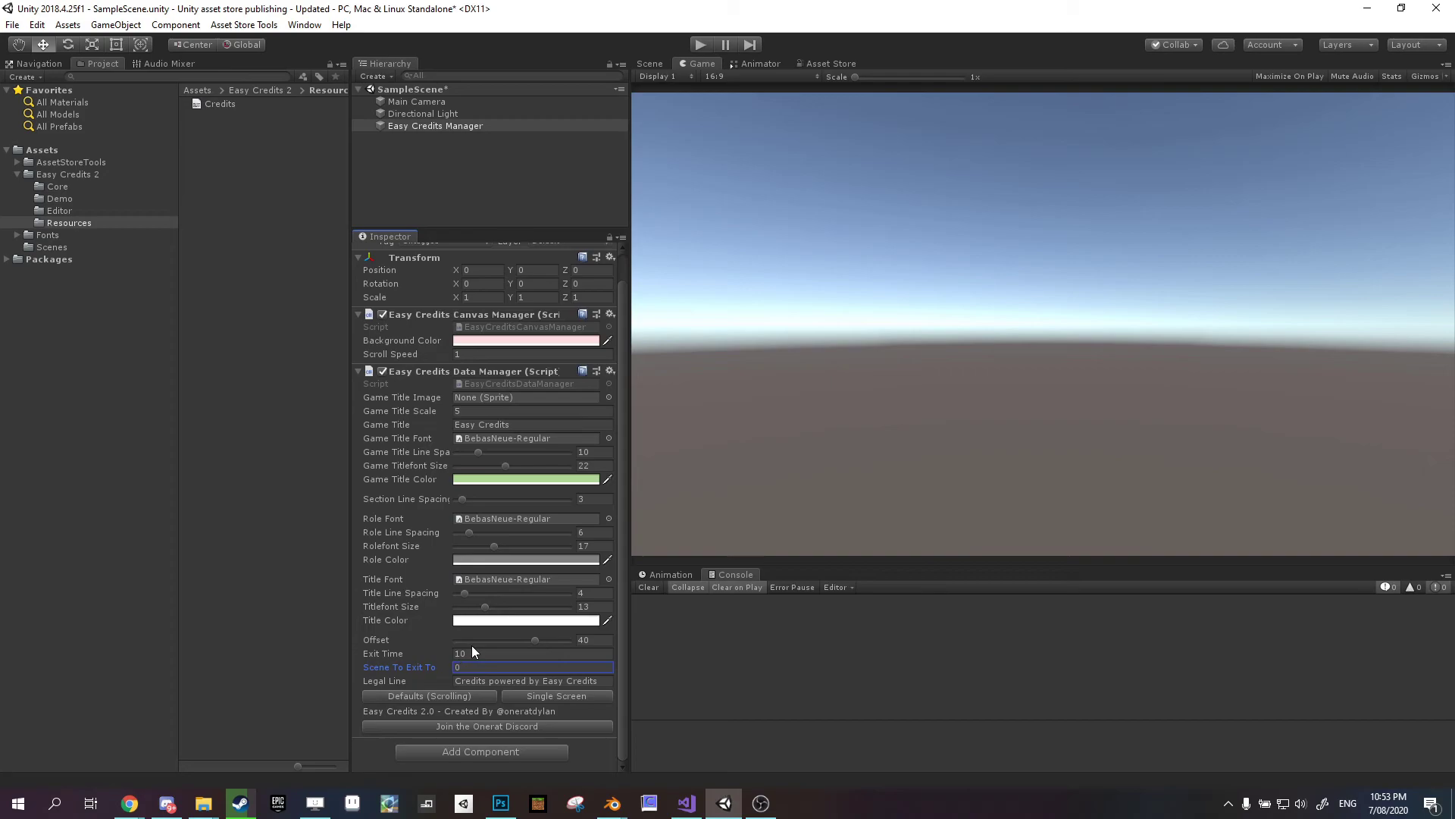
click(458, 695)
click(467, 655)
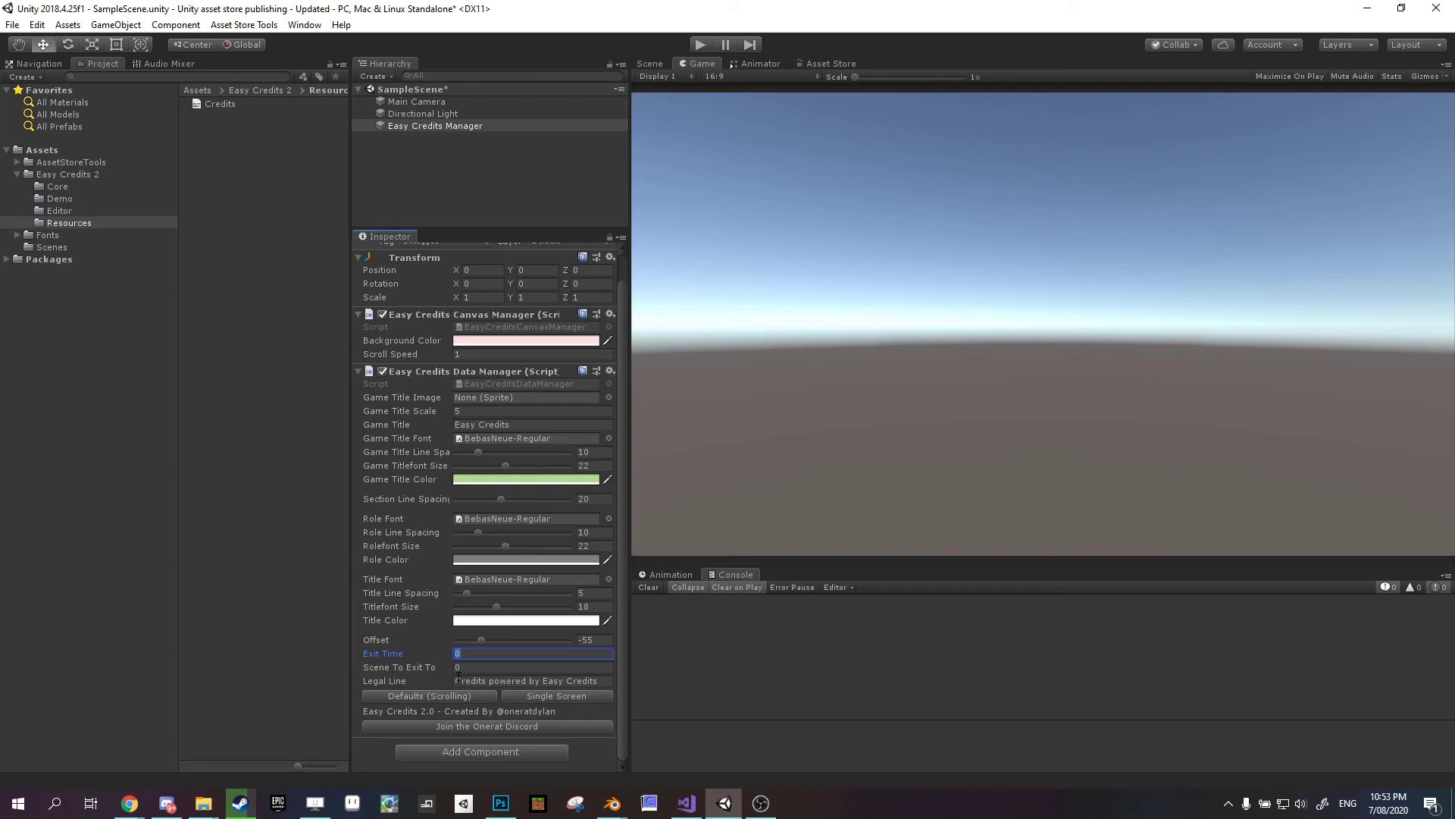
scroll(477, 576, up, 2)
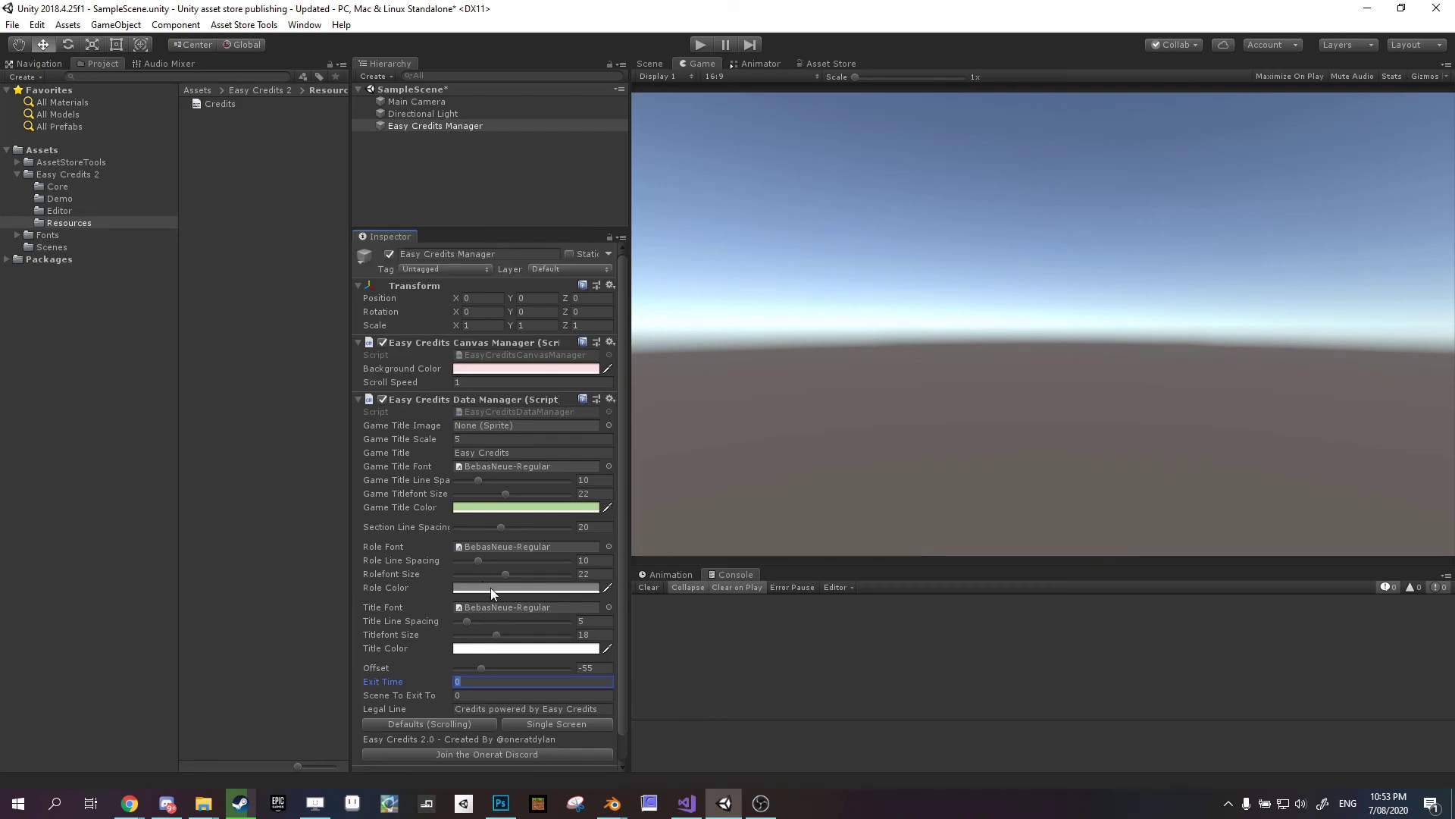
scroll(501, 590, down, 2)
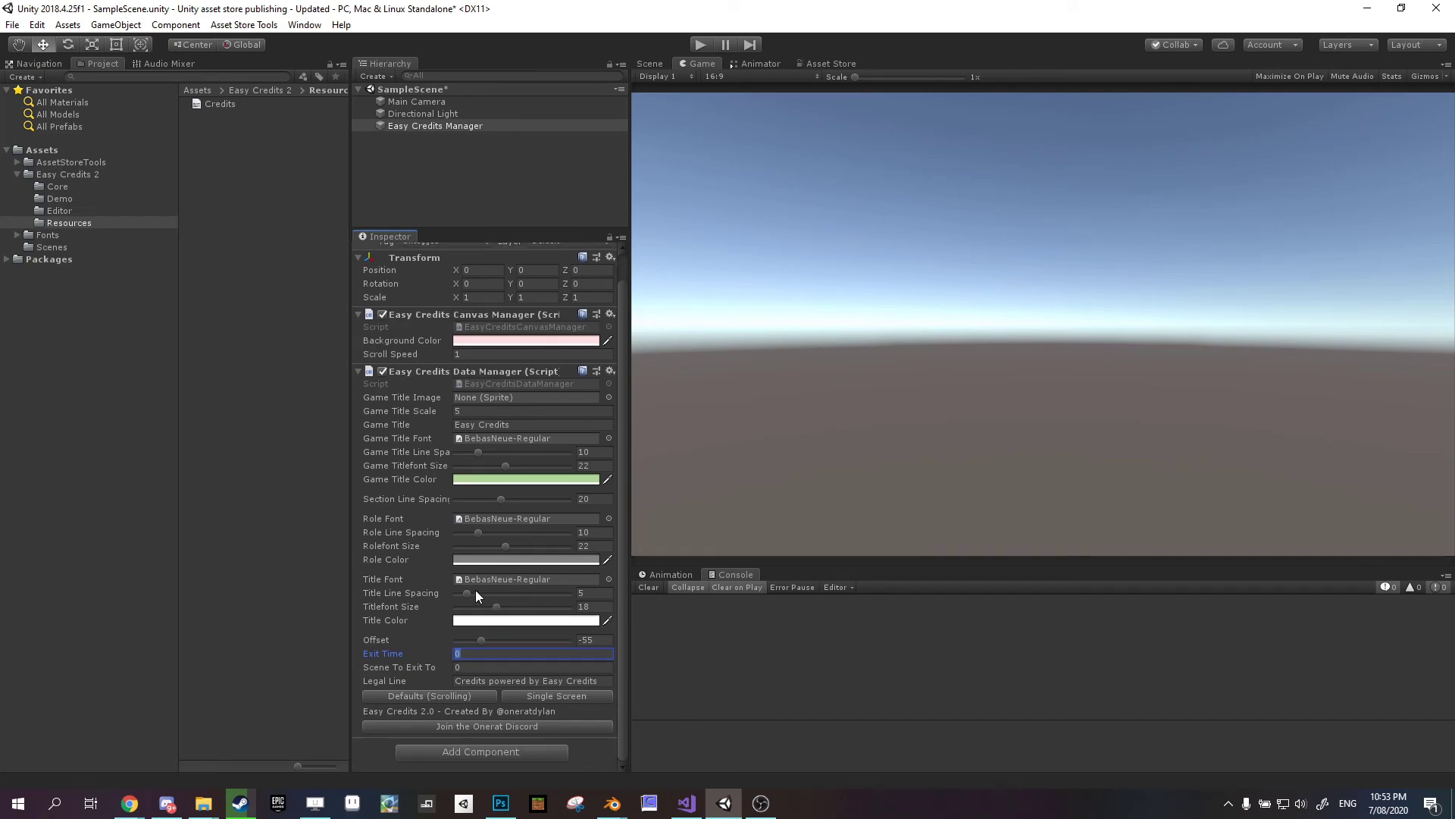
scroll(475, 595, up, 2)
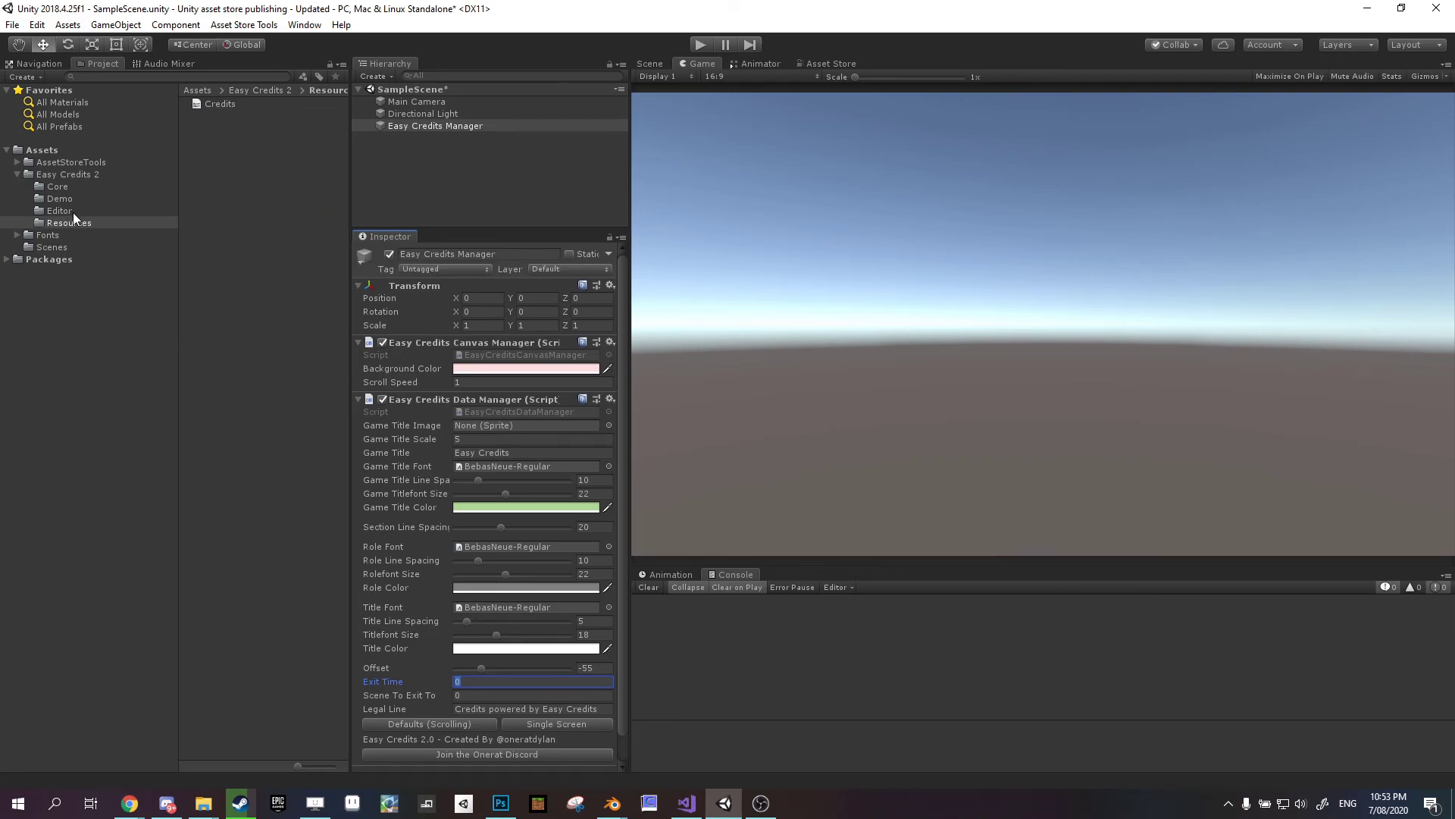
- Open the Demo scene from Easy Credits 2/Demo, discarding unsaved SampleScene changes
click(52, 198)
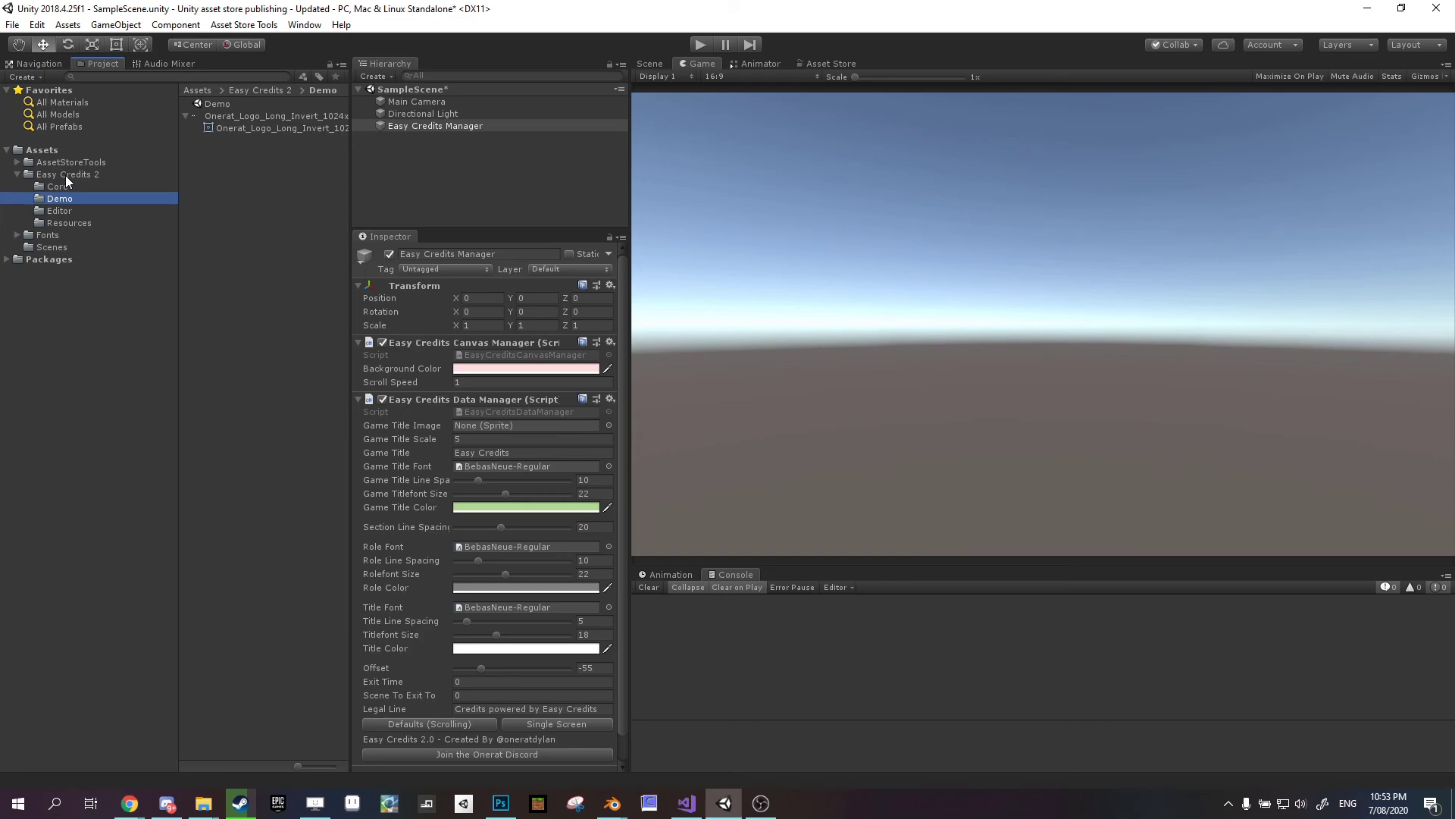
click(212, 107)
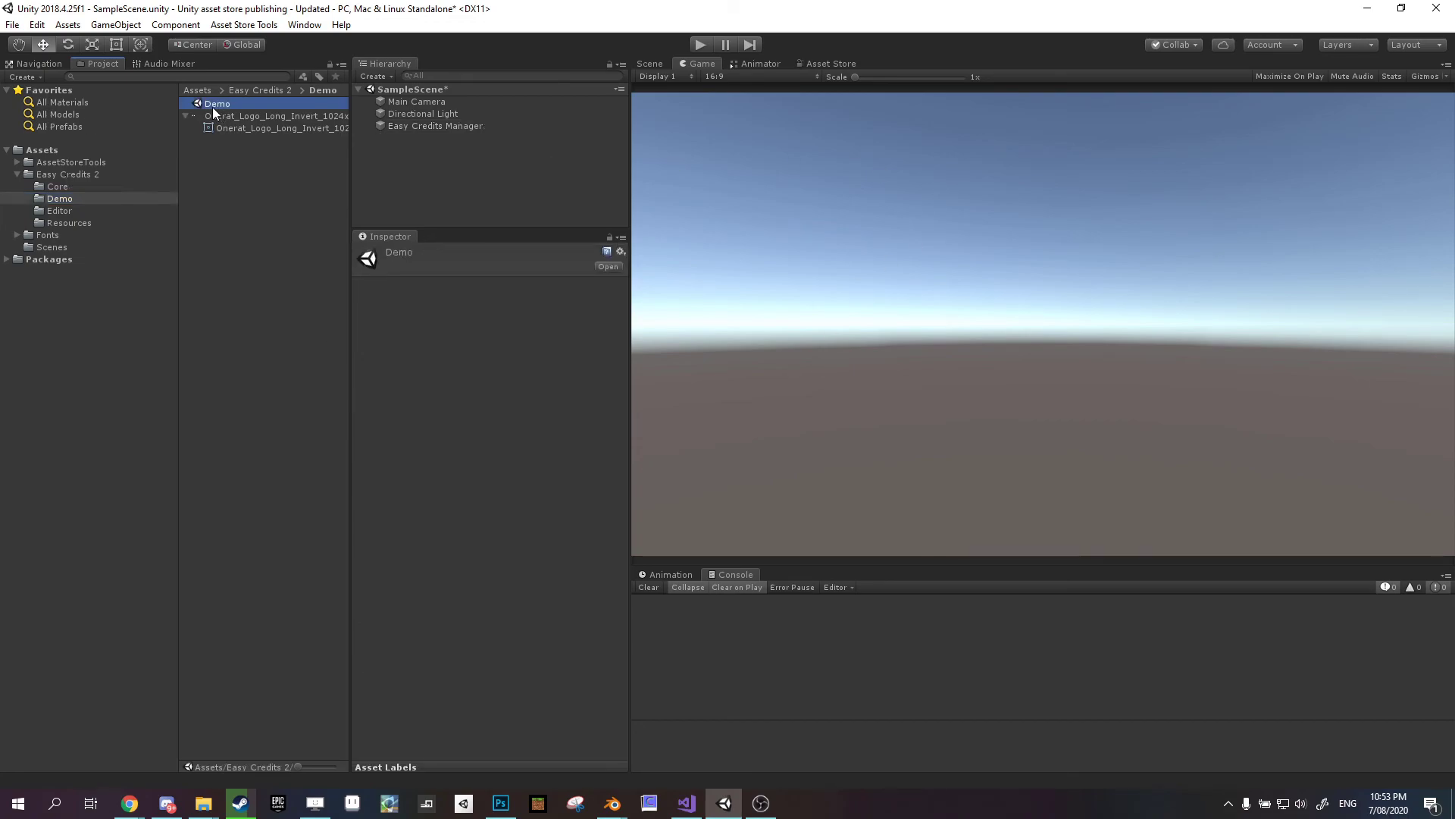
double_click(212, 104)
click(771, 433)
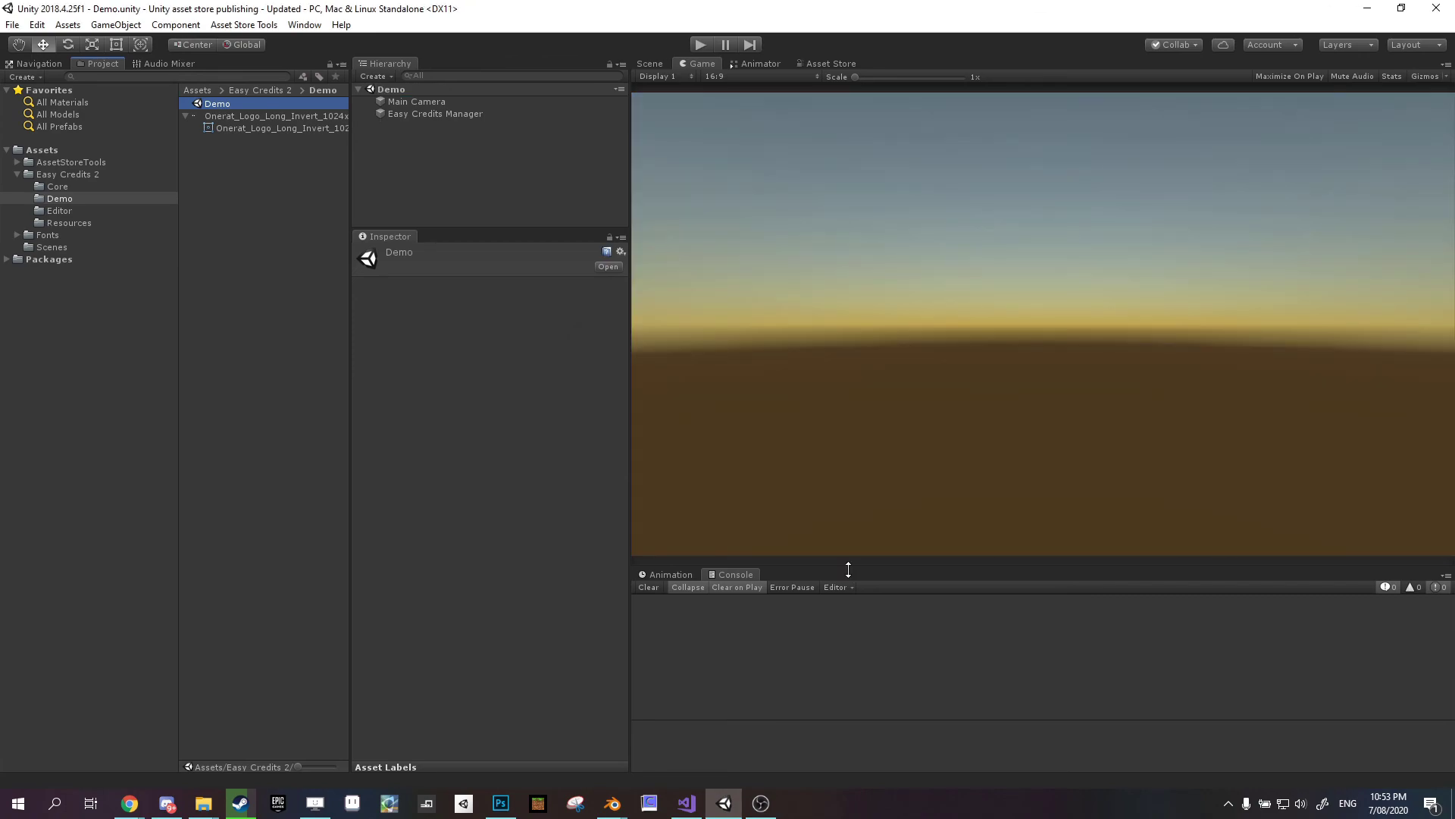
- Inspect the Demo's Easy Credits Manager settings, showing Exit Time 10 and Offset 40
click(439, 115)
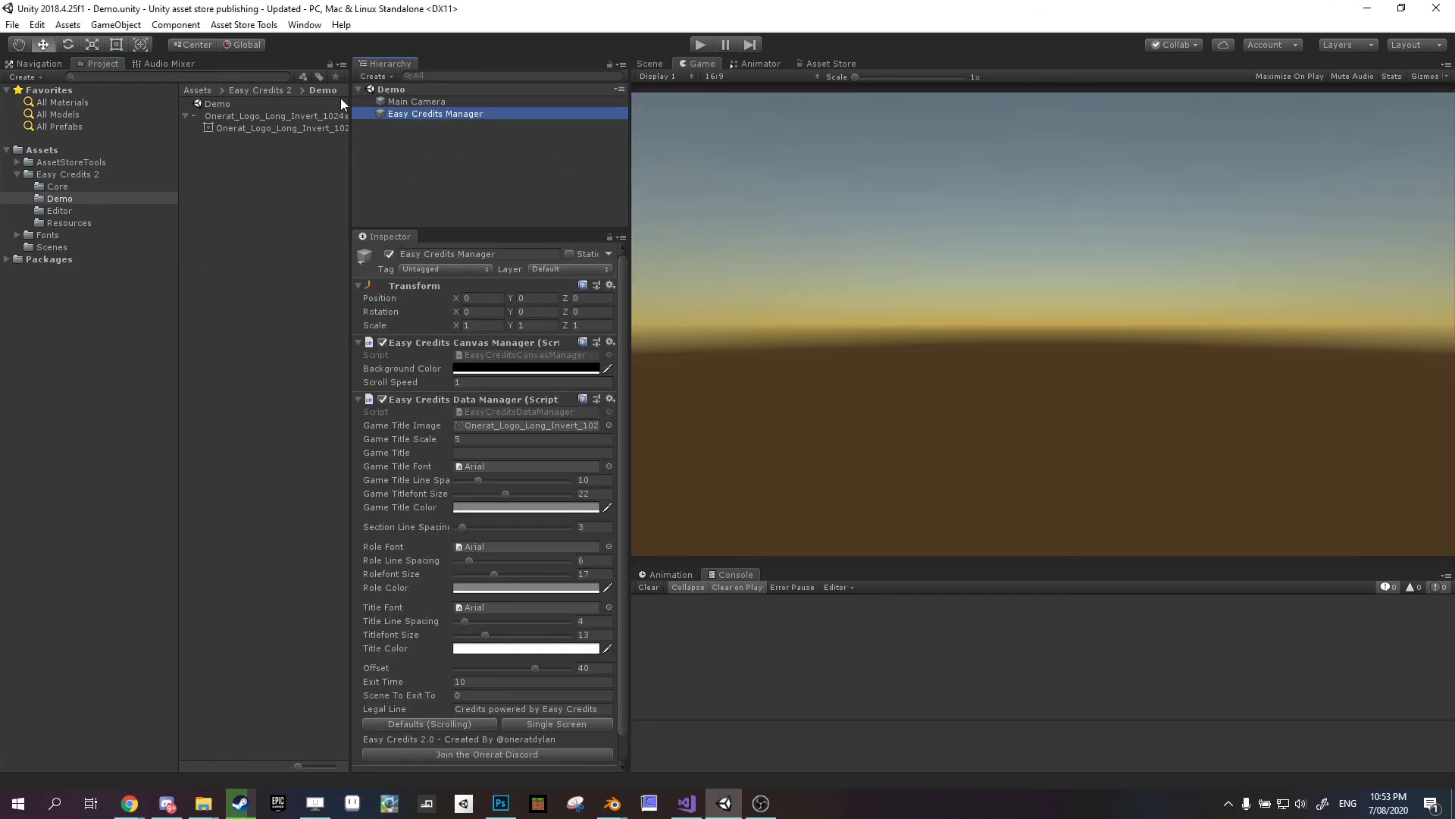
right_click(444, 112)
click(390, 170)
scroll(523, 436, down, 1)
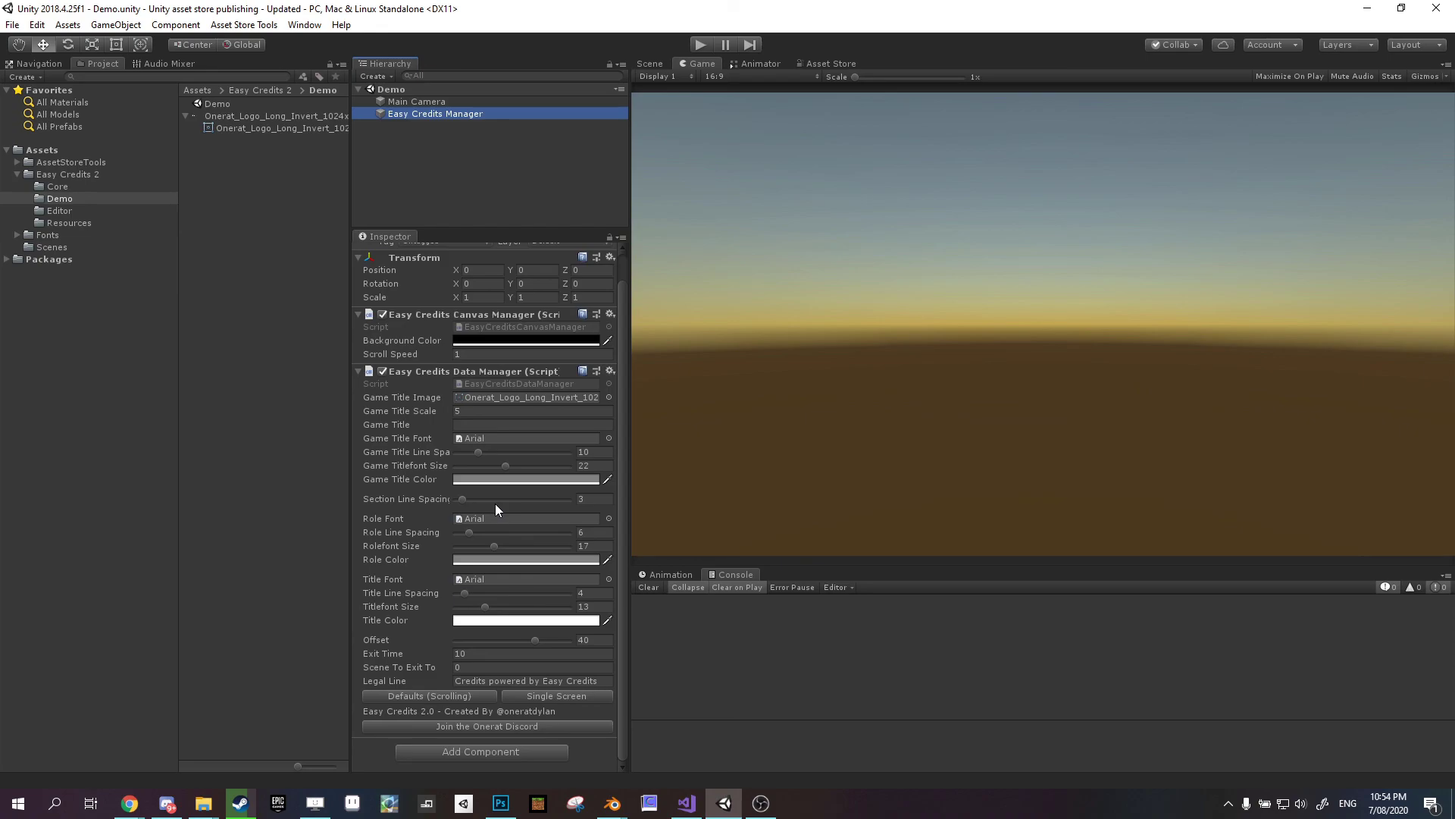
scroll(501, 586, up, 2)
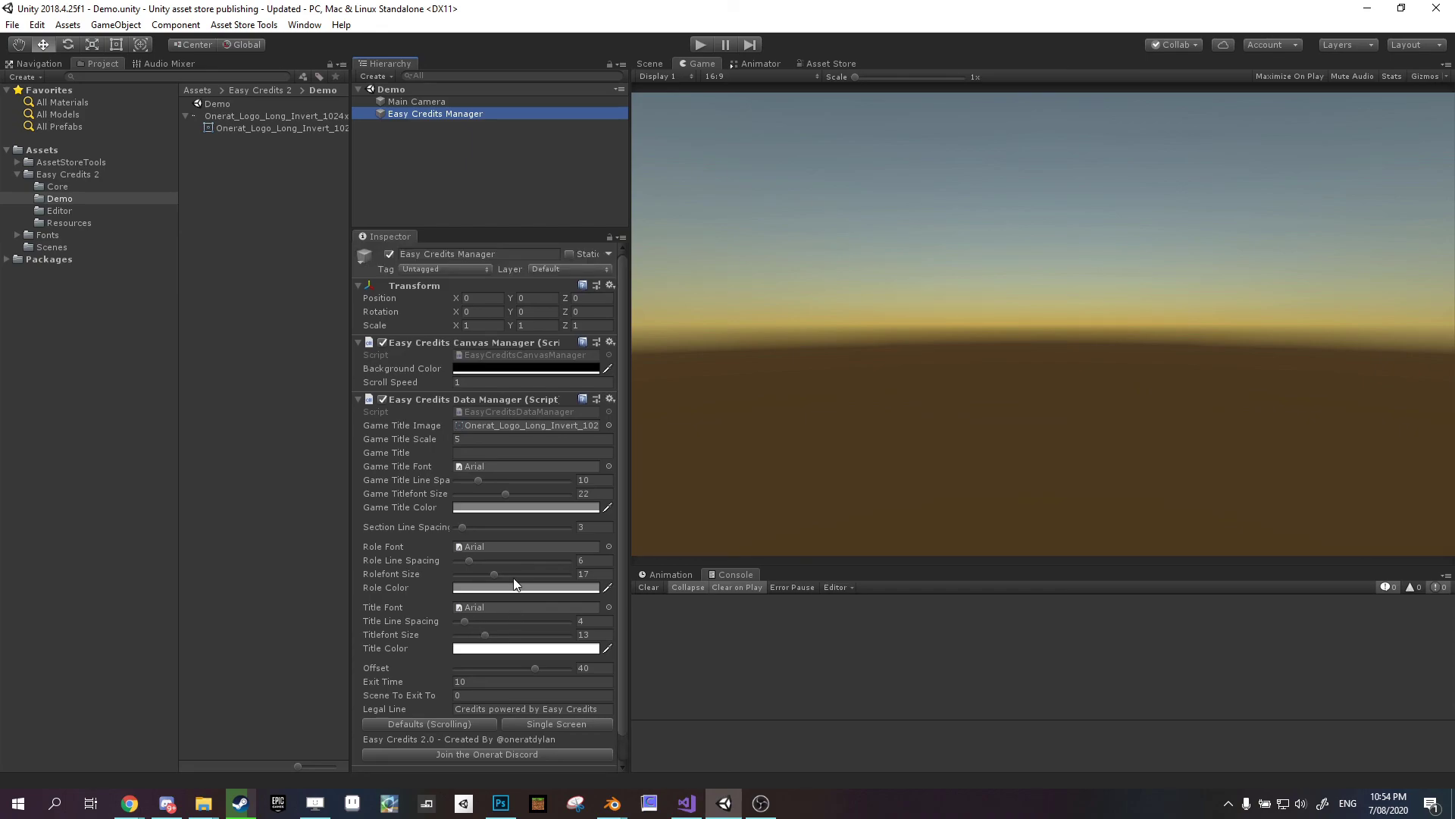
scroll(515, 584, down, 2)
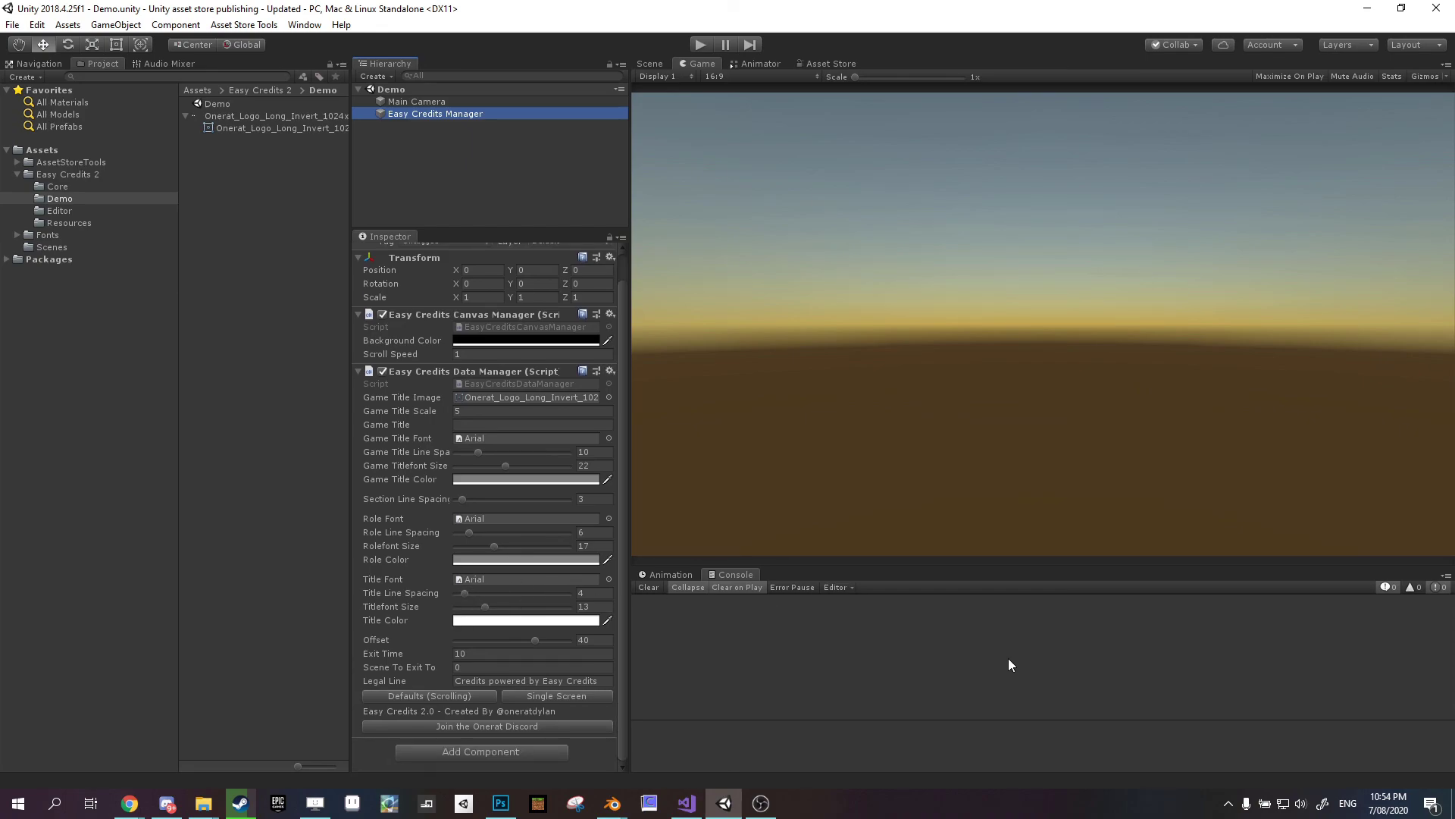